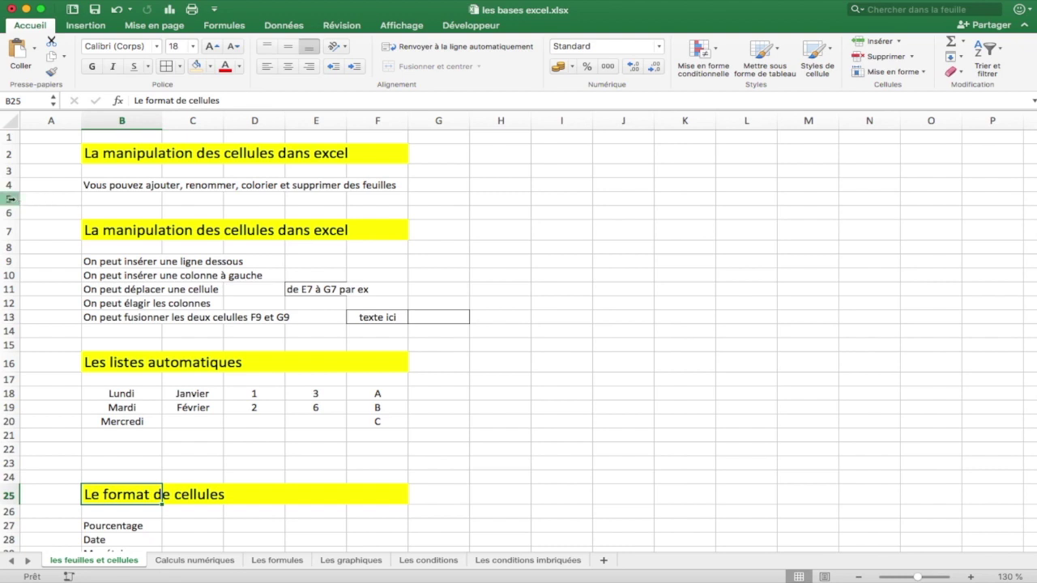
- Delete the empty row 5 above the second "La manipulation des cellules dans excel" heading
click(12, 230)
click(11, 198)
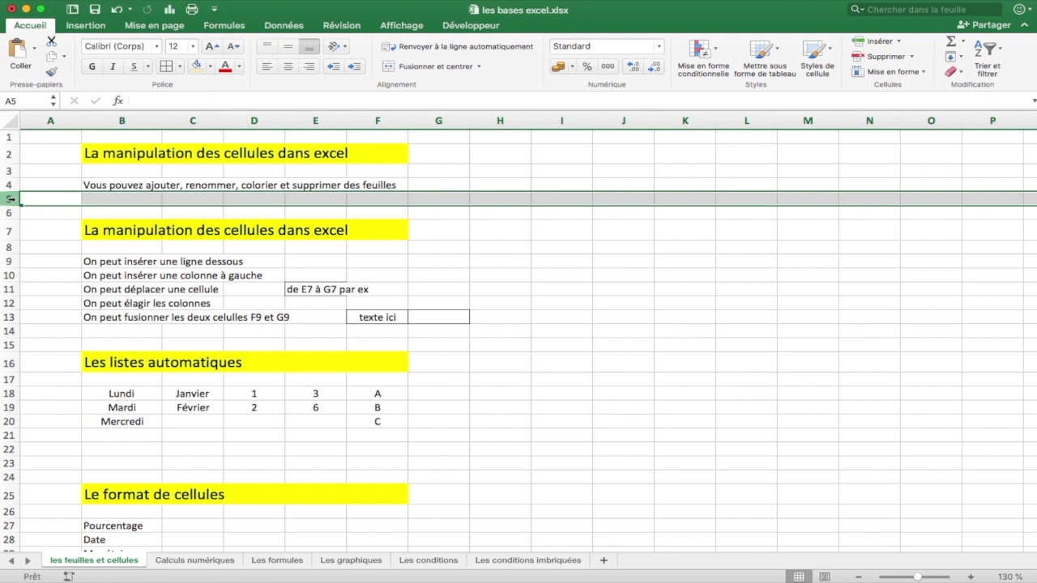
right_click(12, 199)
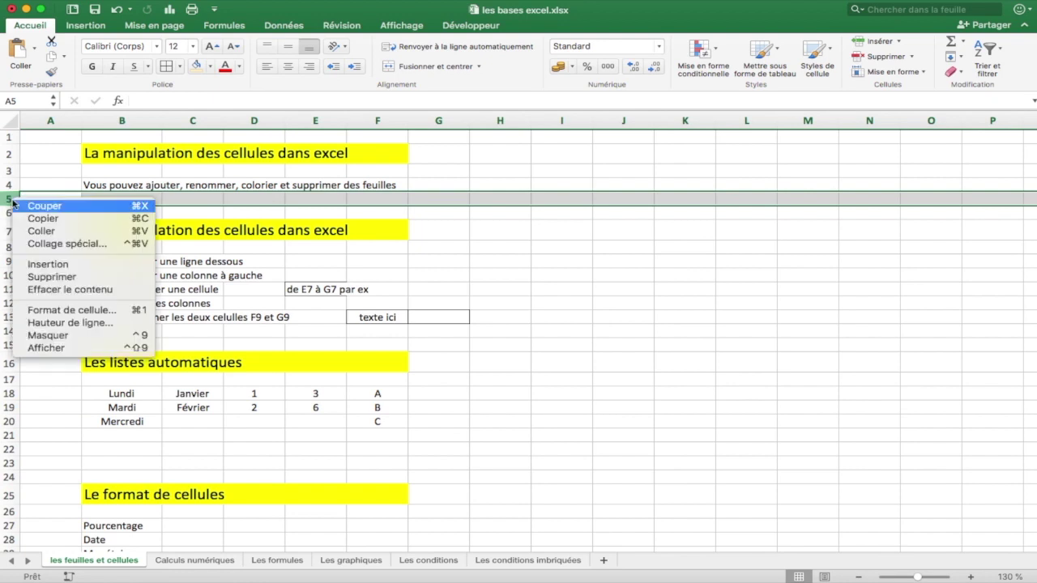
click(61, 279)
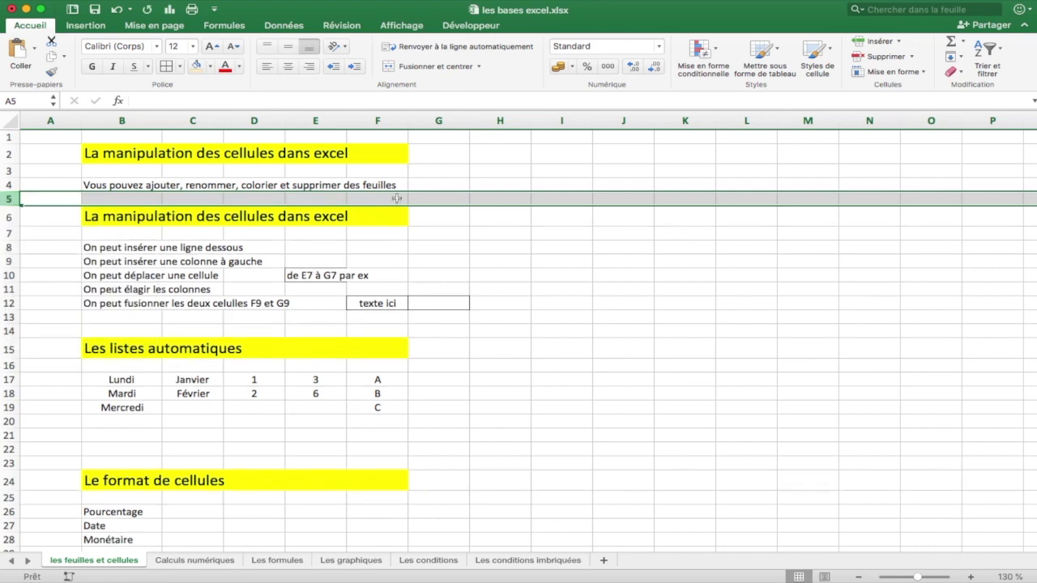
- Name cell G3 "excelG3"
click(451, 173)
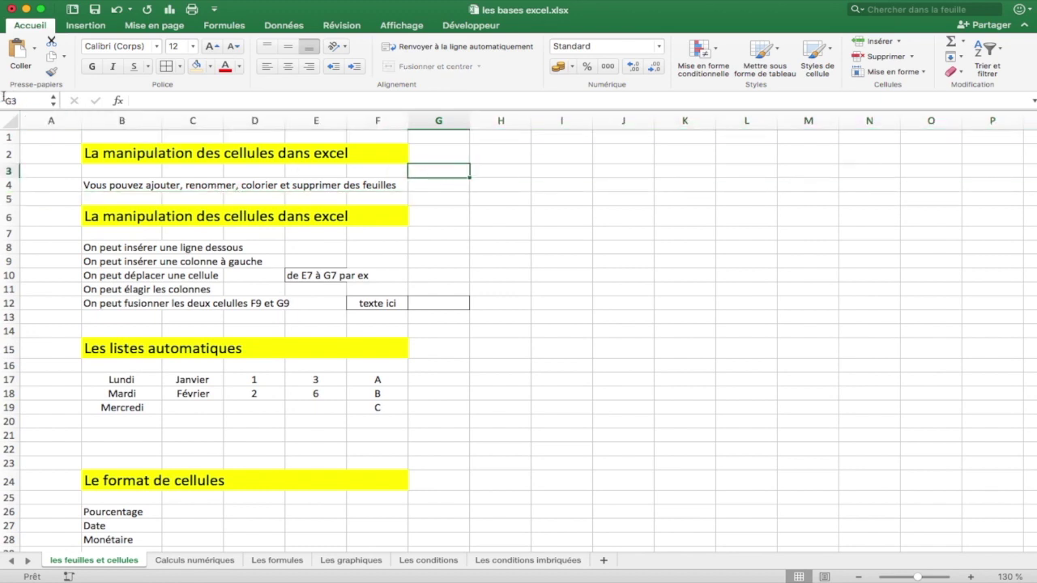
click(26, 102)
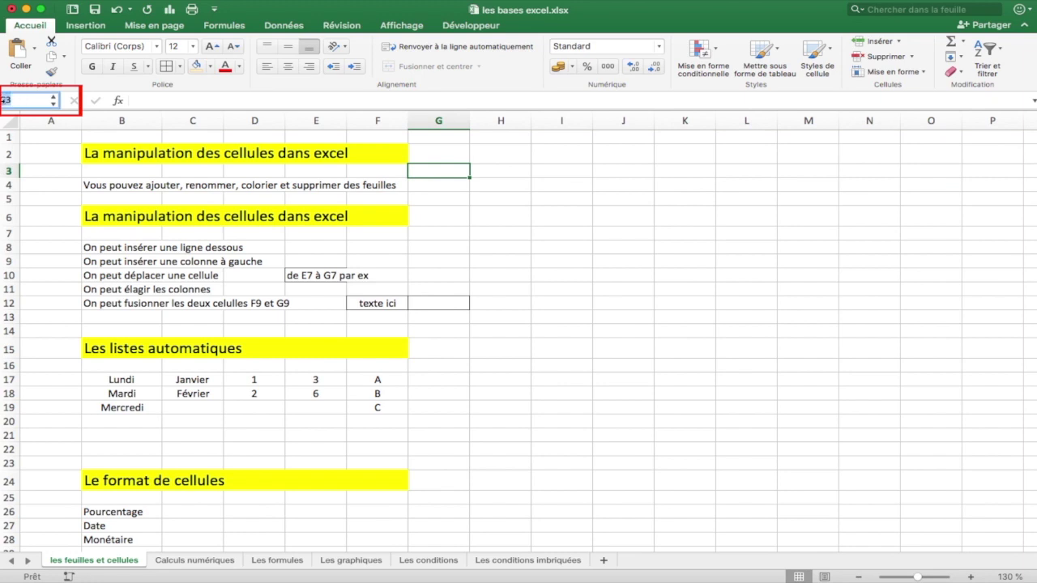
text(excelG3)
key(Return)
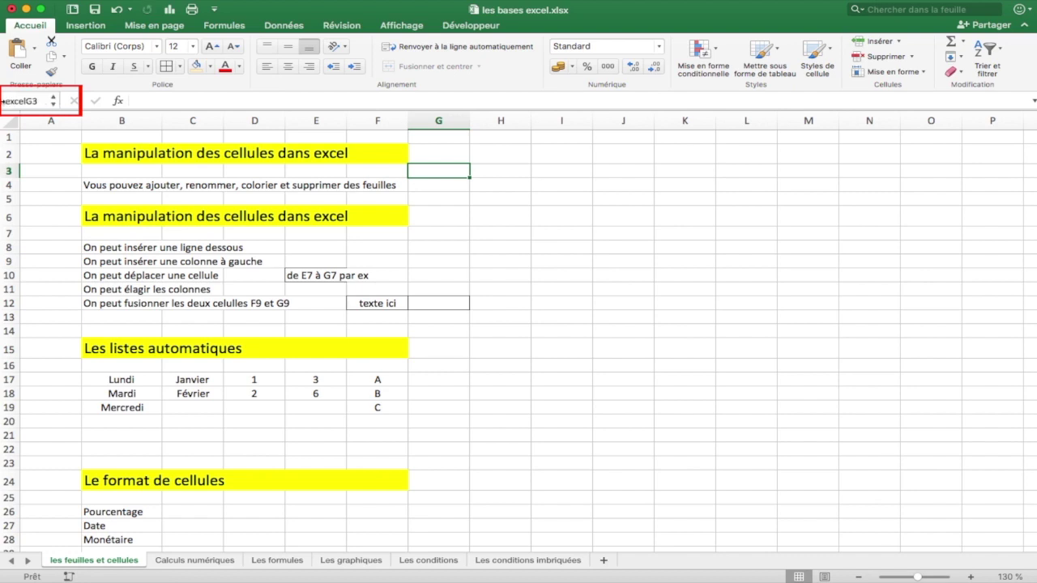
click(461, 188)
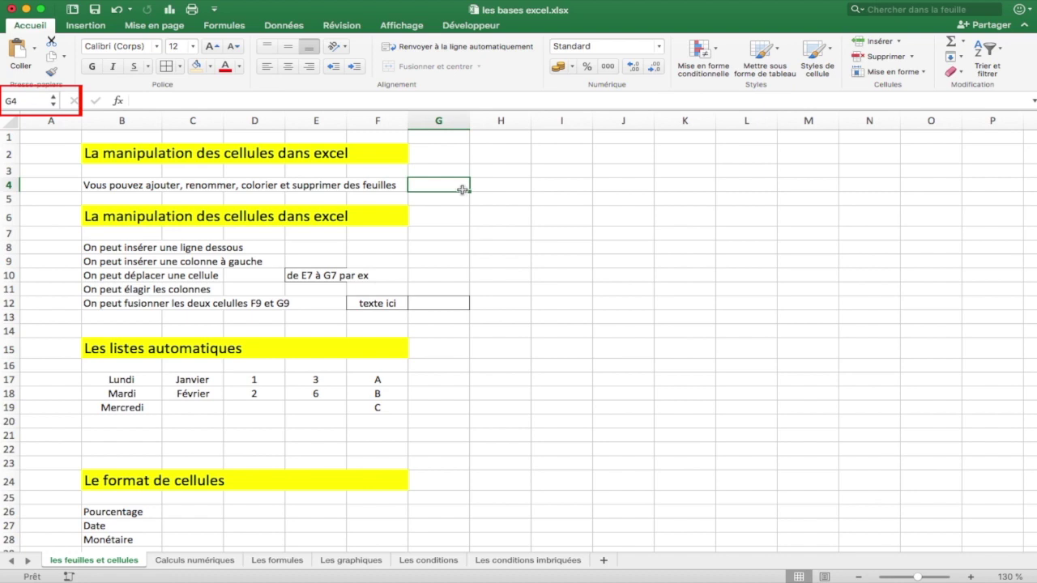
- Fill cell G3 with a light blue theme colour and enter "bonjour," in it
click(453, 171)
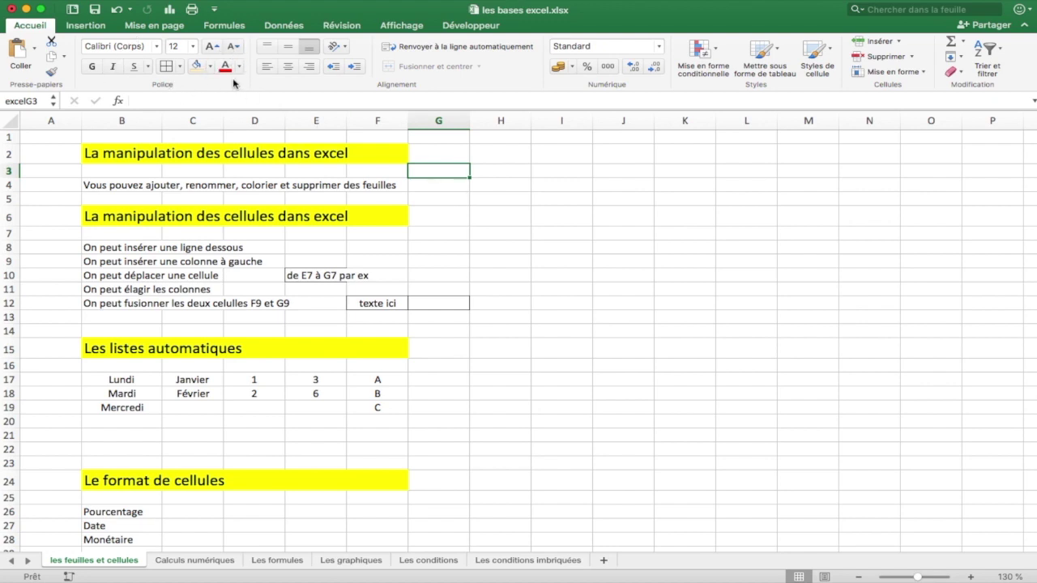
click(209, 68)
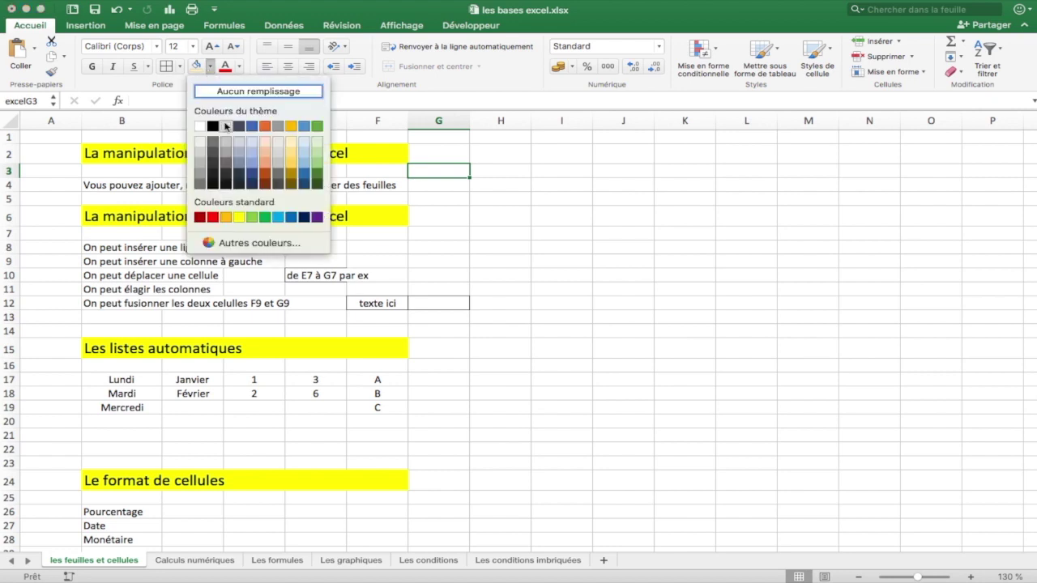
click(306, 168)
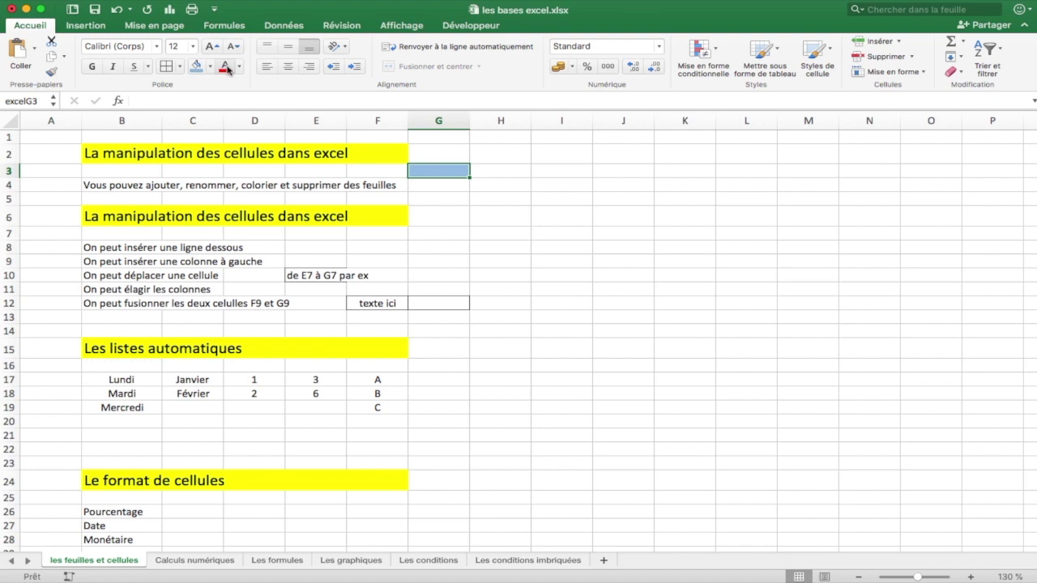
text(bonjour,)
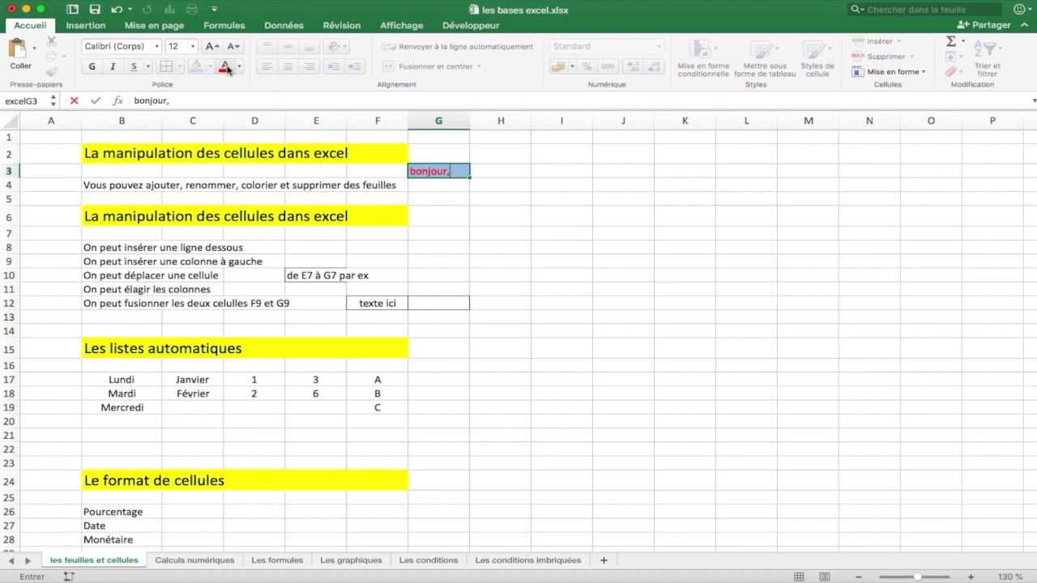
key(Return)
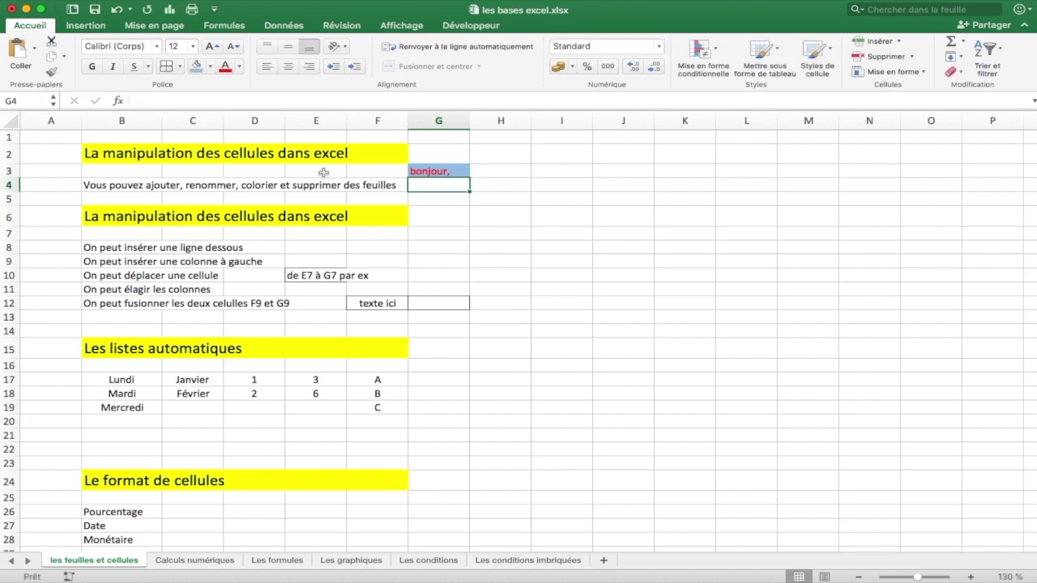
- Insert a blank row above row 9, directly below the "On peut insérer une ligne dessous" line
scroll(188, 245, down, 1)
right_click(9, 261)
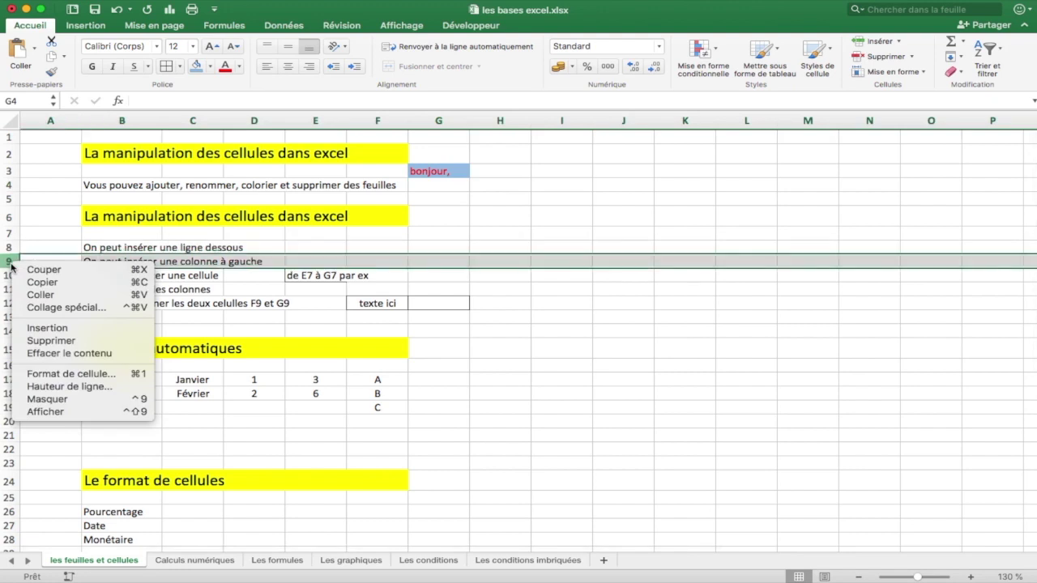
click(37, 328)
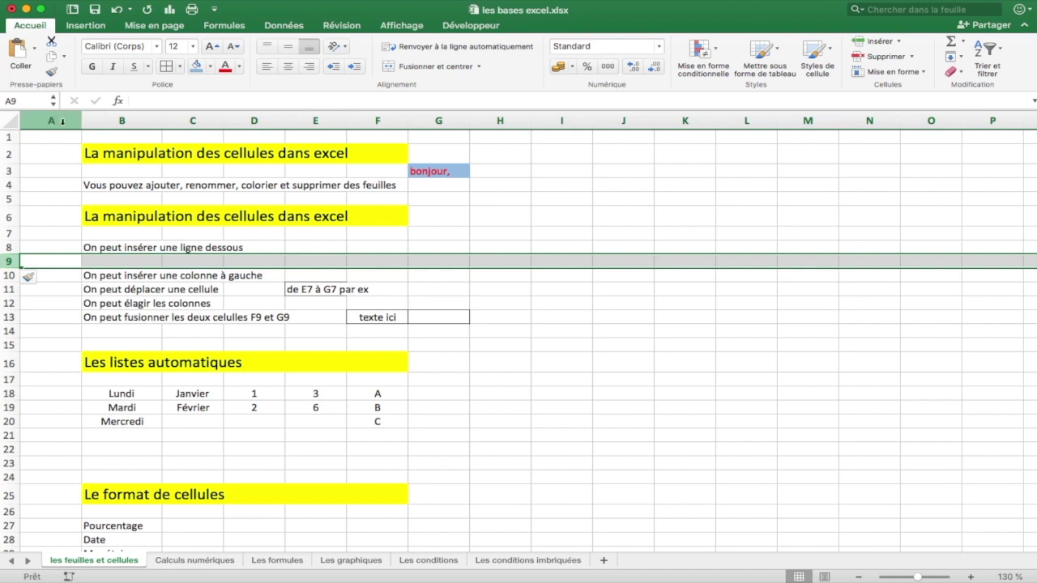
- Insert a blank column to the left of column B
click(122, 121)
right_click(121, 121)
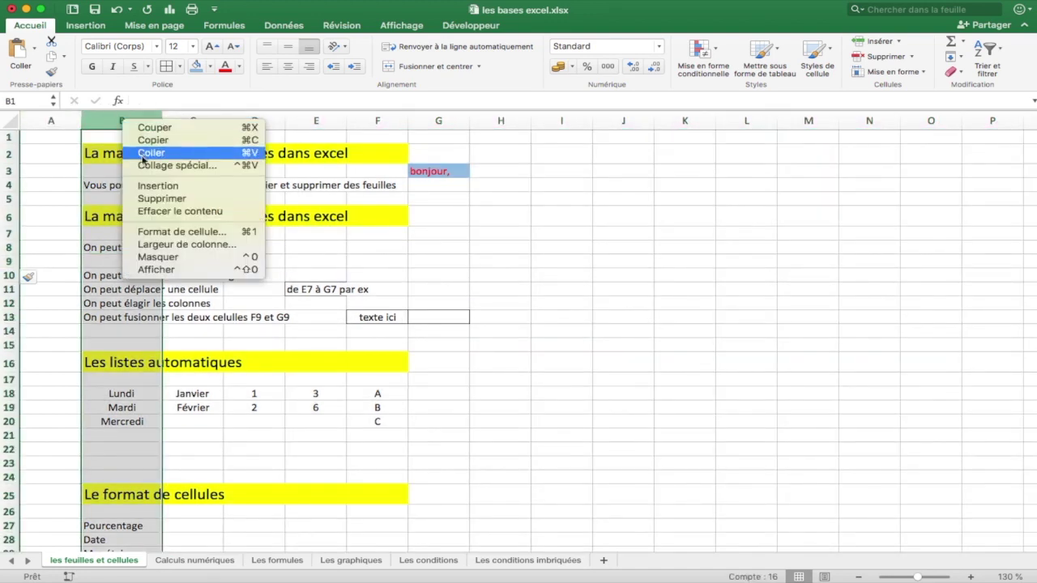
click(156, 188)
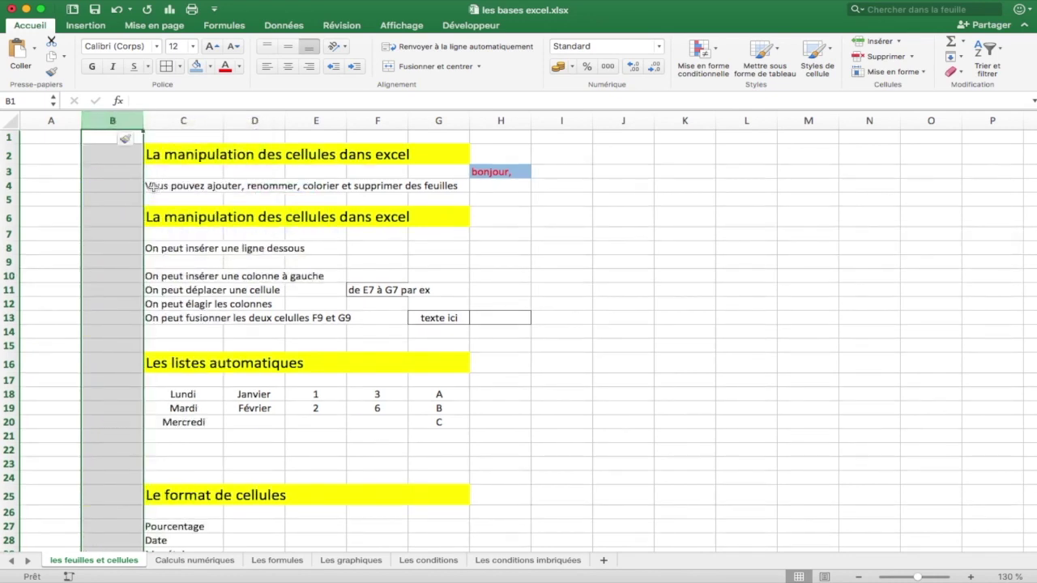
- Delete the newly inserted blank column B
right_click(114, 127)
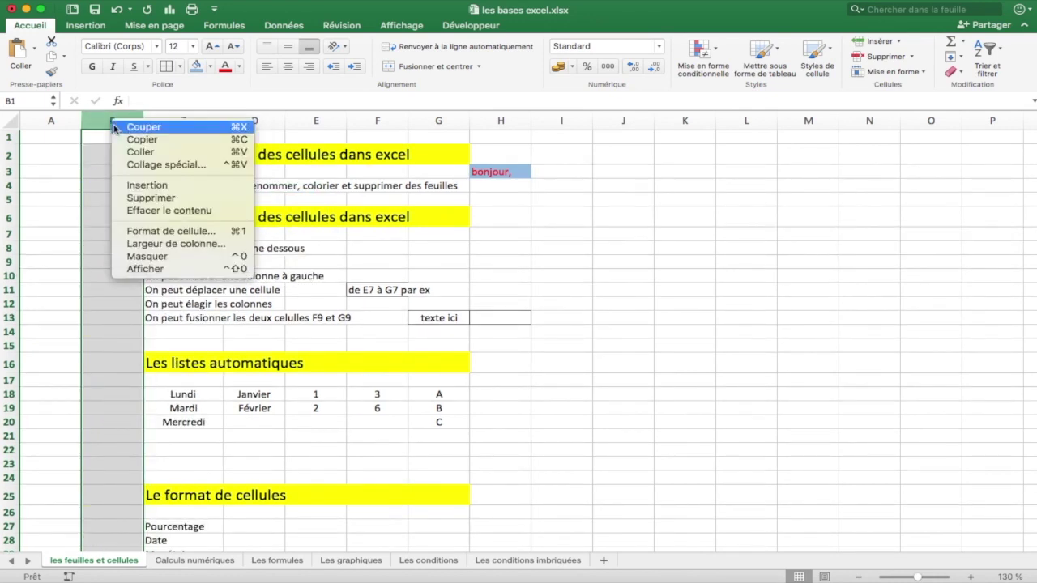
click(139, 198)
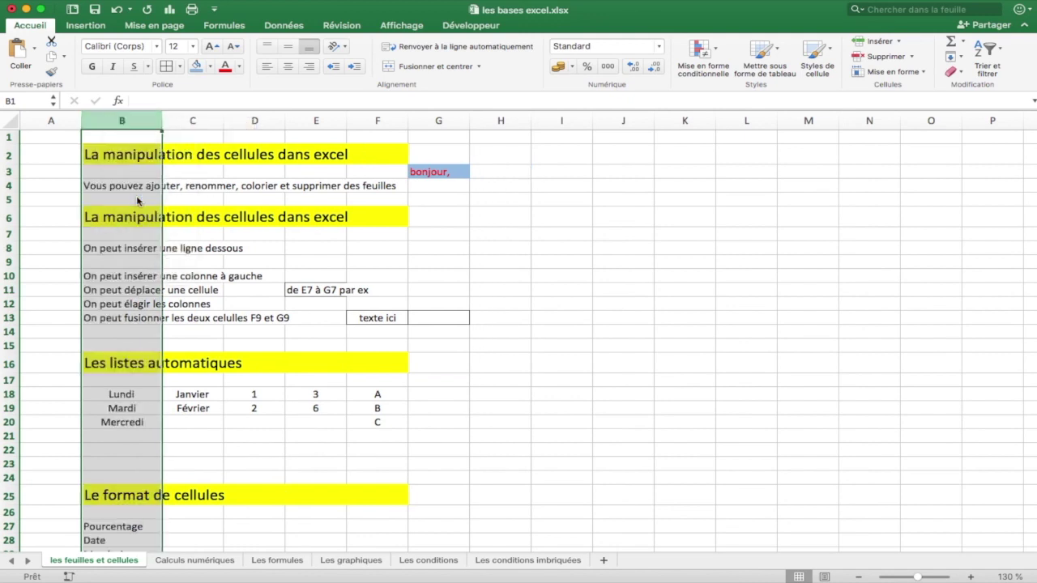
click(198, 290)
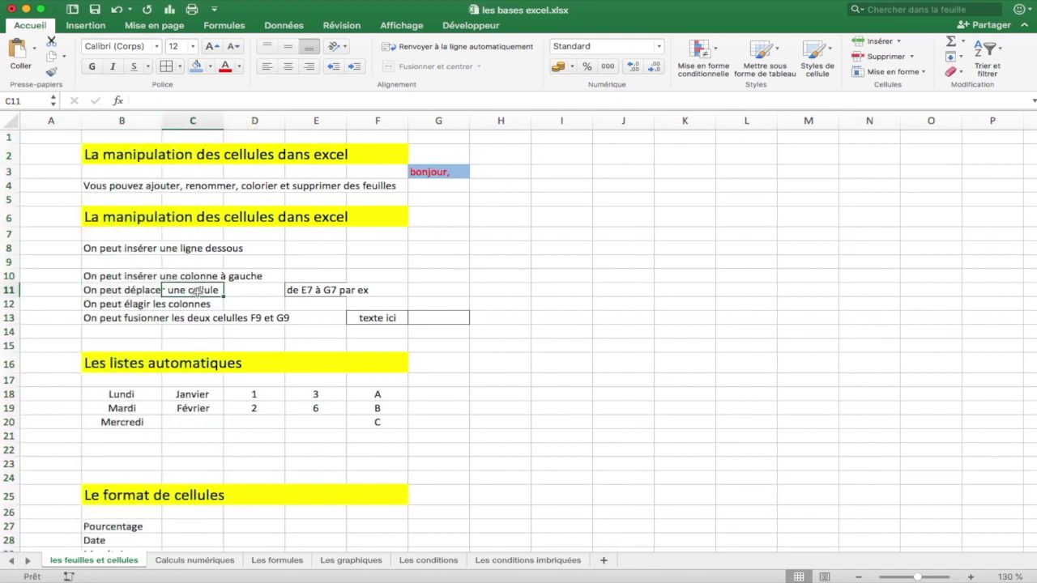
- Move the contents of cell E11 to G11 and back to E11
click(313, 291)
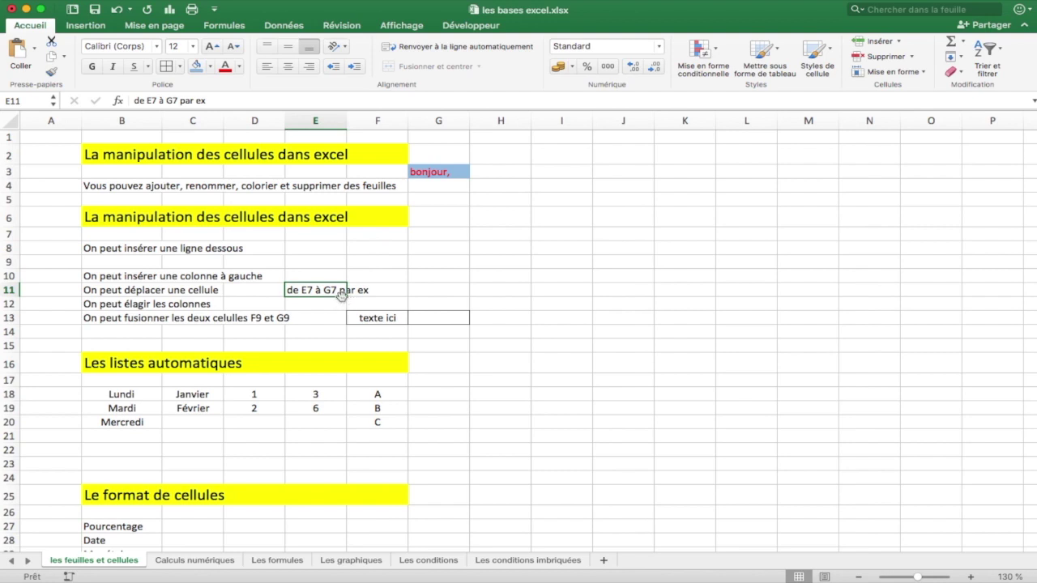
drag(341, 295, 437, 294)
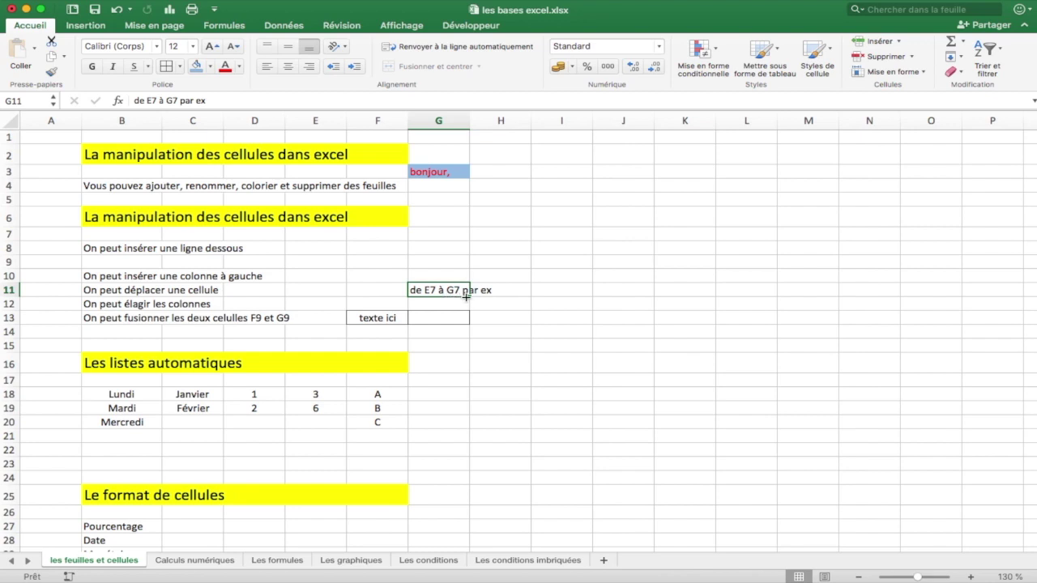
drag(449, 297, 308, 289)
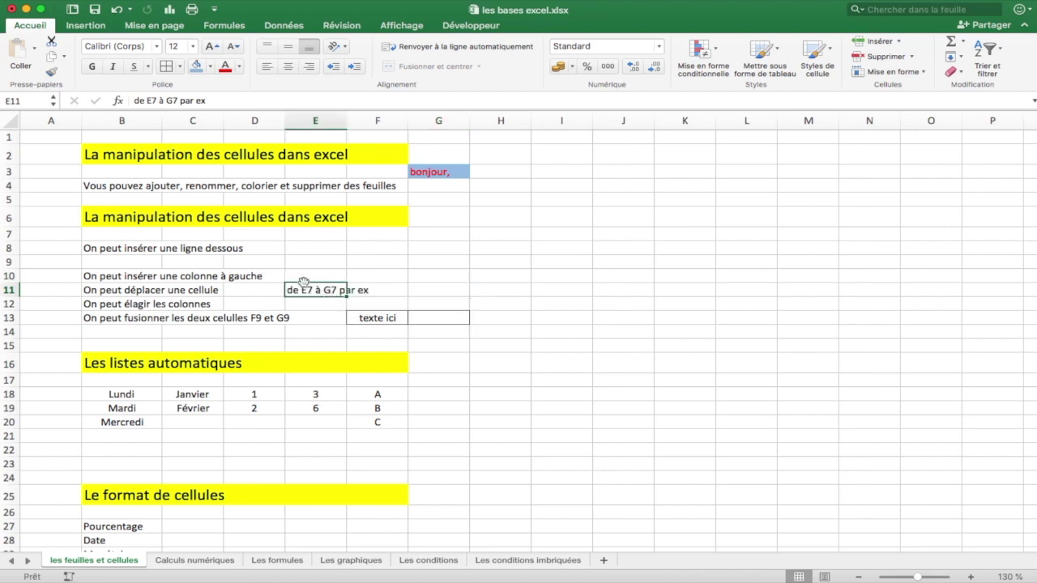
- Change the text in cell E11 to "de E11 à G11 par ex"
click(156, 103)
key(BackSpace)
text(11)
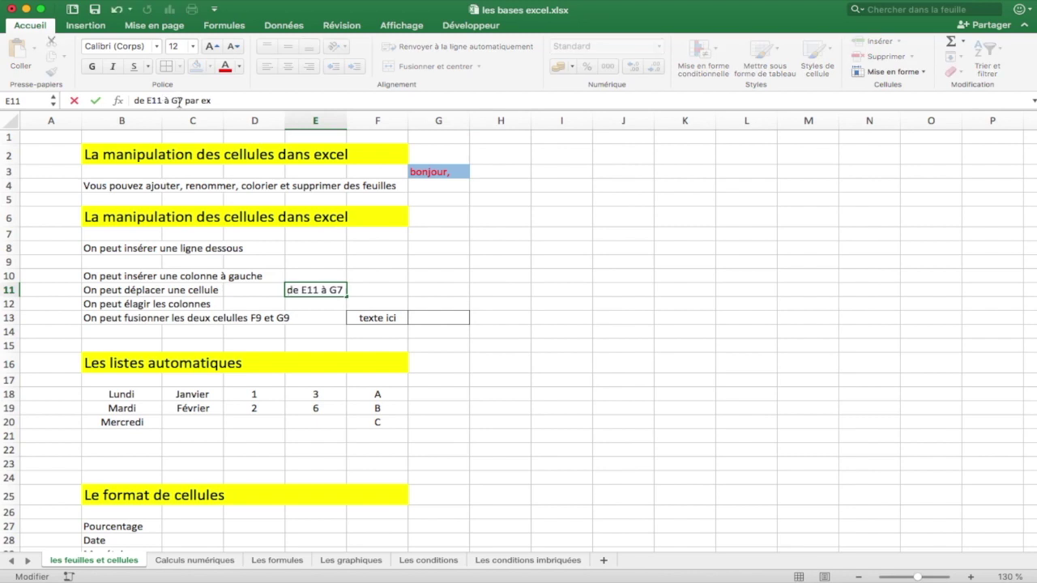
drag(172, 101, 184, 102)
text(11)
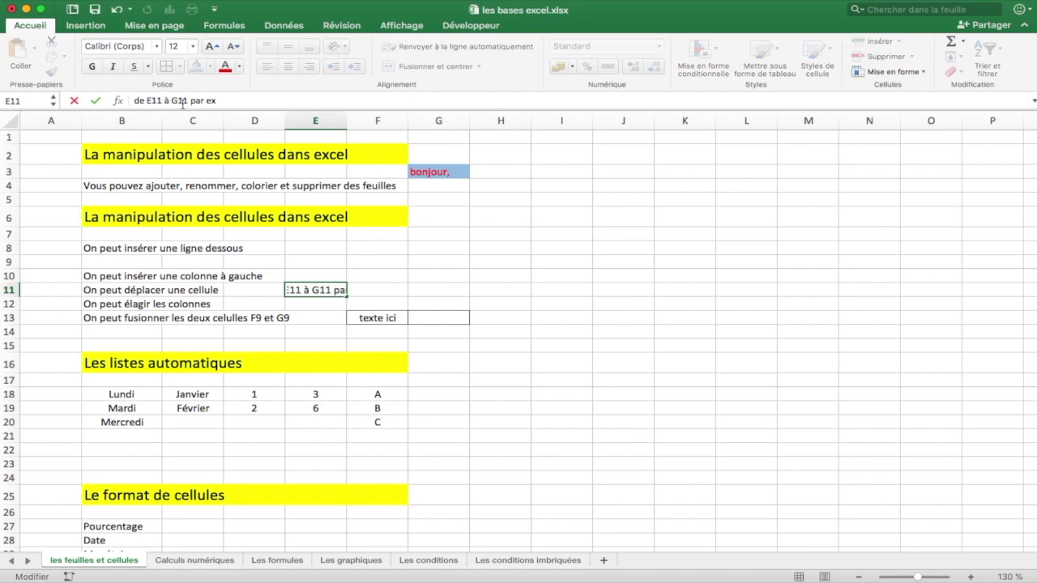
click(373, 285)
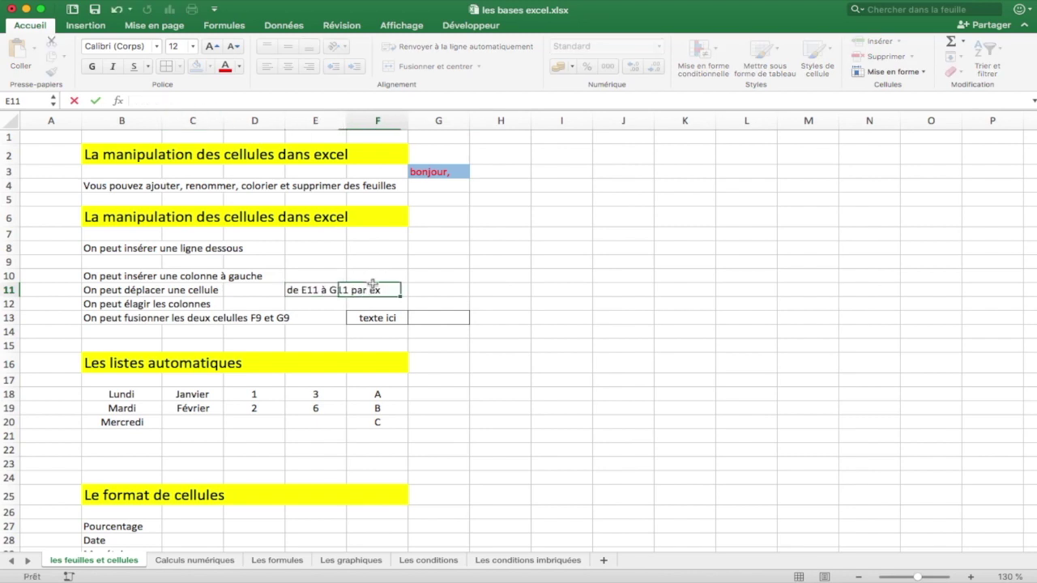
- Move the contents of cell E11 to G11 and widen column G to fit the text
click(328, 295)
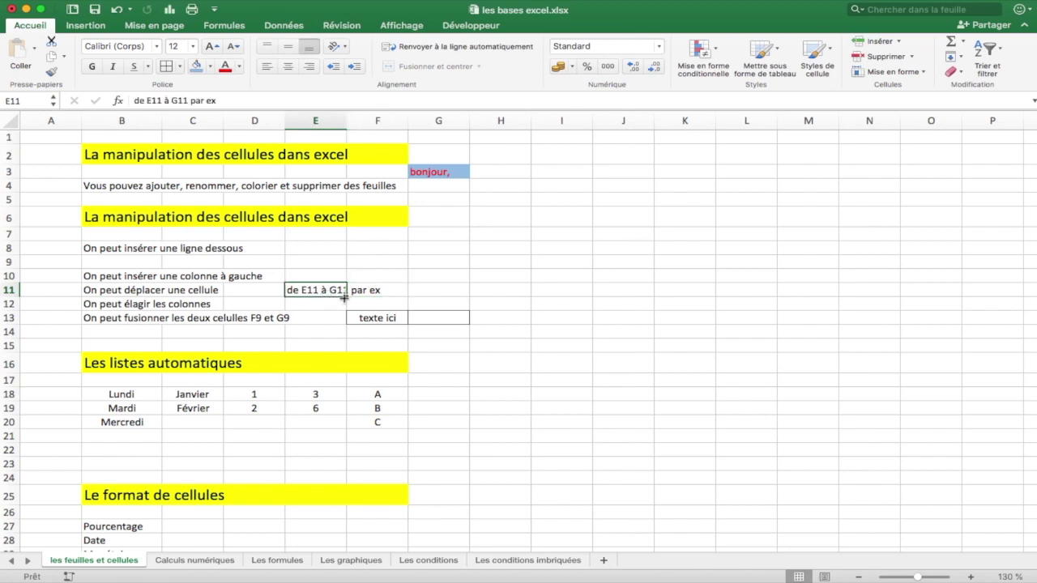
drag(341, 295, 421, 297)
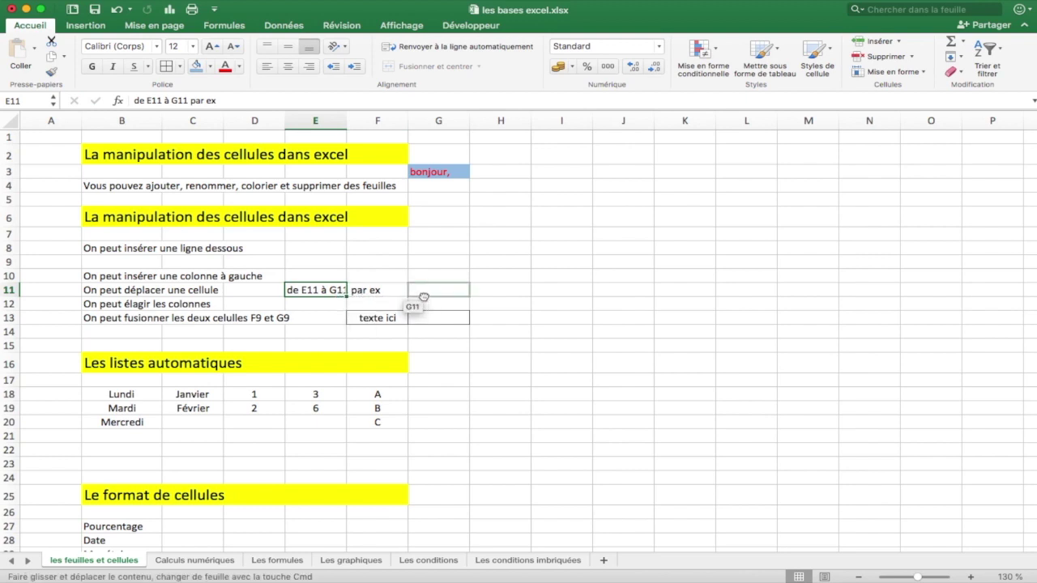
drag(423, 297, 423, 295)
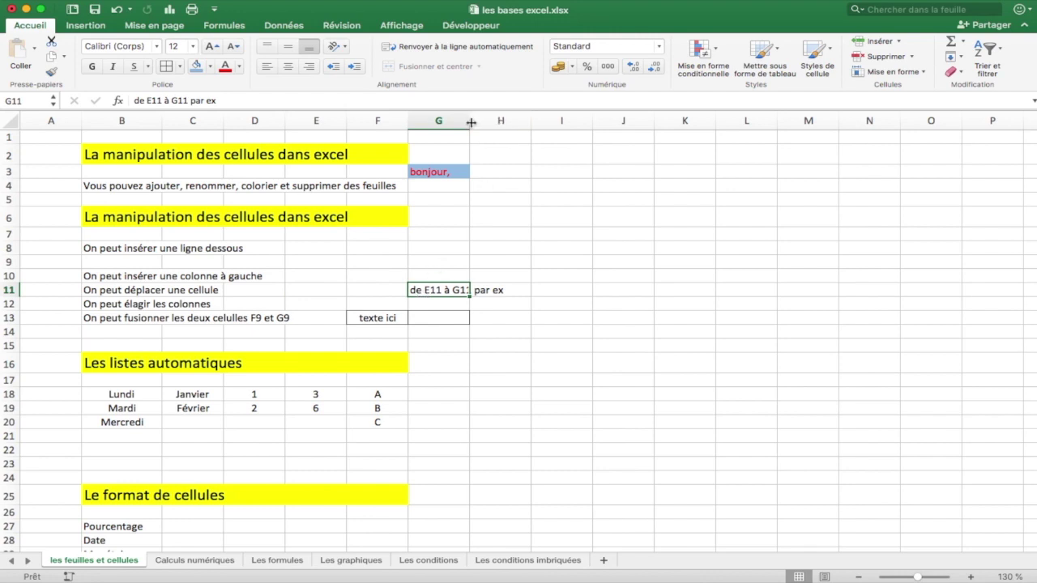
drag(469, 121, 435, 128)
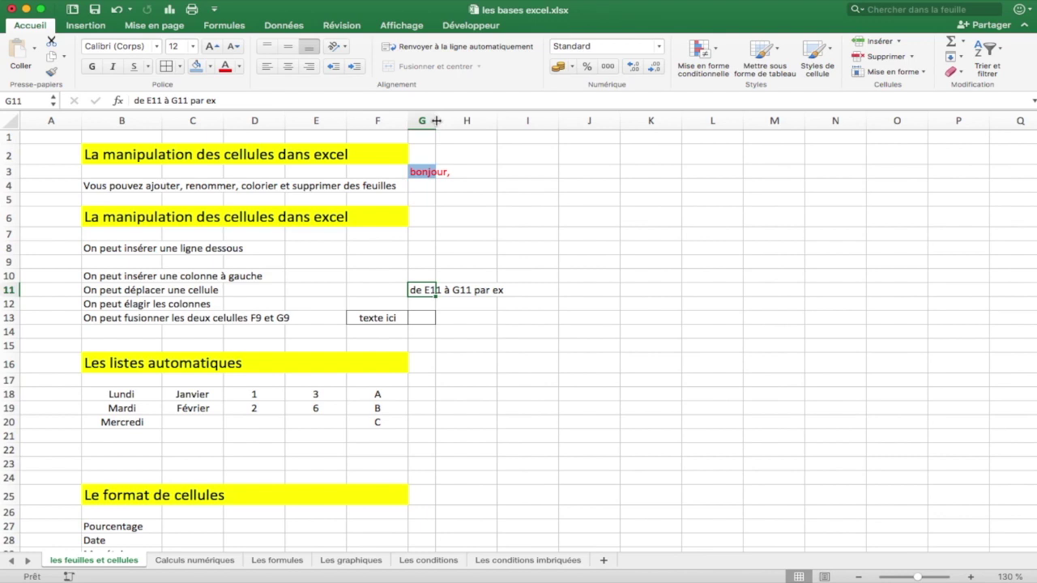
drag(436, 121, 508, 121)
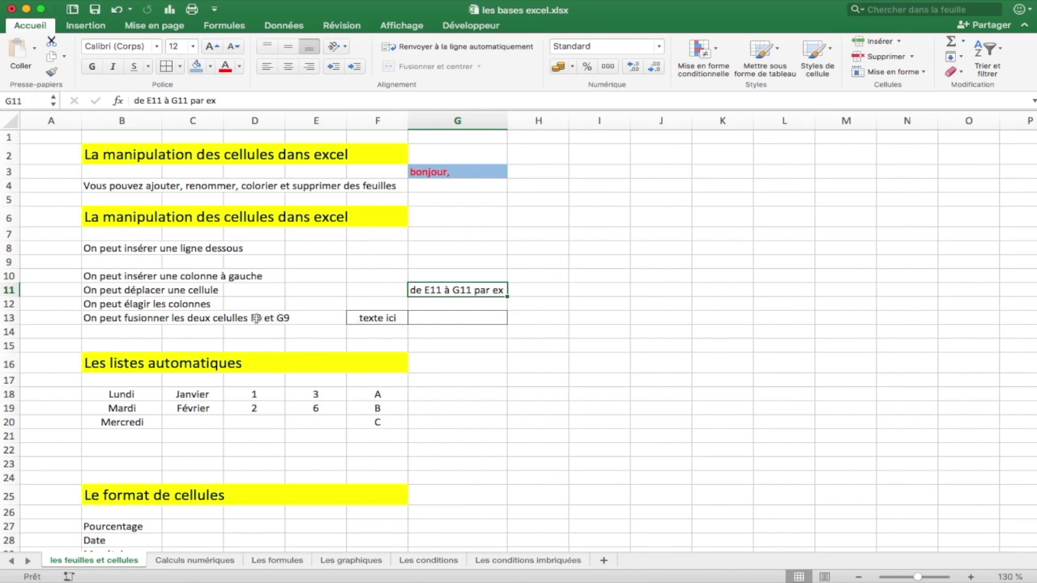
- Update the cell references in B13 so its text ends with "F13 et G13"
click(103, 322)
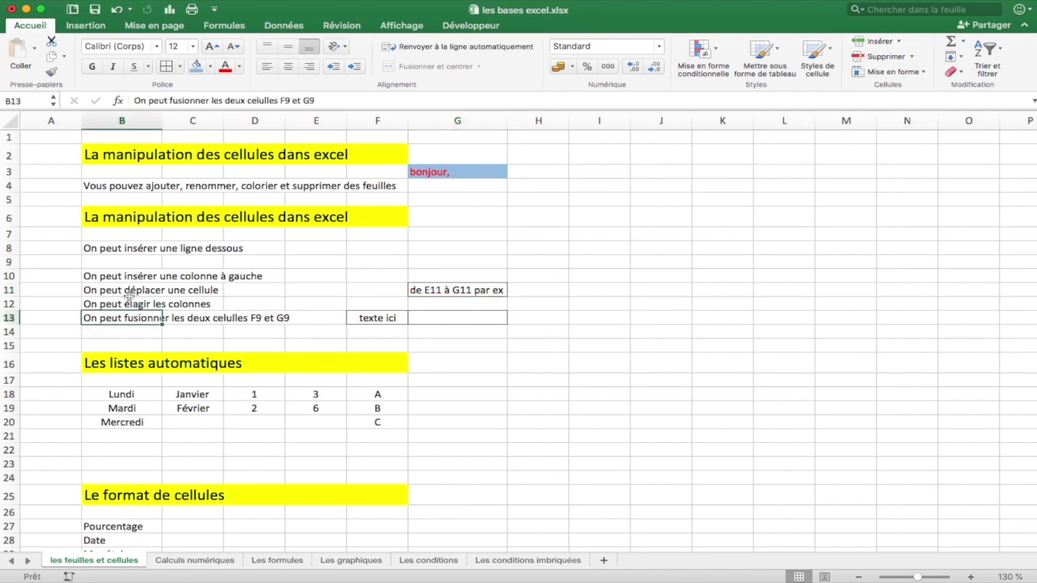
click(286, 99)
key(Delete)
text(13)
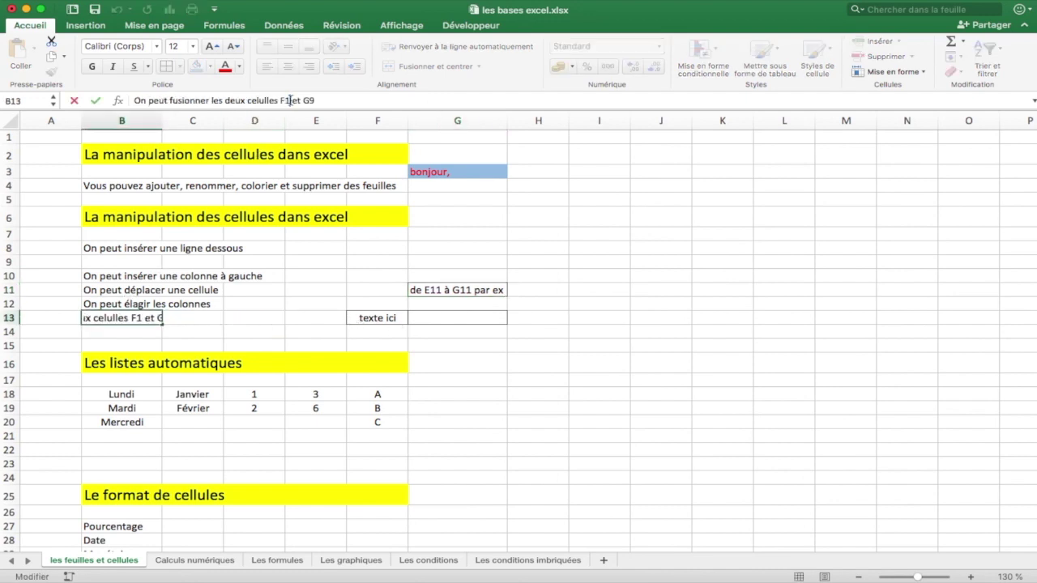
click(315, 101)
key(Delete)
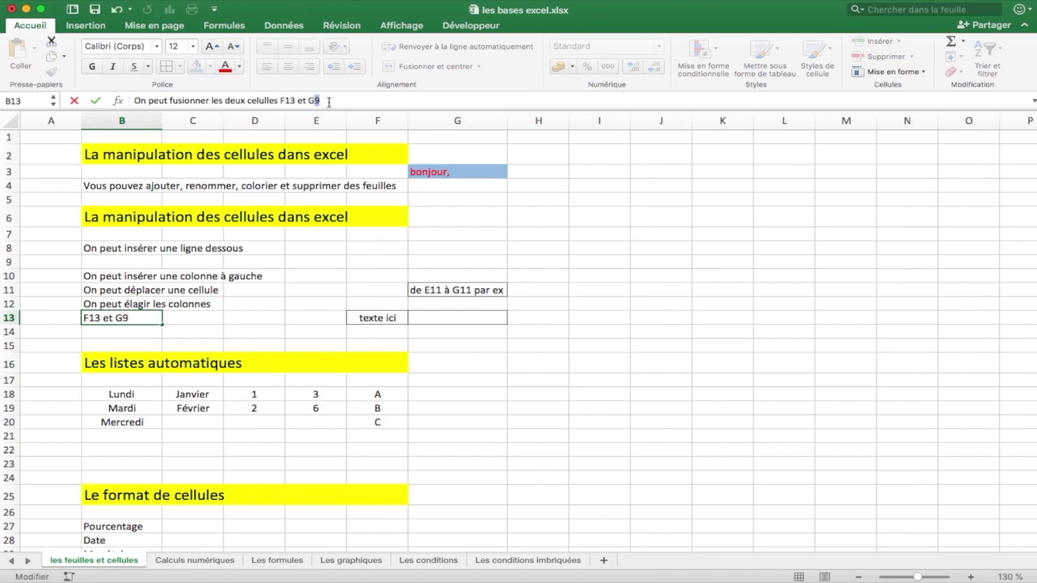
text(13)
click(606, 316)
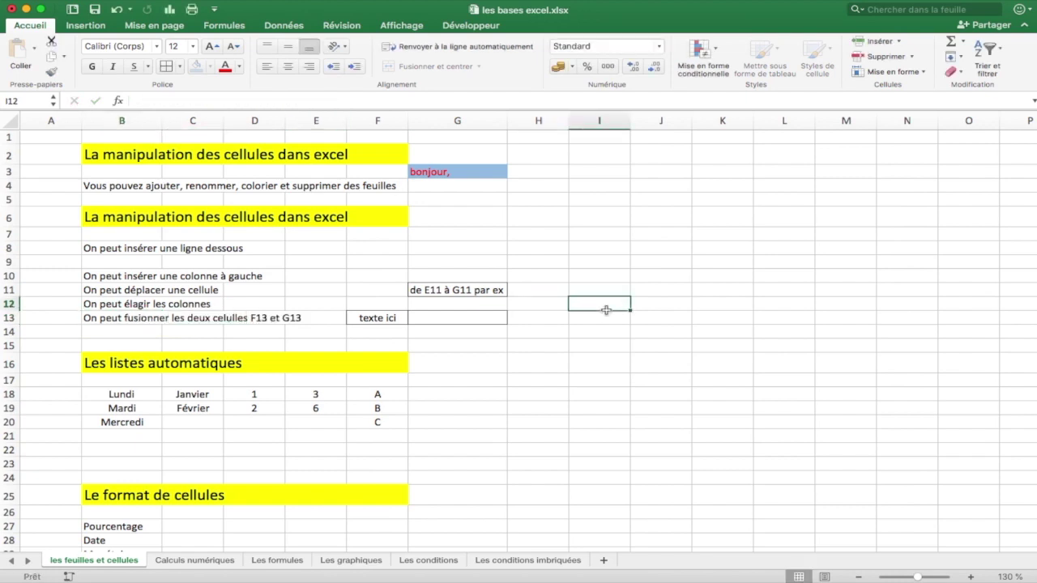
- Merge cells F13 and G13 with Fusionner les cellules, keeping the text "texte ici"
click(378, 318)
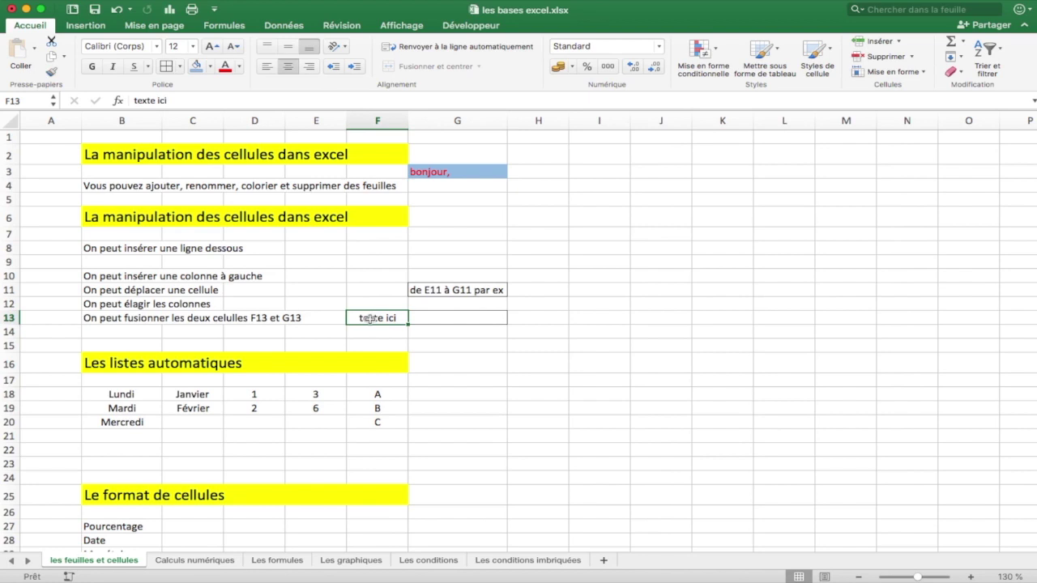
click(434, 320)
drag(378, 320, 439, 322)
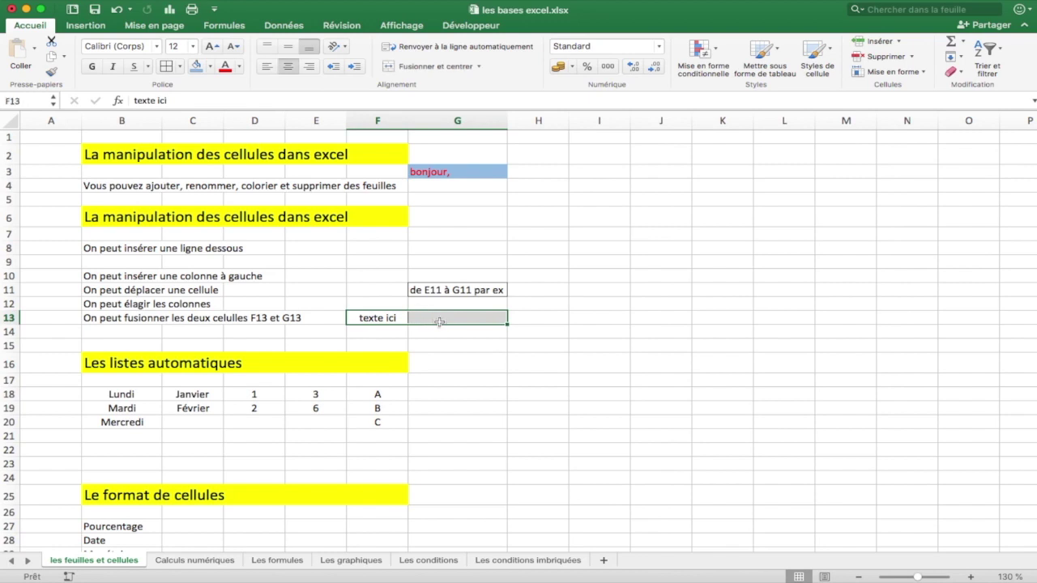
click(480, 68)
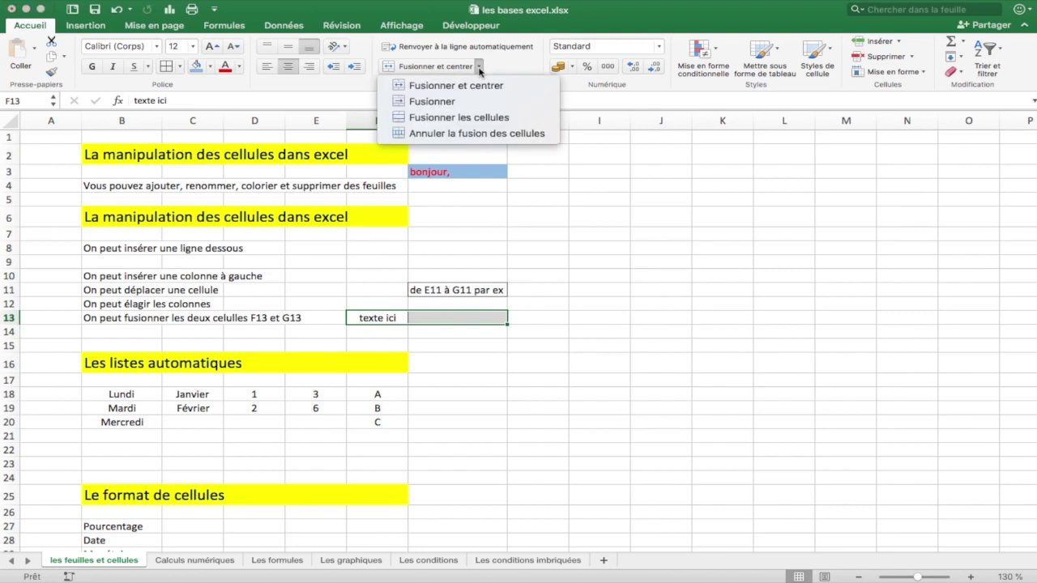
click(463, 121)
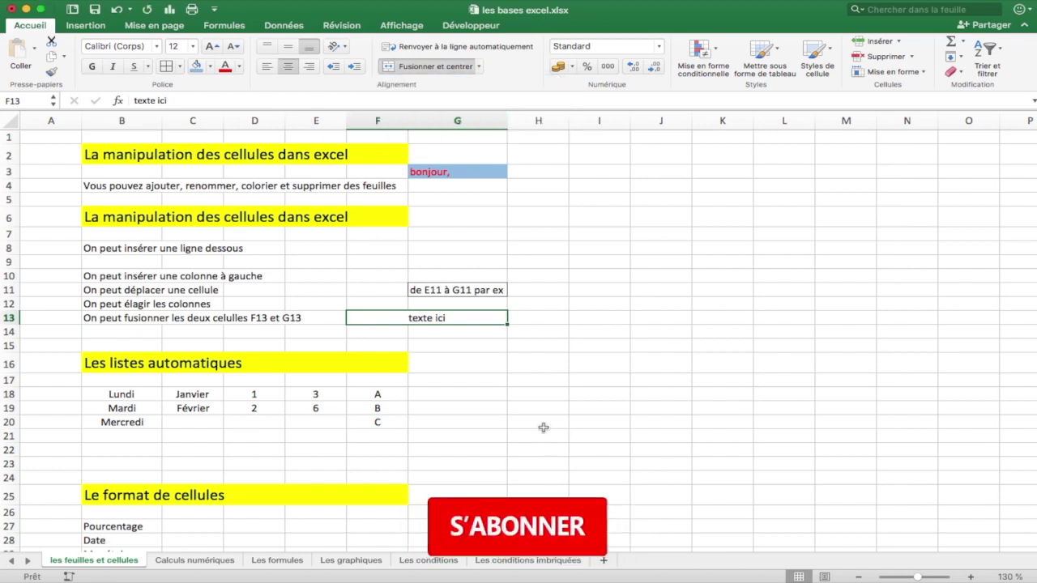
click(541, 426)
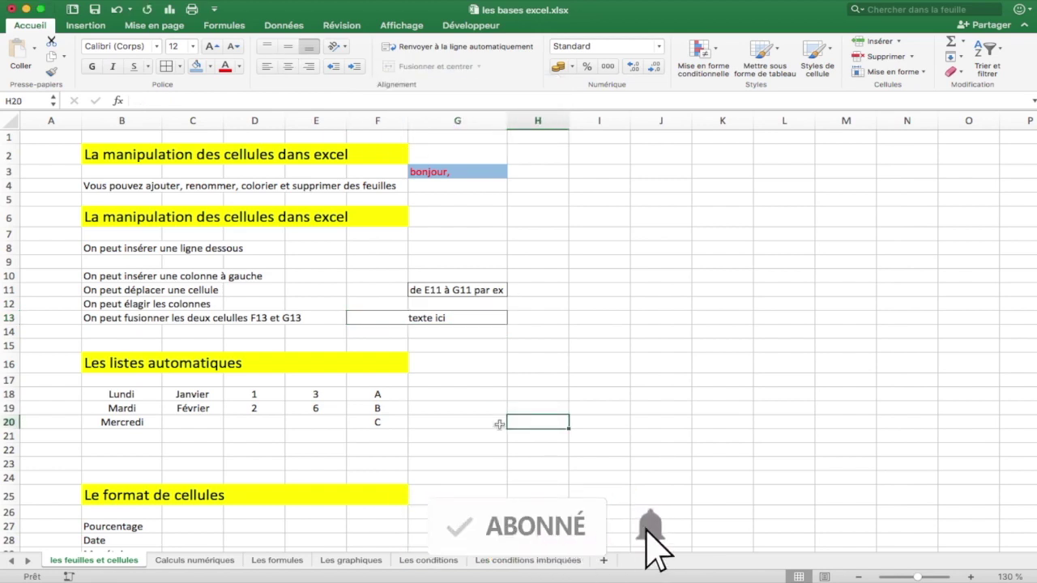
click(475, 396)
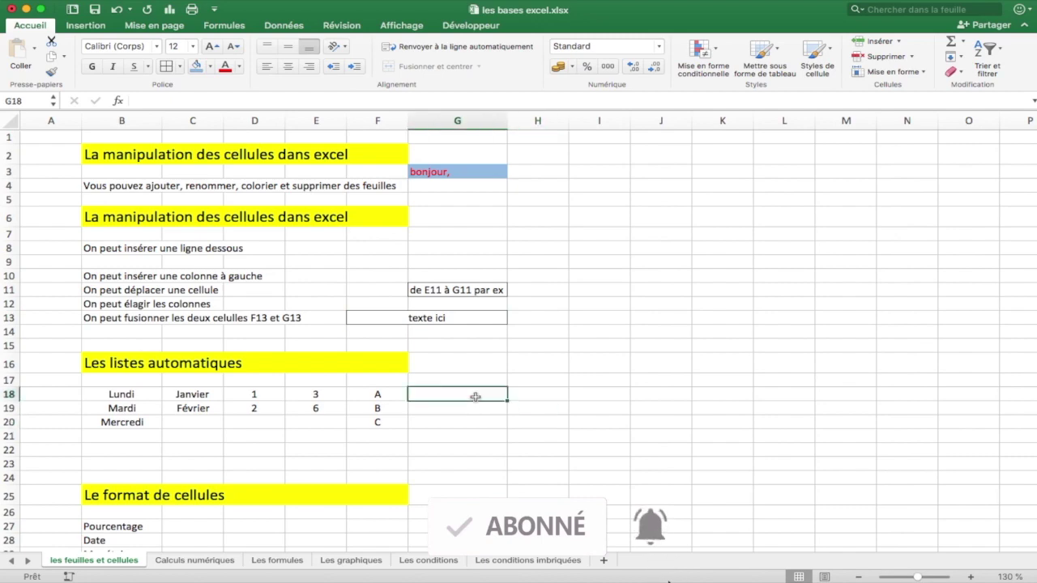
- Autofill the weekday list in column B down to Dimanche in B24 and the month list in column C down to Mai in C22
scroll(476, 396, down, 5)
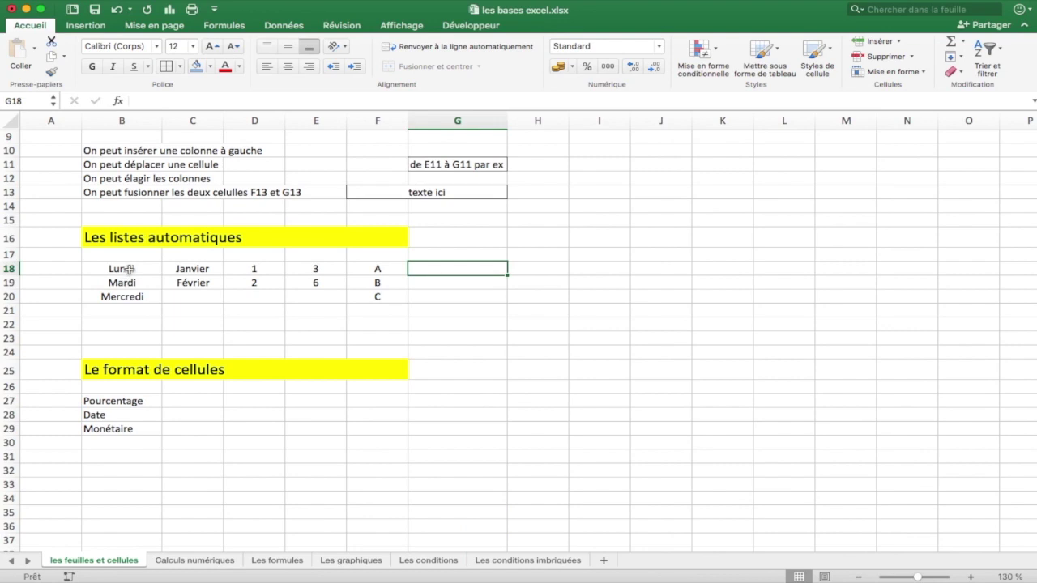
drag(128, 269, 156, 354)
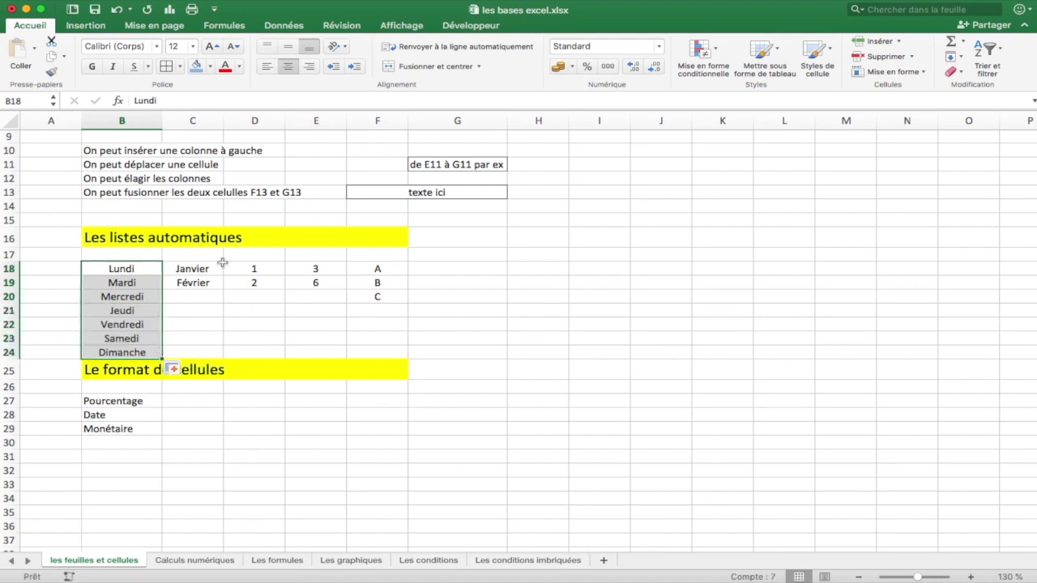
drag(217, 268, 217, 331)
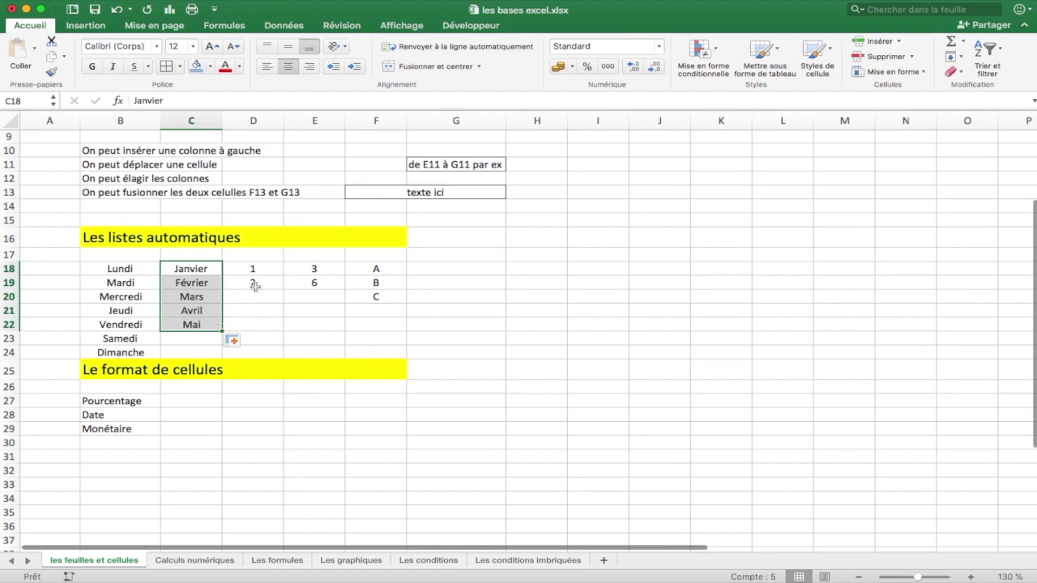
- Autofill the number series in columns D and E down to row 22 and repeat the A, B, C list in column F down to row 23
drag(268, 271, 271, 283)
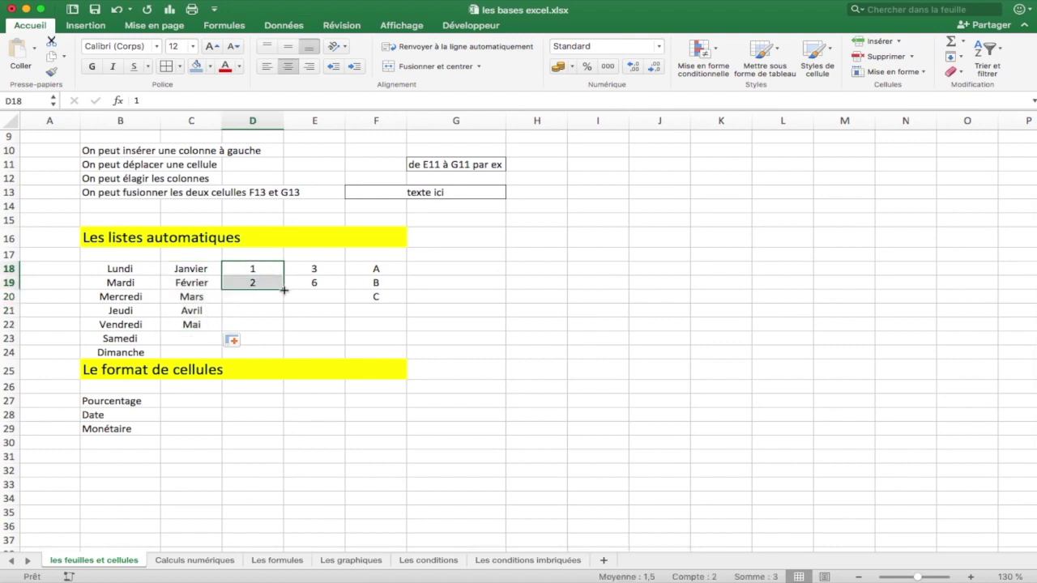
drag(284, 290, 281, 332)
scroll(305, 323, left, 1)
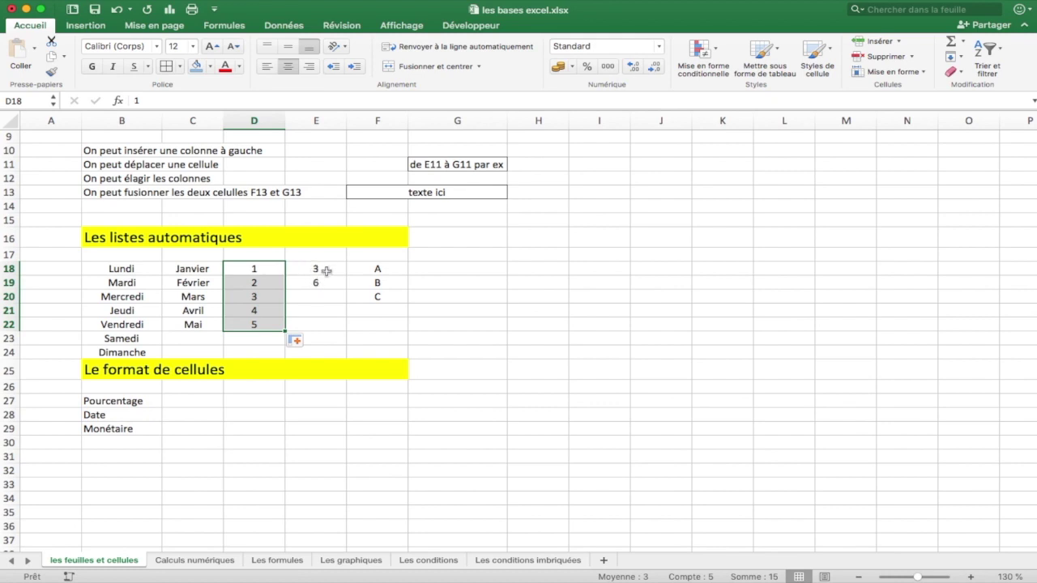
drag(326, 271, 340, 325)
drag(387, 270, 409, 347)
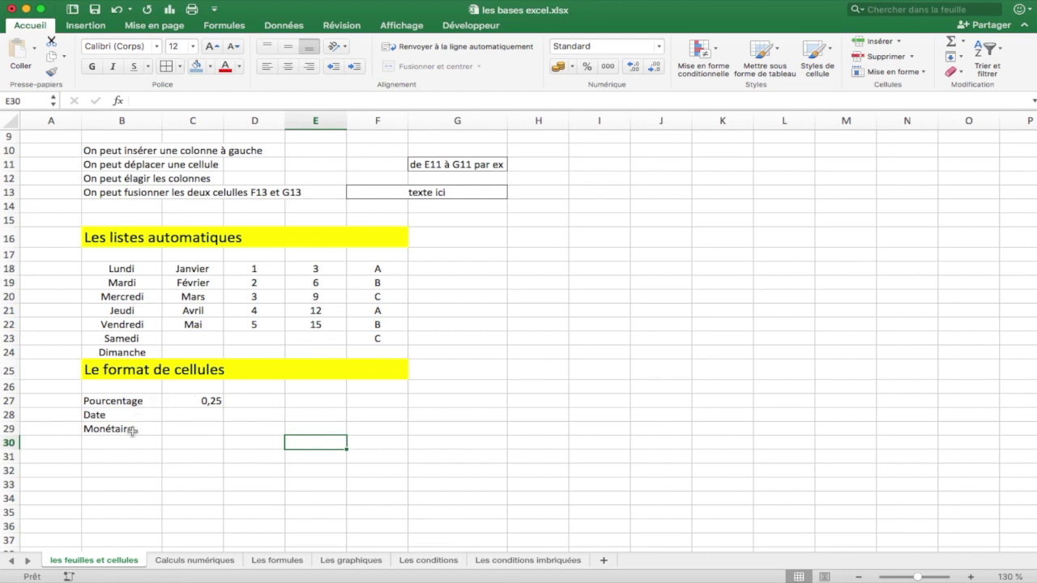
- Replace the value in cell C27 beside Pourcentage with 0,3
click(205, 402)
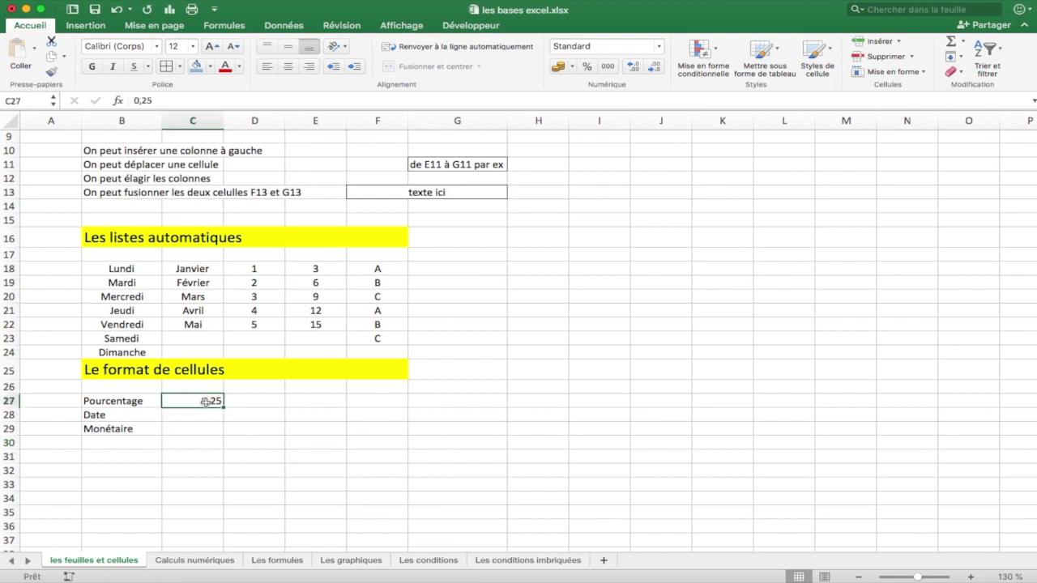
key(Delete)
text(0?3)
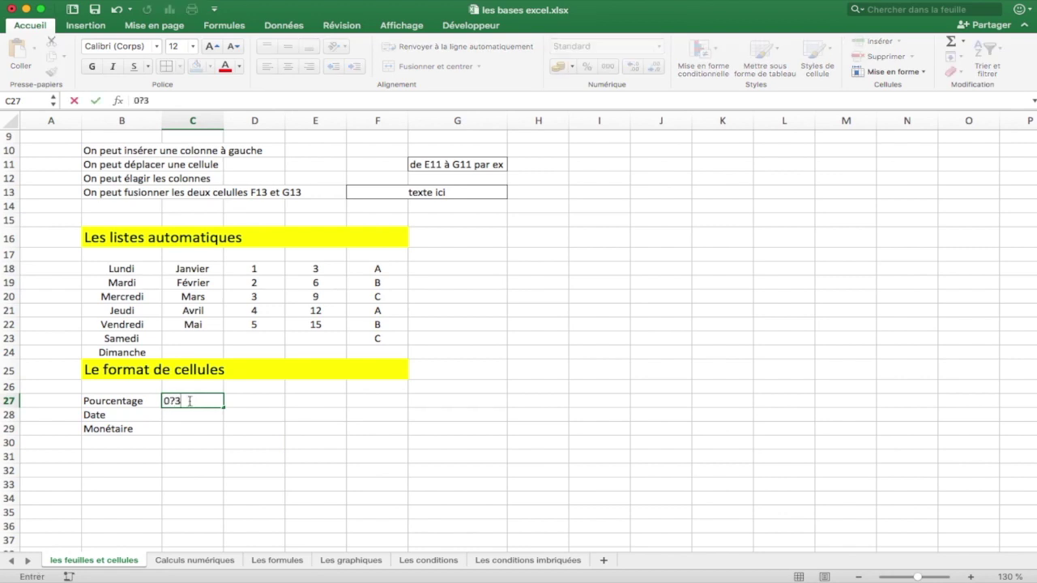
key(BackSpace)
text(3)
key(Return)
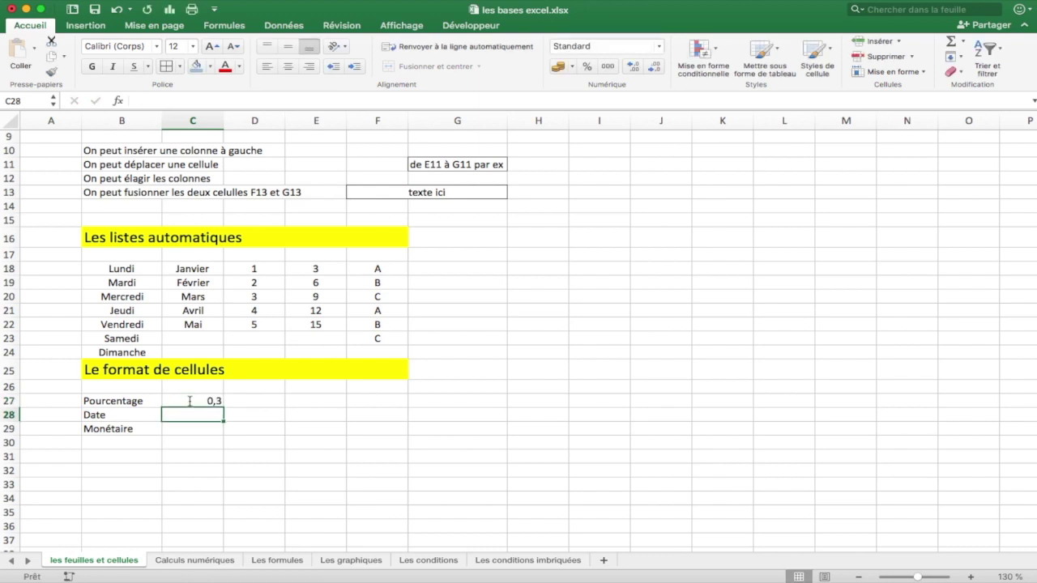
- Format cell C27 as Pourcentage with 0 decimals
click(197, 400)
scroll(197, 400, down, 5)
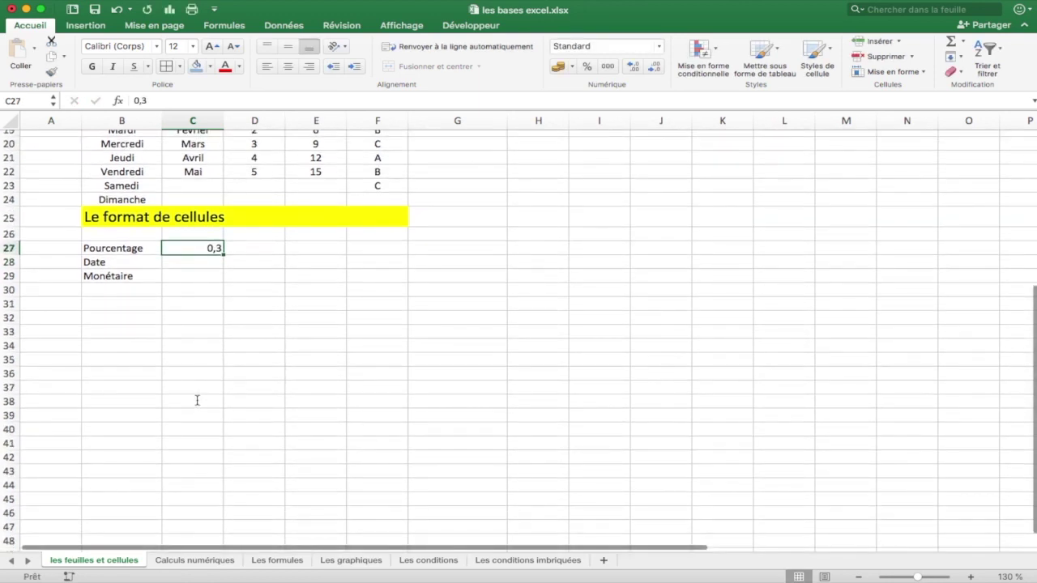
right_click(194, 250)
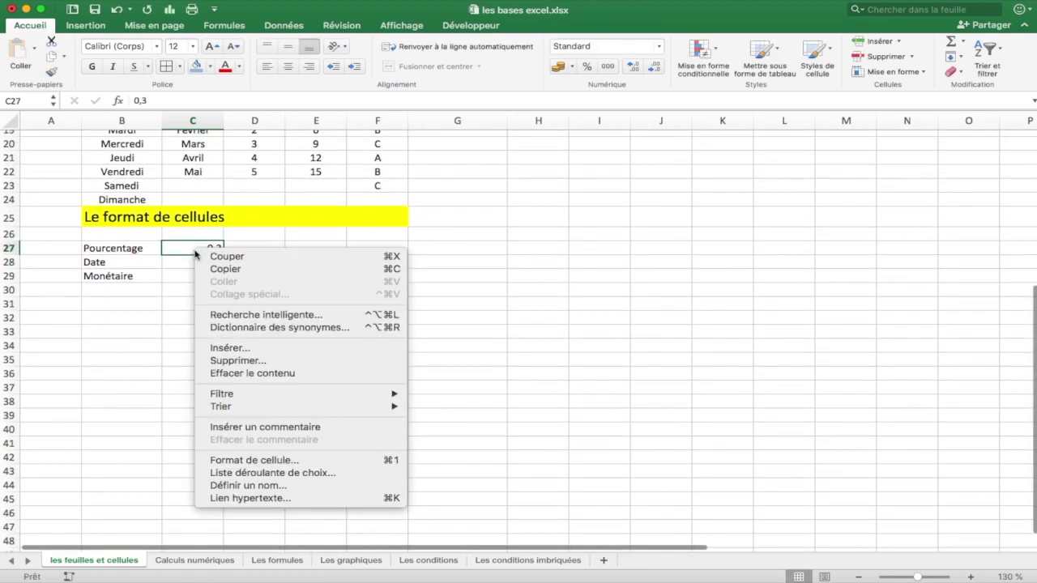
click(244, 461)
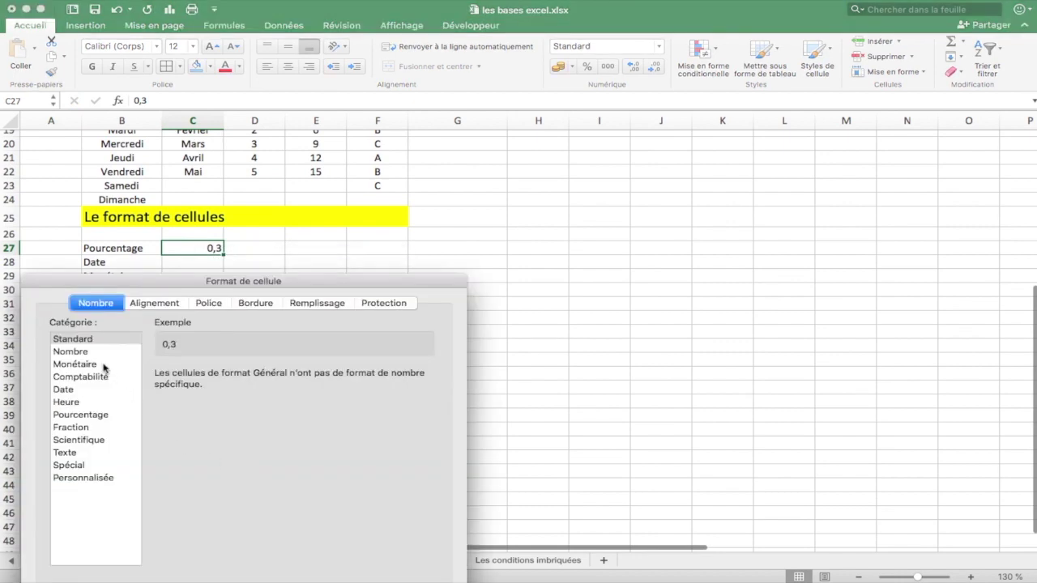
click(102, 416)
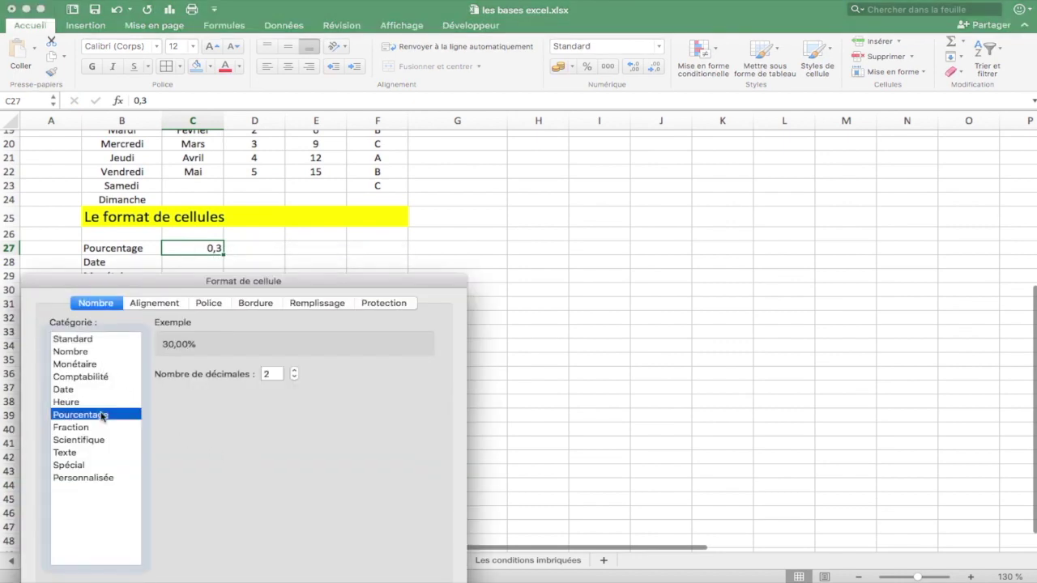
double_click(295, 378)
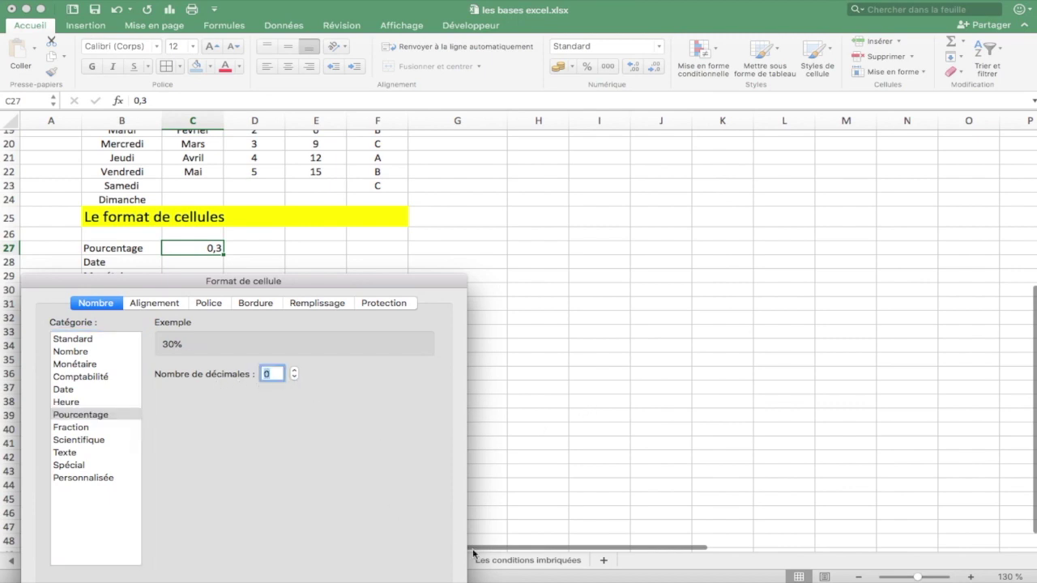
key(Return)
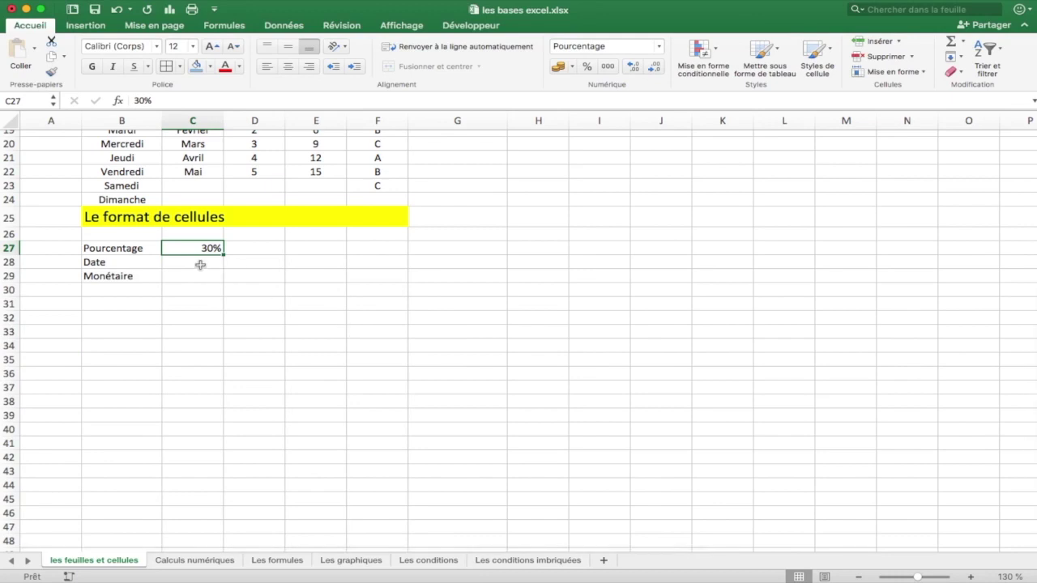
- Apply the Date courte format to cell C28 and enter the date 30/1/23
click(200, 265)
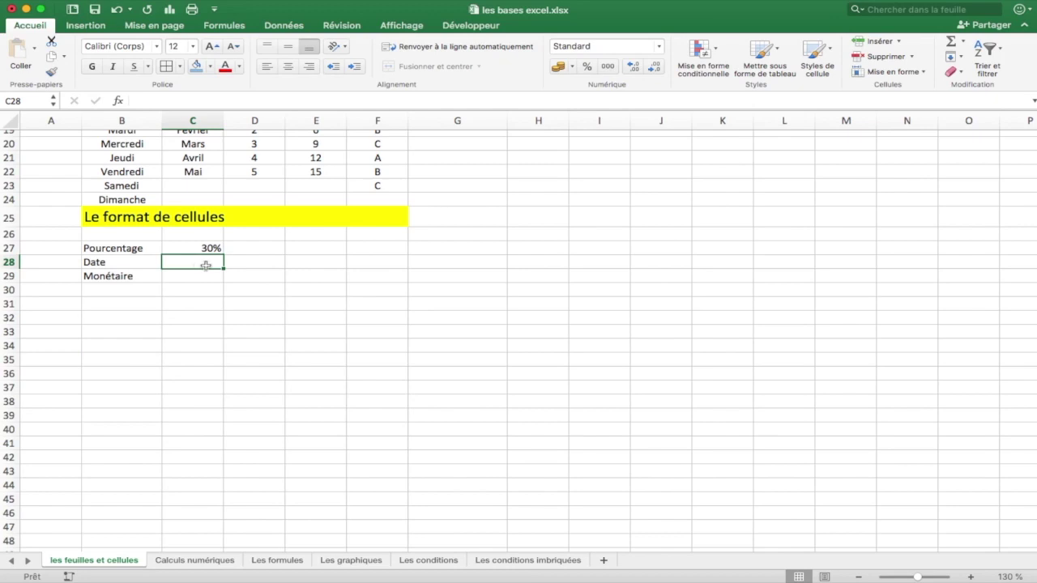
click(658, 47)
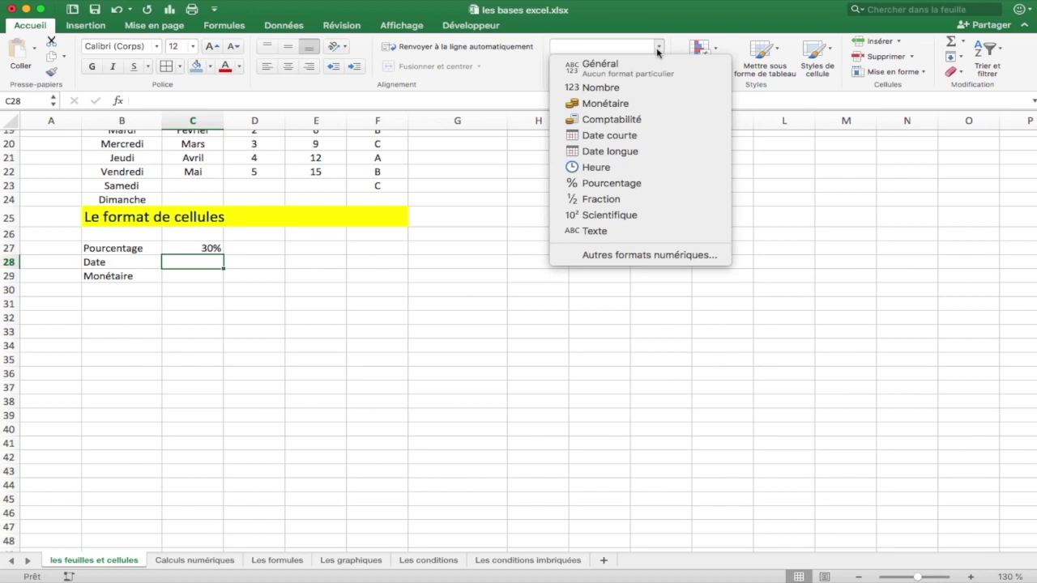
click(631, 136)
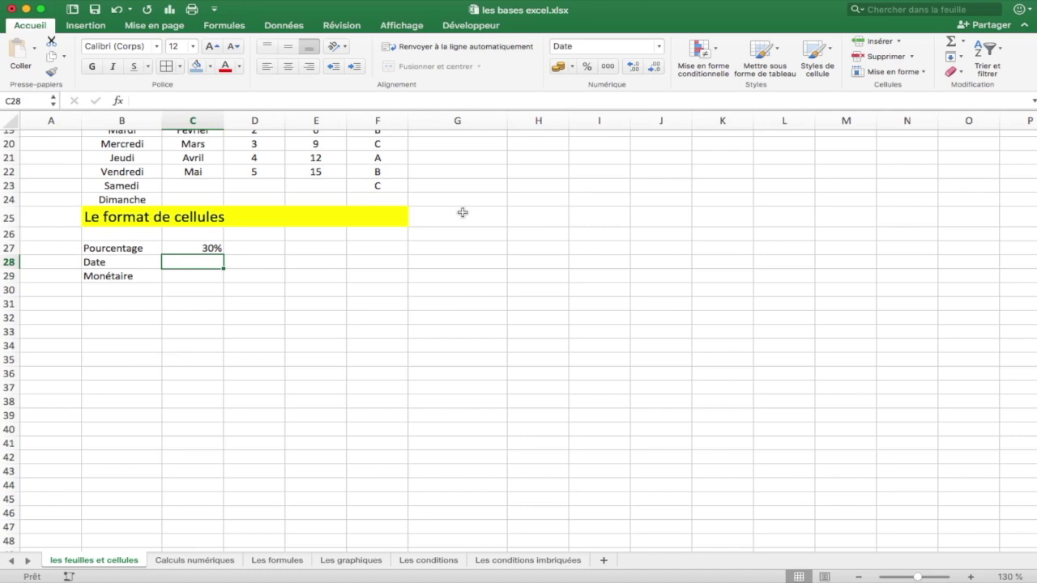
text(30/1/23)
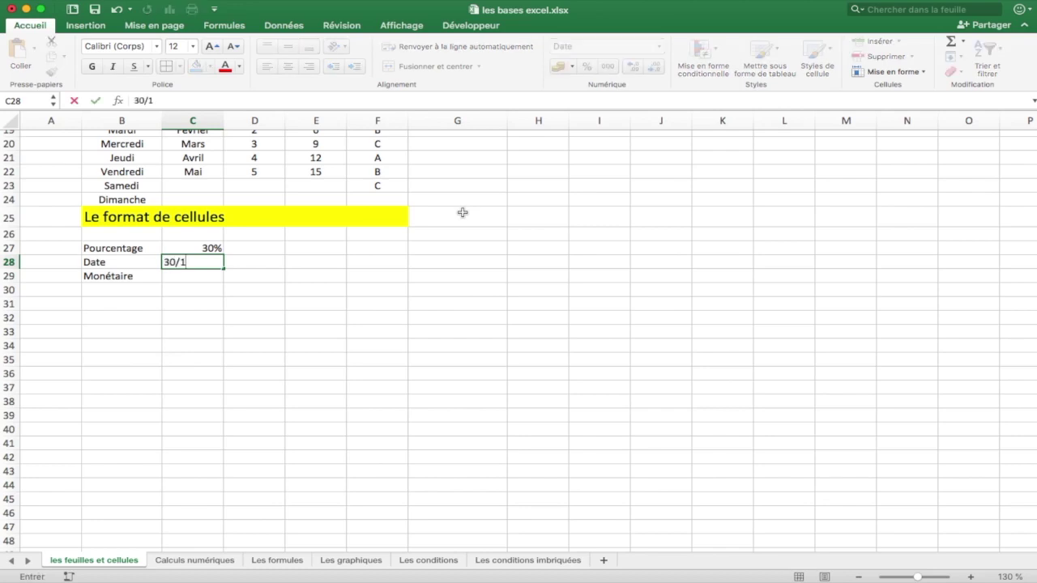
key(Return)
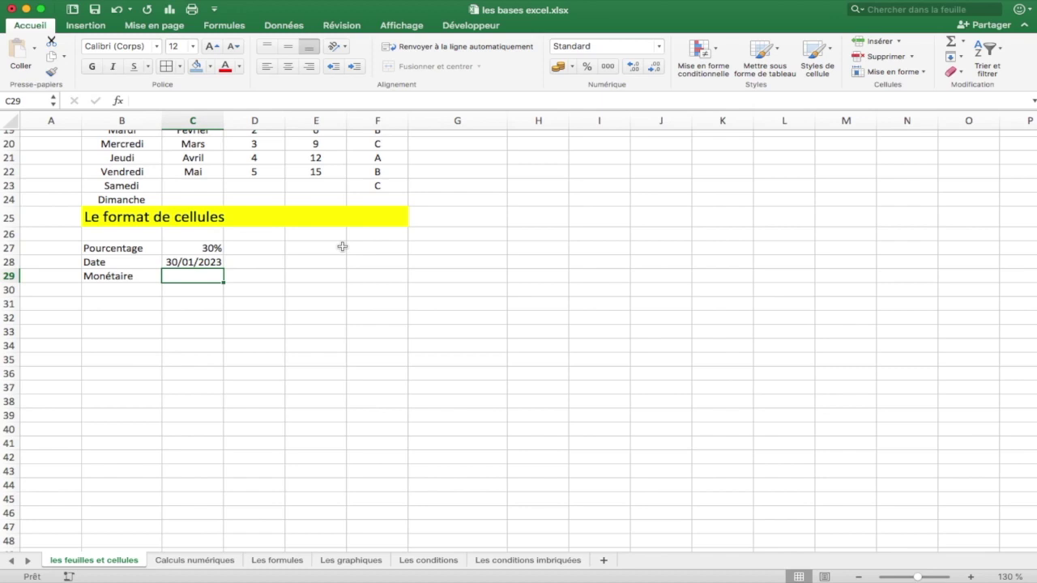
- Enter 20 in cell C29 beside Monétaire and apply the Monétaire number format to it
text(20)
key(Return)
key(Up)
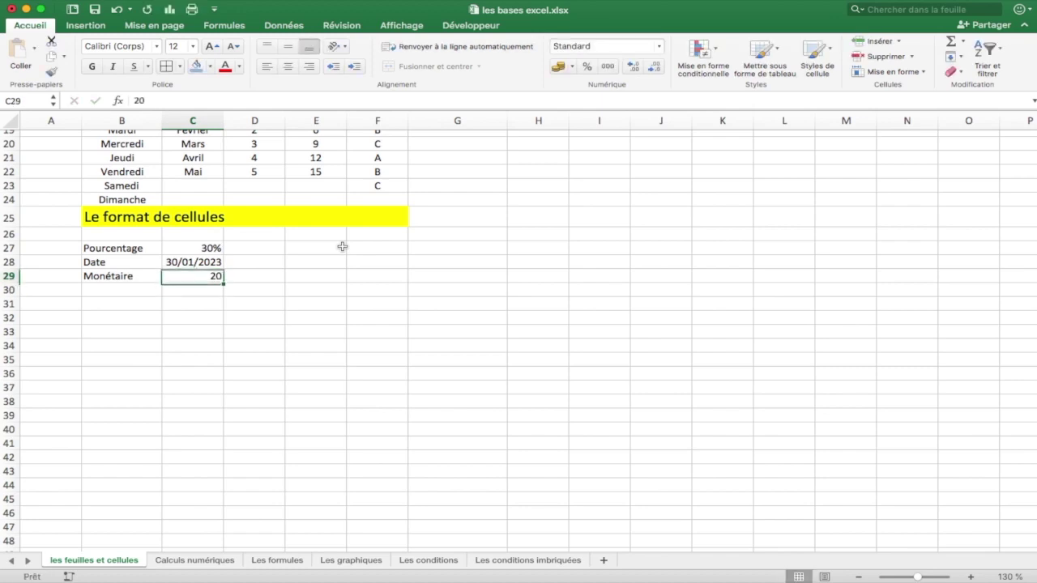
click(659, 47)
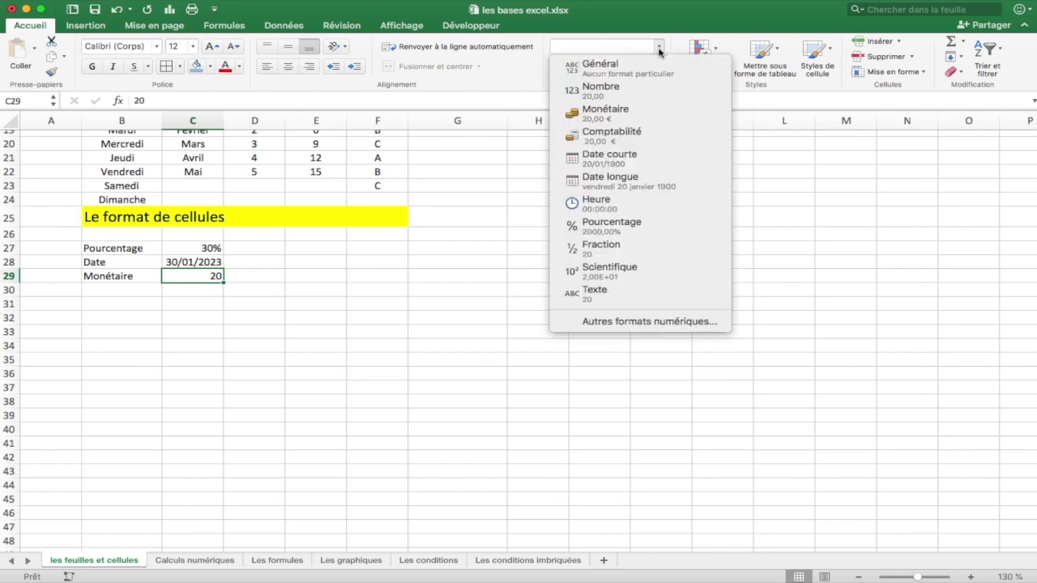
click(616, 114)
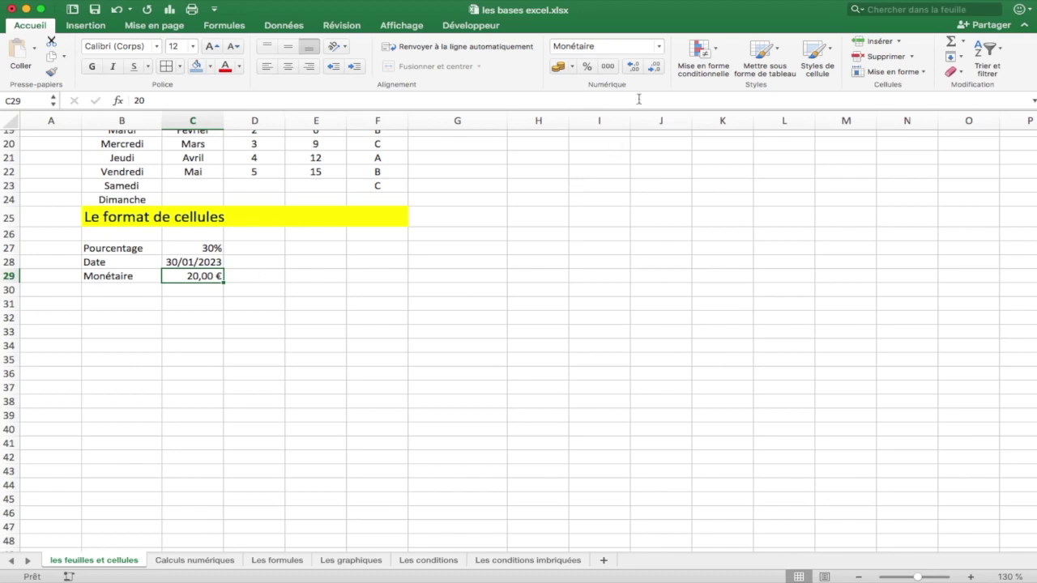
- Remove both decimal places from the currency amount in cell C29
click(658, 69)
click(657, 69)
click(440, 248)
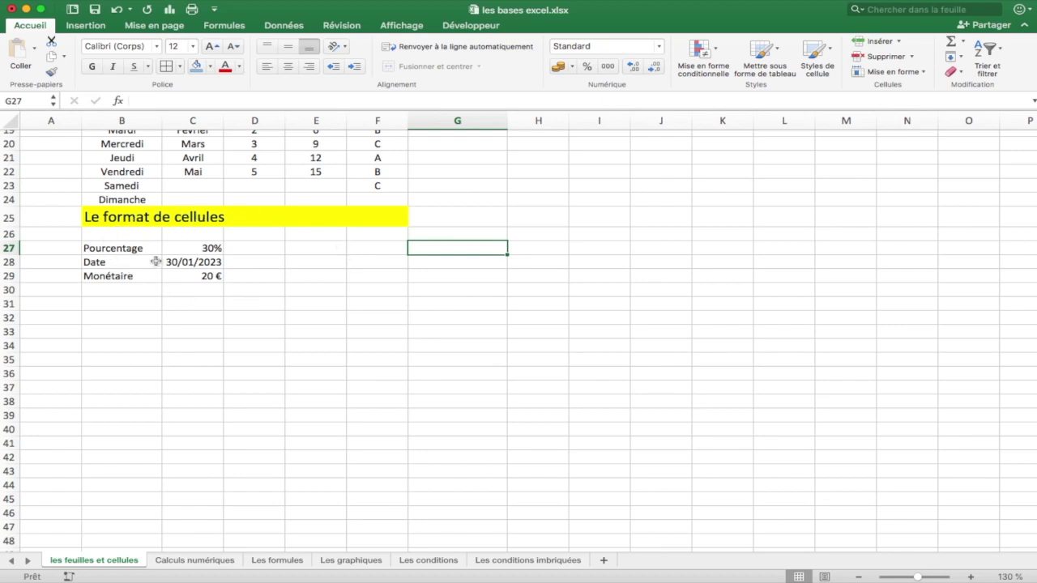
- On the Calculs numériques sheet, change the text in cell F5 to "B5 + D5"
scroll(159, 290, up, 5)
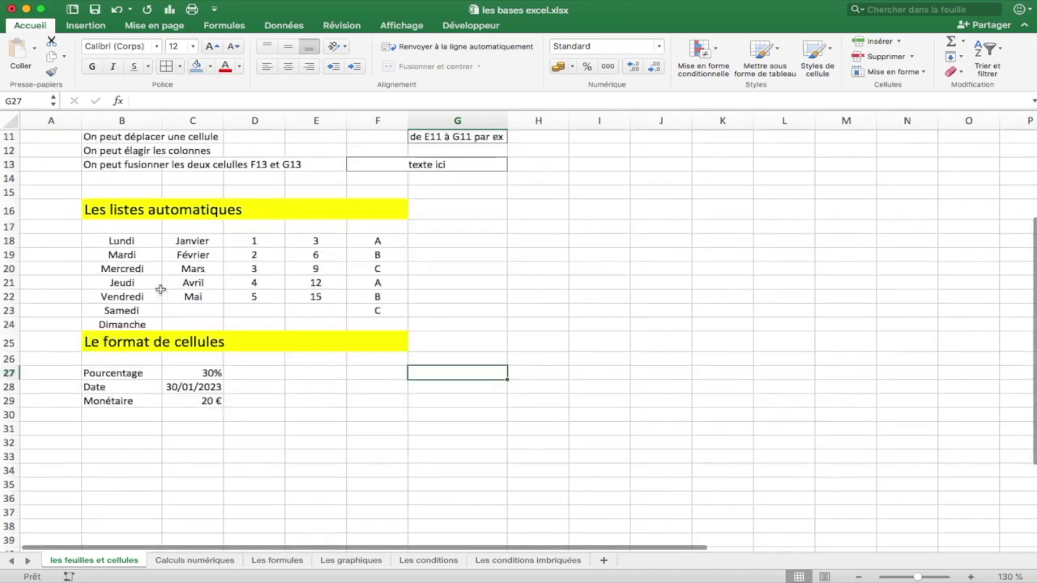
click(194, 560)
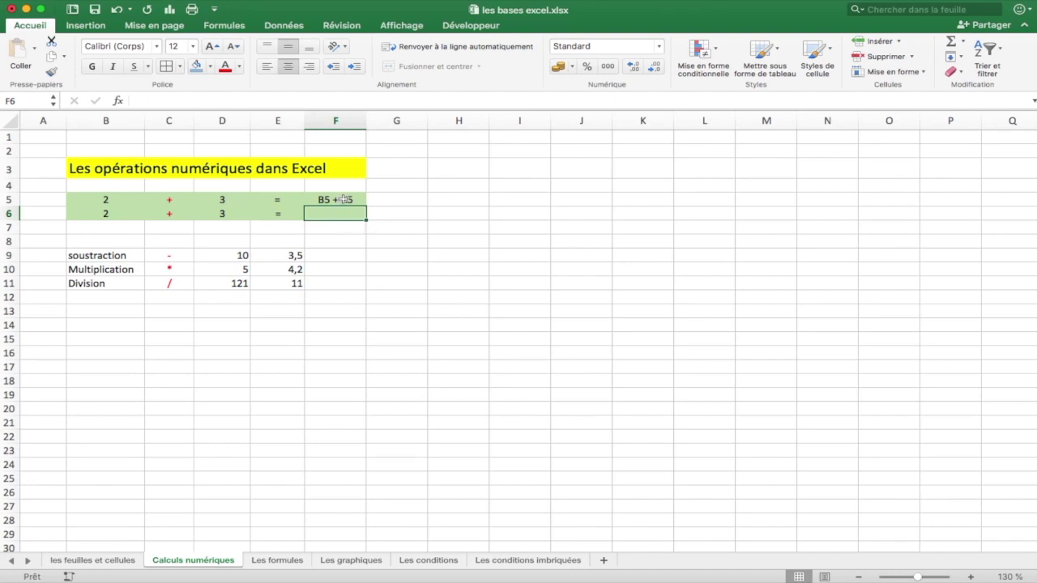
click(344, 199)
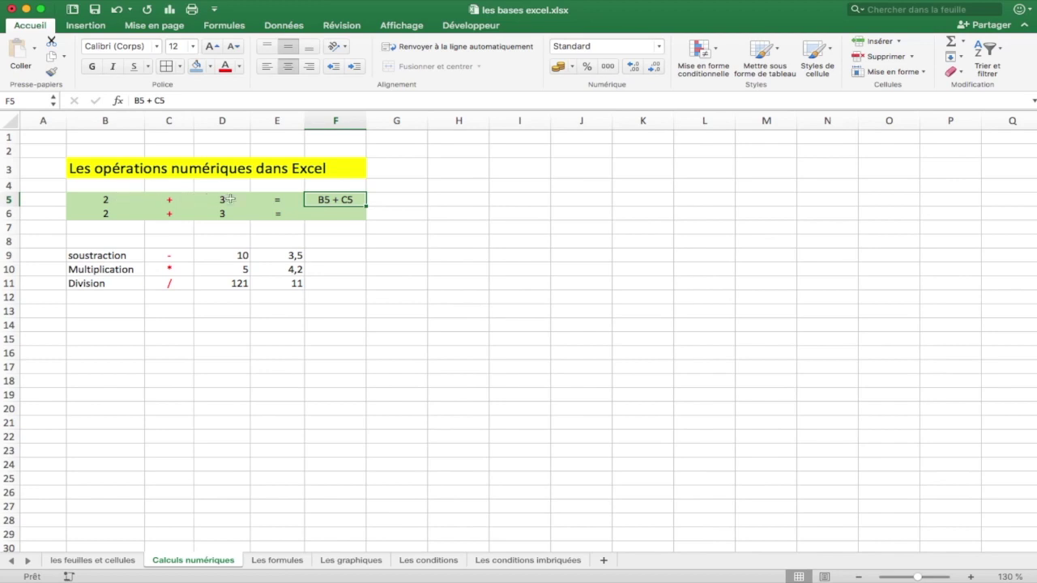
drag(161, 100, 156, 100)
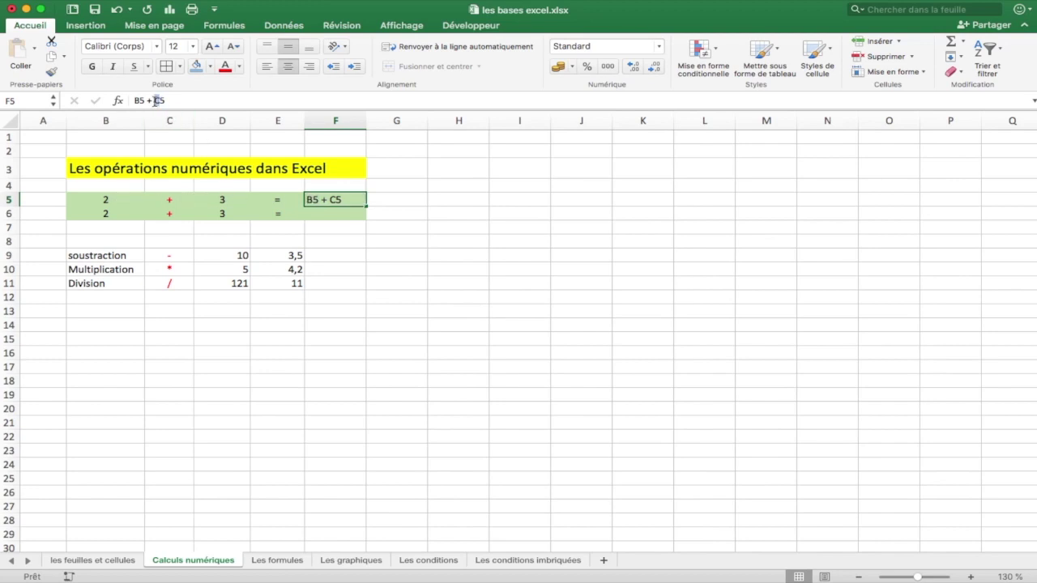
text(D)
key(Return)
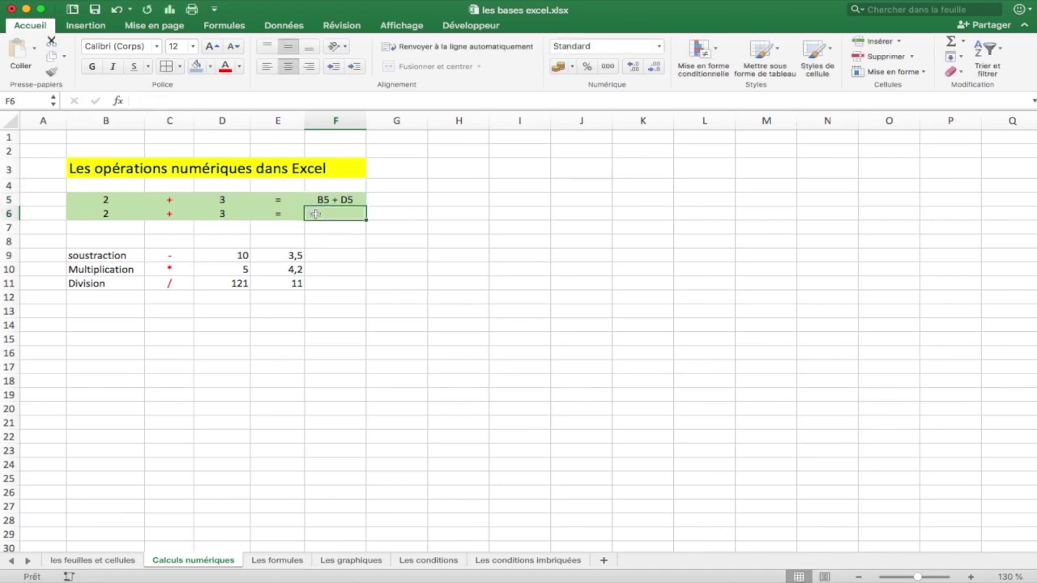
- Enter the addition formula =B6+D6 in cell F6
text(=)
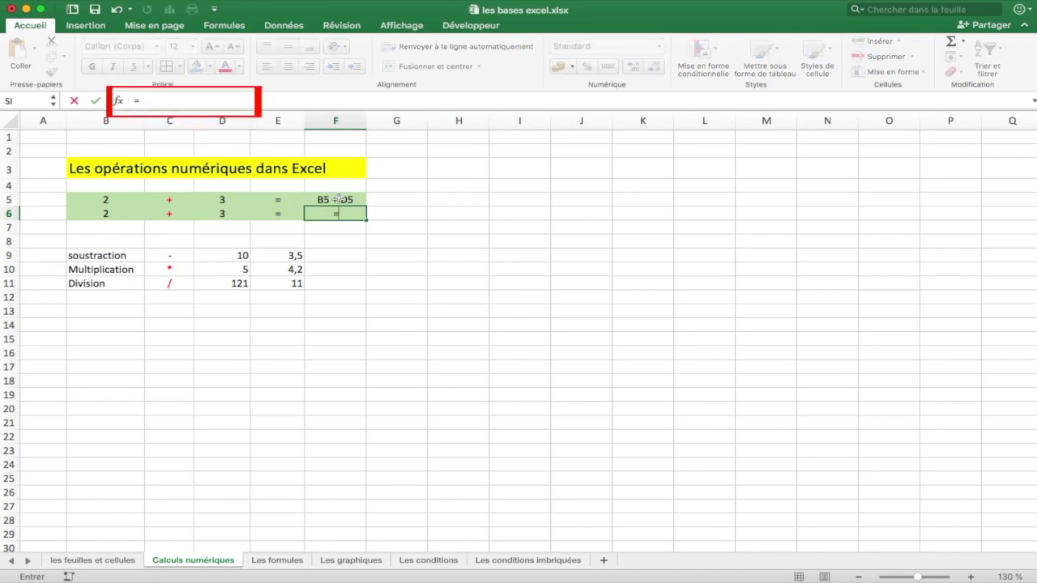
text(B)
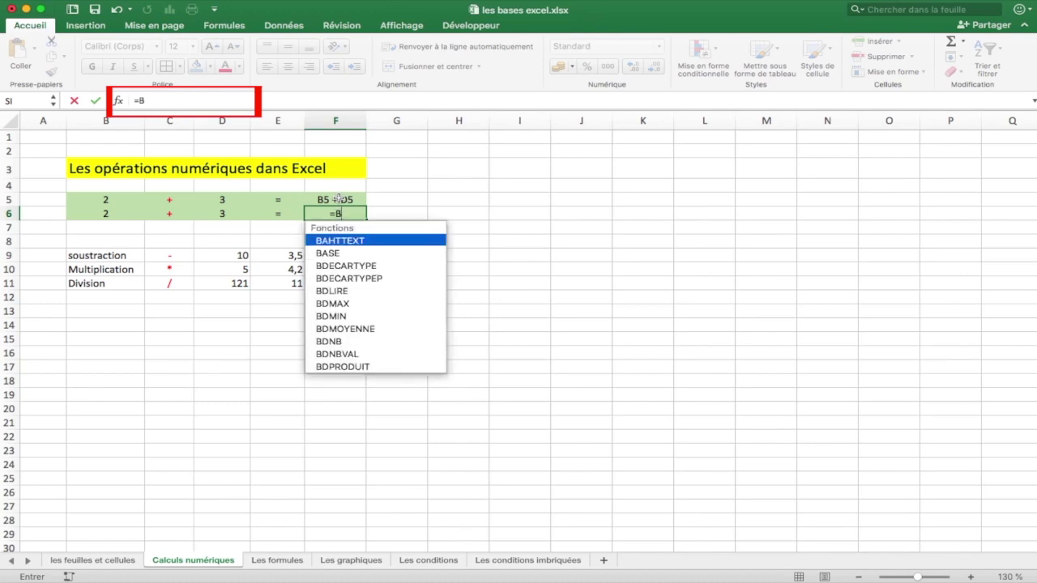
text(6+)
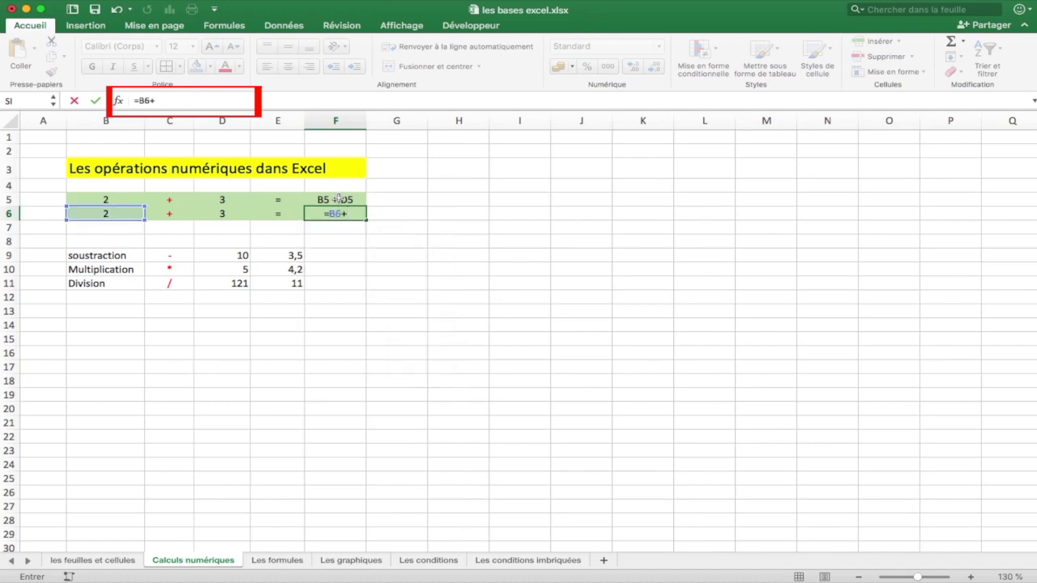
text(D6)
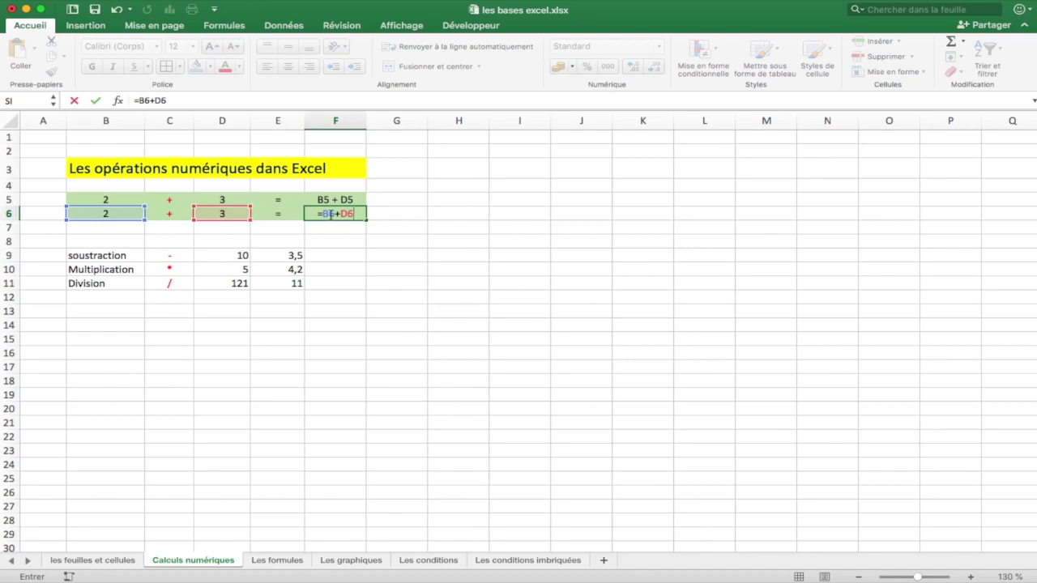
key(Return)
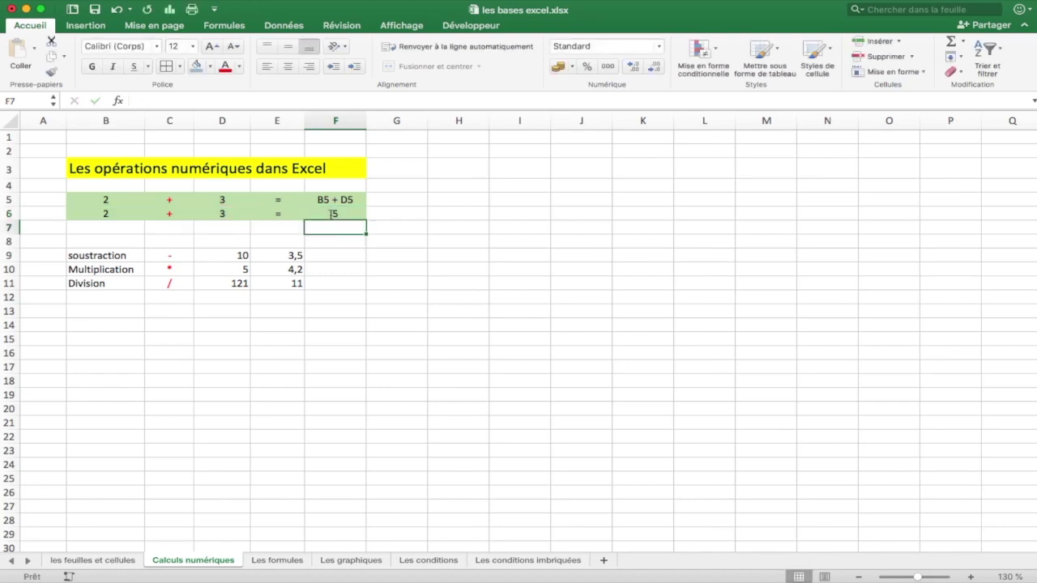
- Enter the subtraction formula =D9-E9 in cell F9 of the soustraction row
click(337, 256)
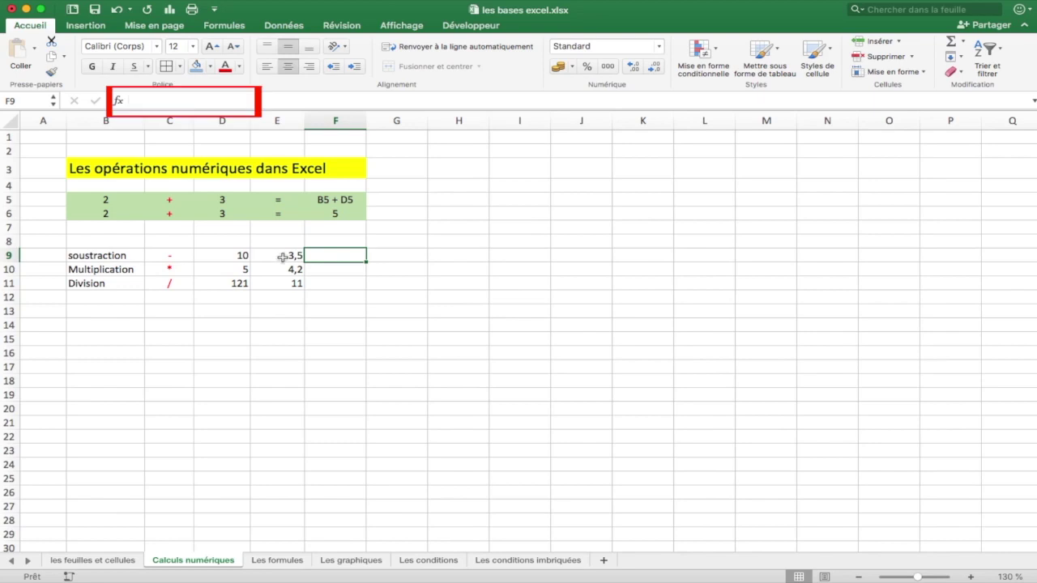
text(=D9)
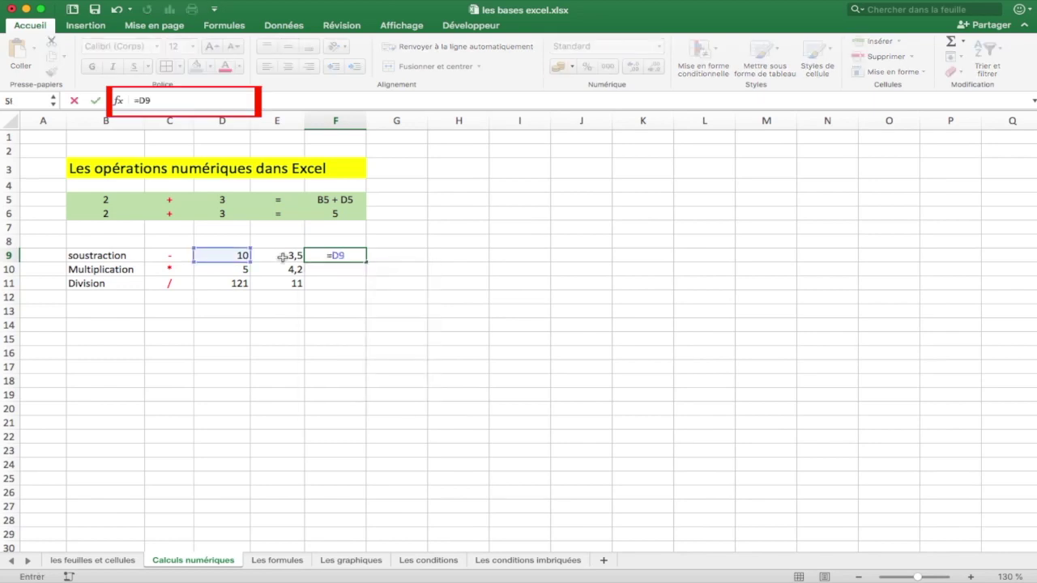
text(-E9)
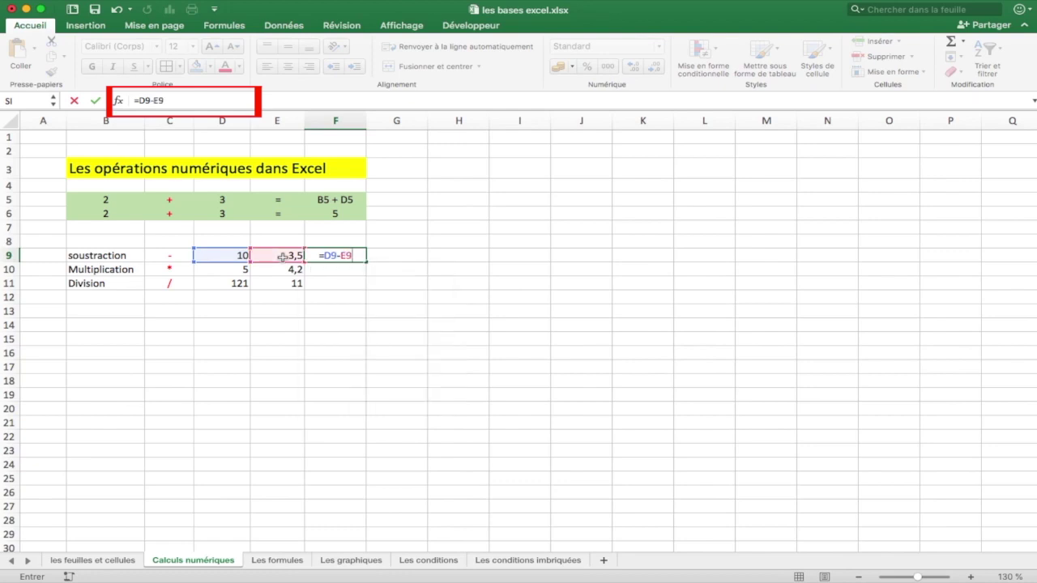
key(Return)
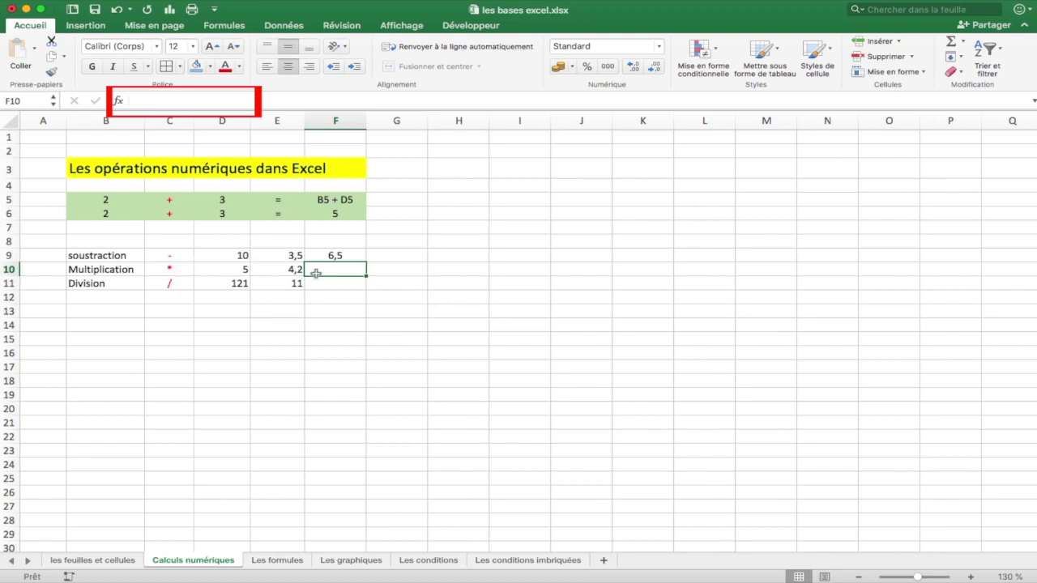
- Enter the multiplication formula =D10*E10 in cell F10, making sure it starts with the equals sign
text(D10)
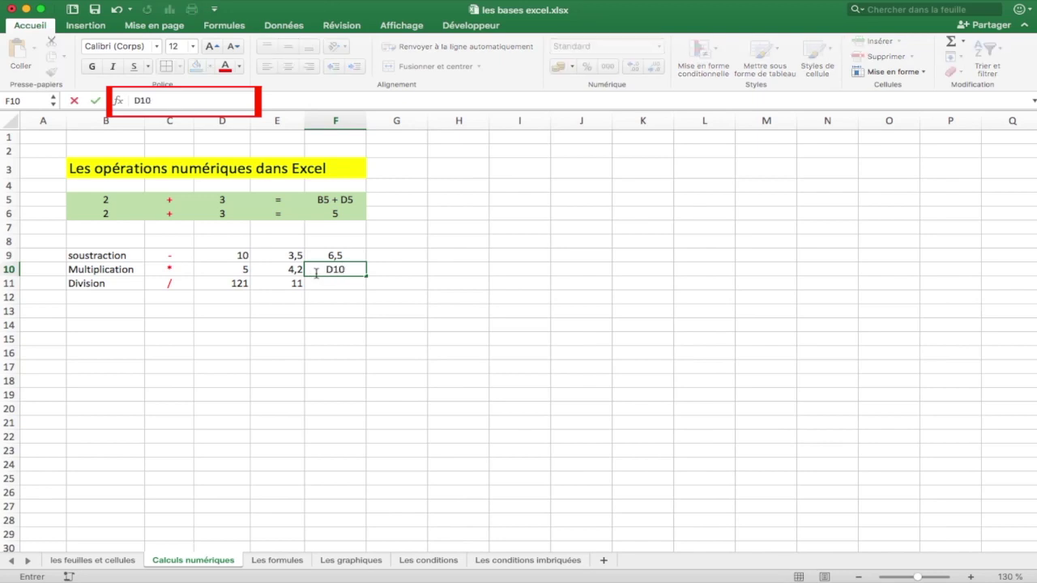
text($)
key(BackSpace)
text(*E10)
key(Return)
click(316, 273)
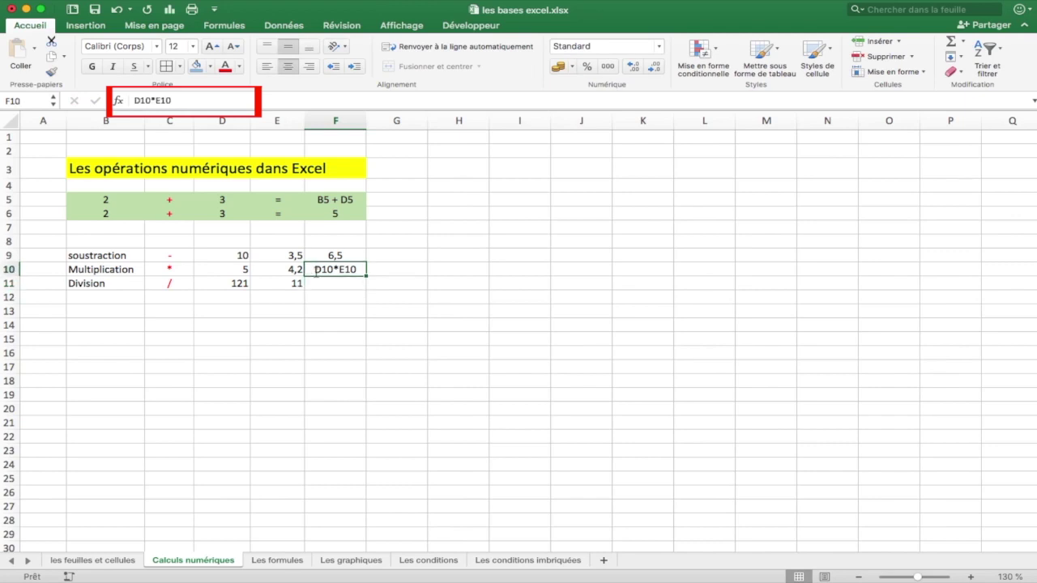
click(136, 100)
text(=)
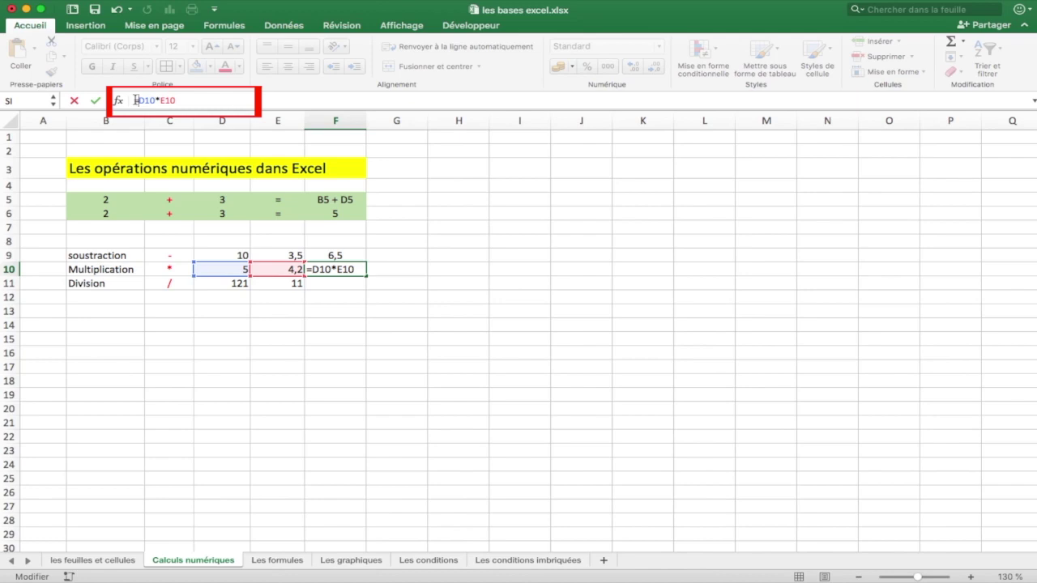
key(Return)
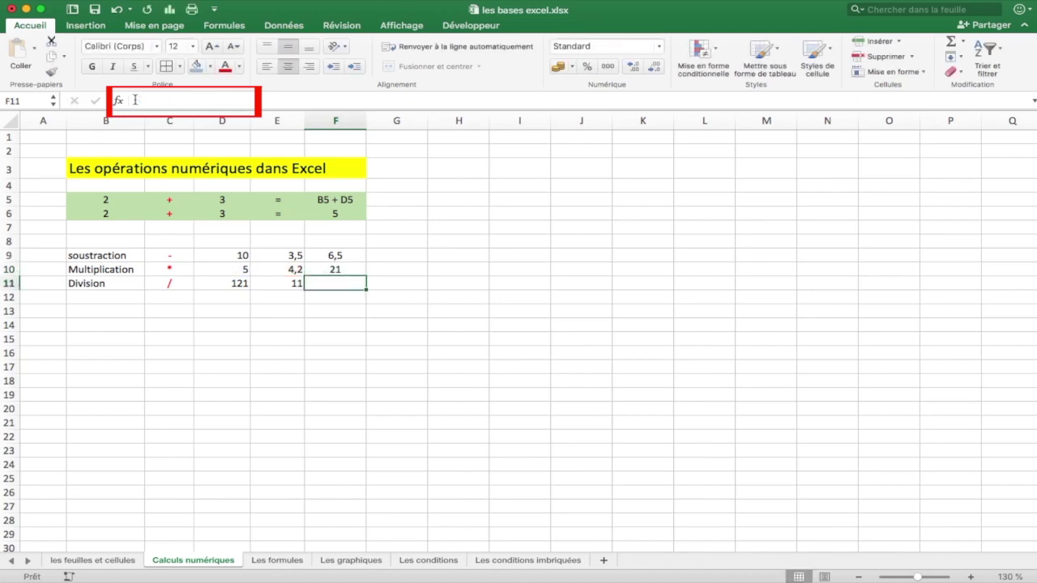
- Enter the division formula =D11/E11 in cell F11, referencing the two numbers of the Division row
text(=)
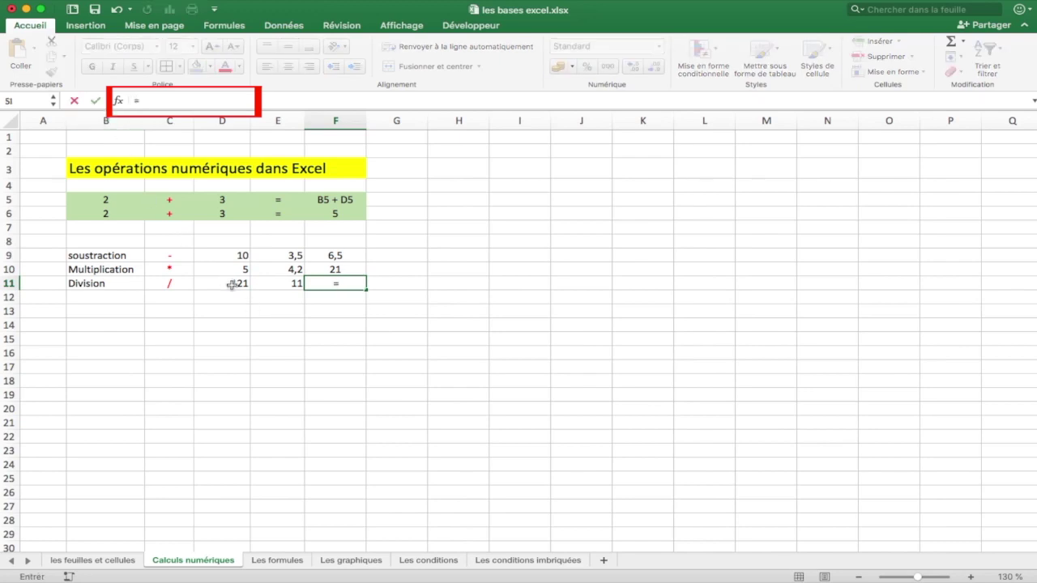
click(232, 284)
text(/)
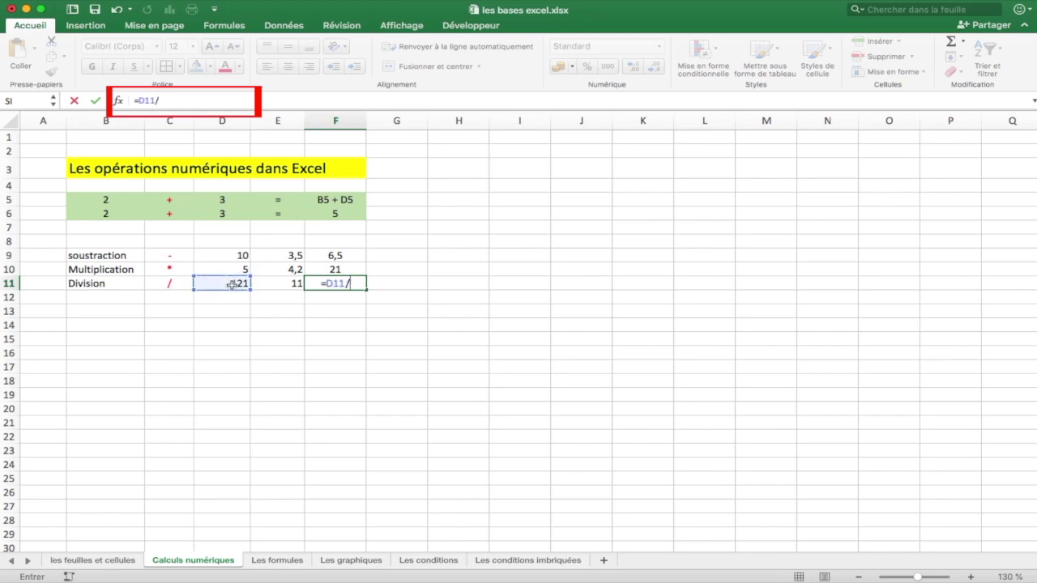
click(293, 282)
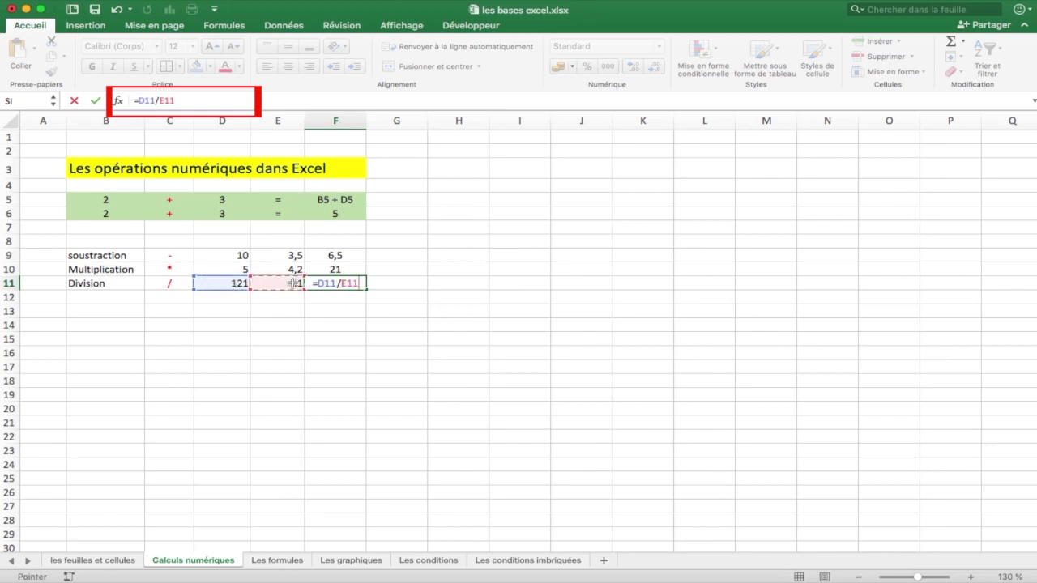
key(Return)
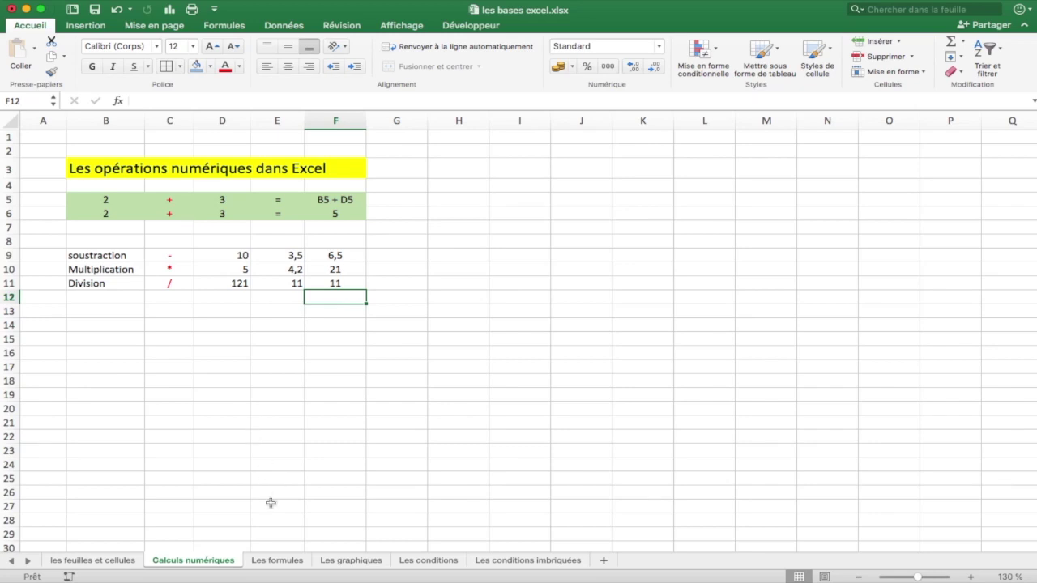
- On the Les formules sheet, sum the range B6:B15 in cell B17 with the SOMME function
click(278, 560)
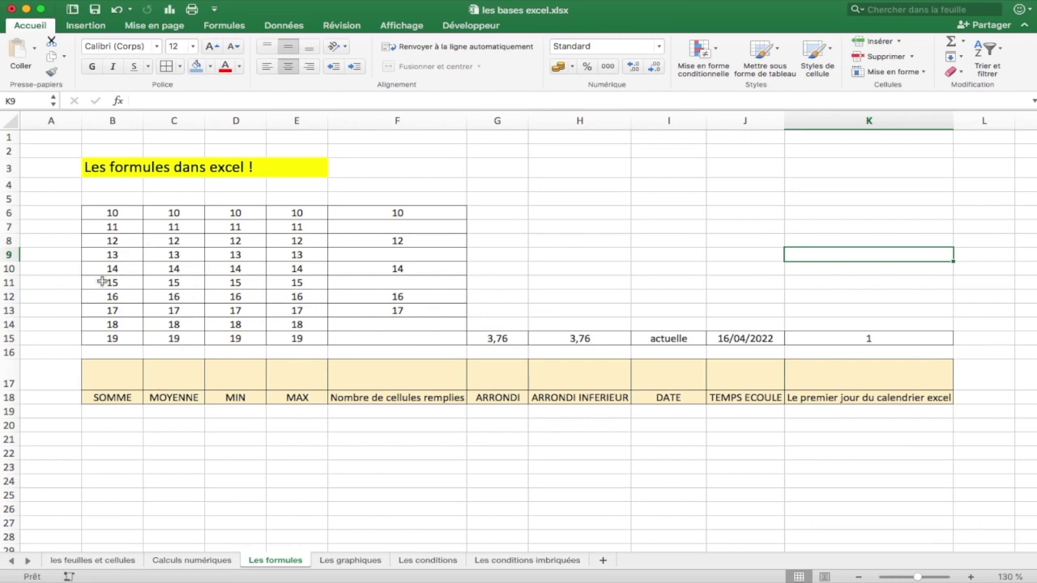
click(105, 372)
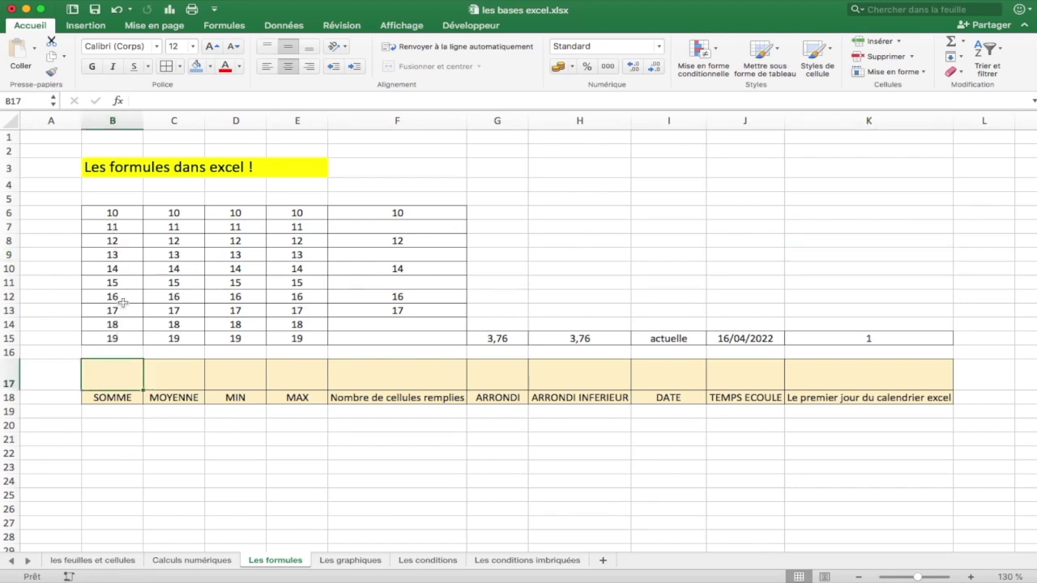
double_click(114, 370)
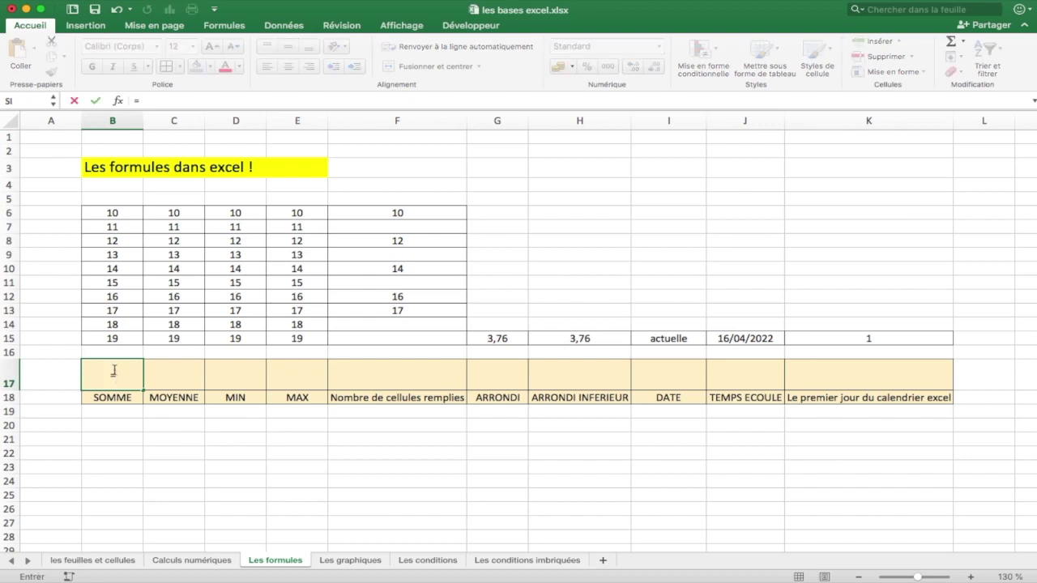
text(=somme()
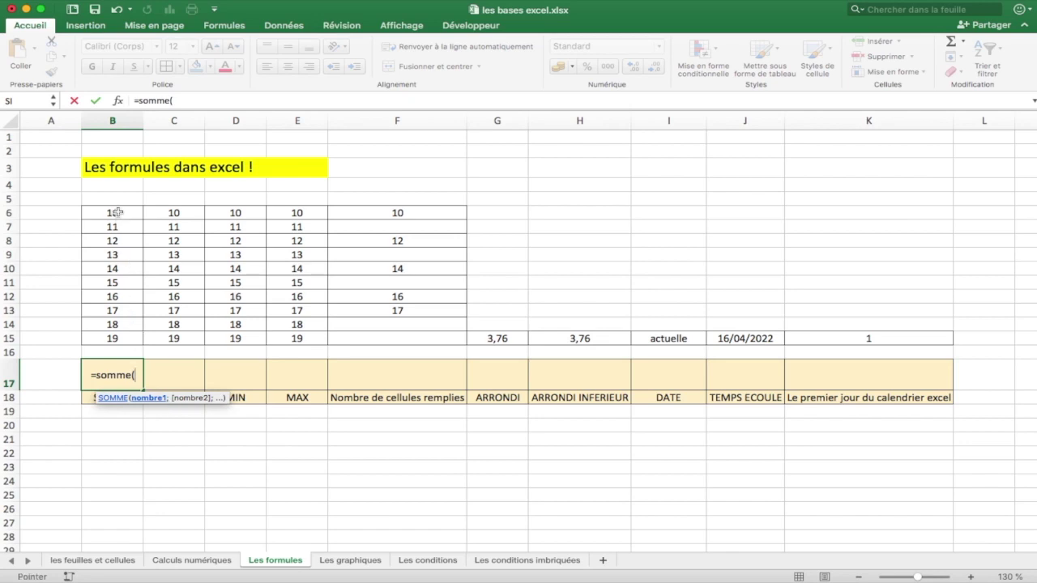
drag(117, 213, 116, 337)
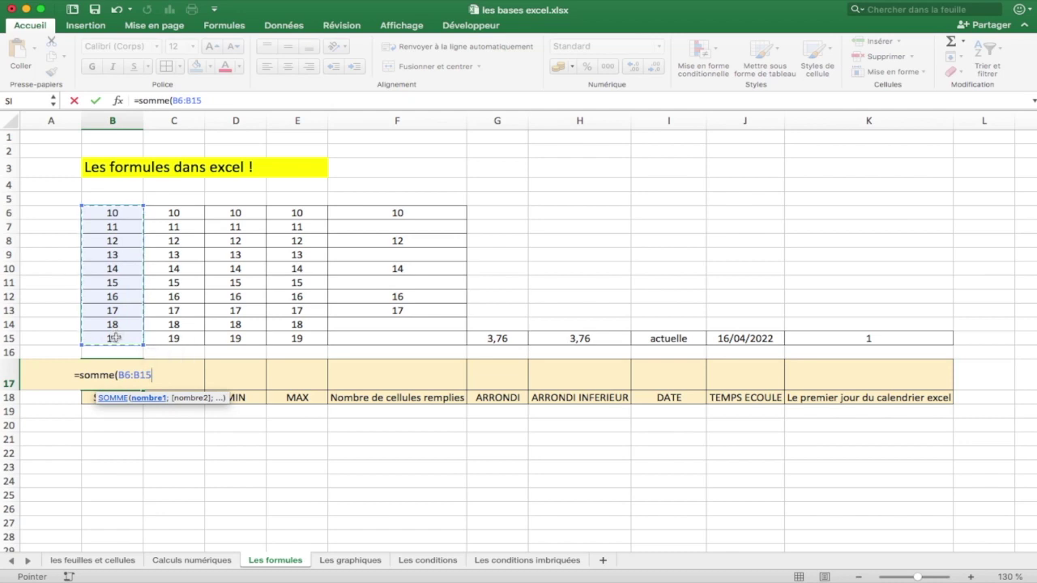
key(Return)
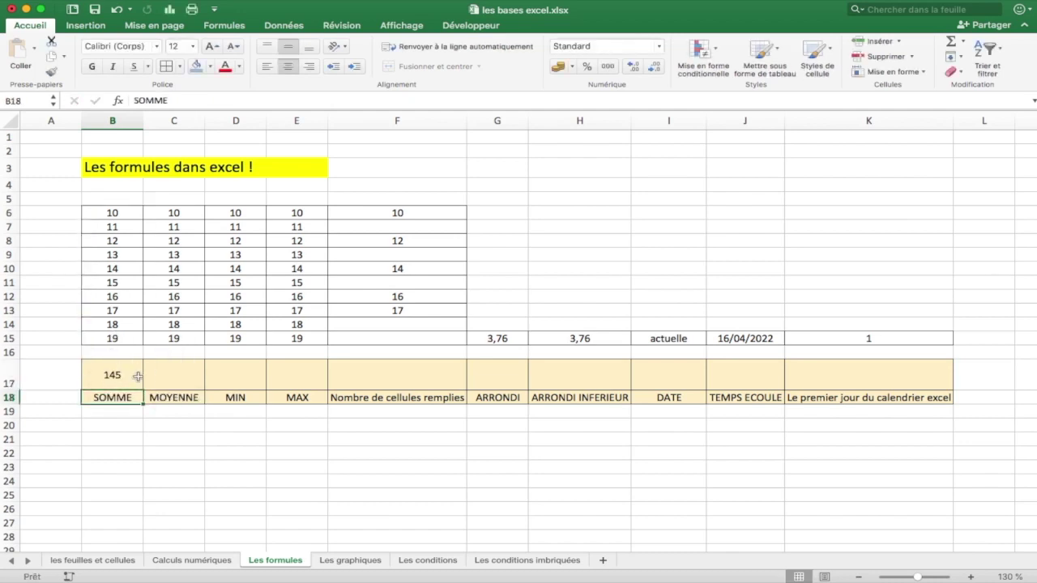
- Calculate the average of C6:C15 in cell C17 with the formula =moyenne(C6:C15
click(162, 372)
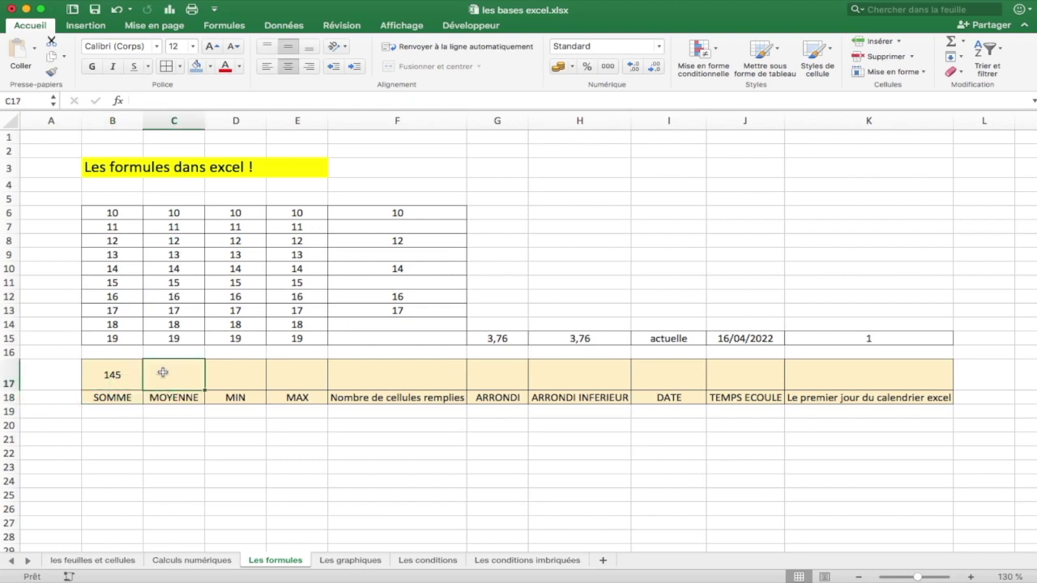
text(moyenne)
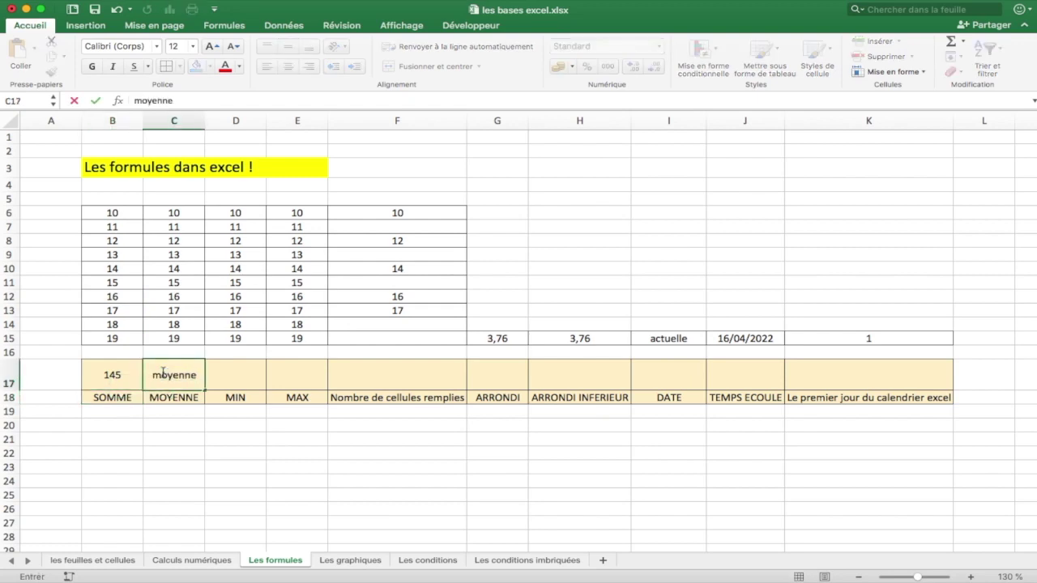
text(()
click(151, 377)
text(=)
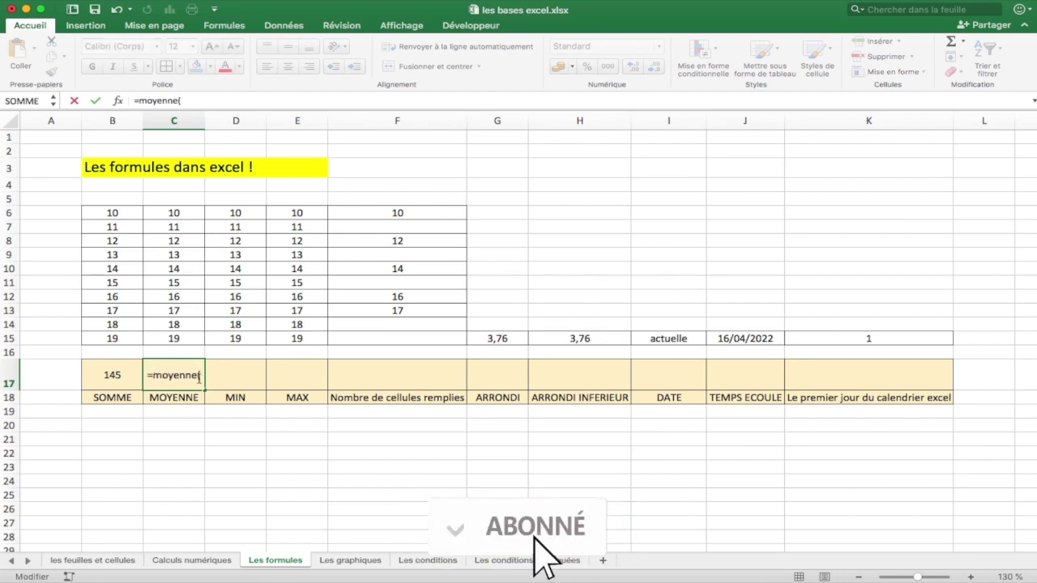
click(200, 376)
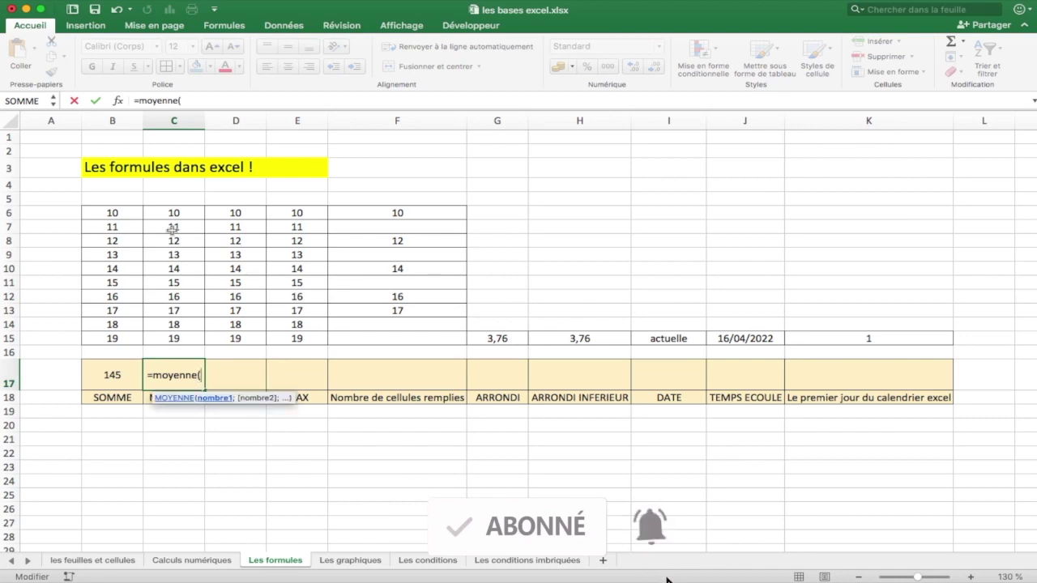
drag(174, 213, 174, 343)
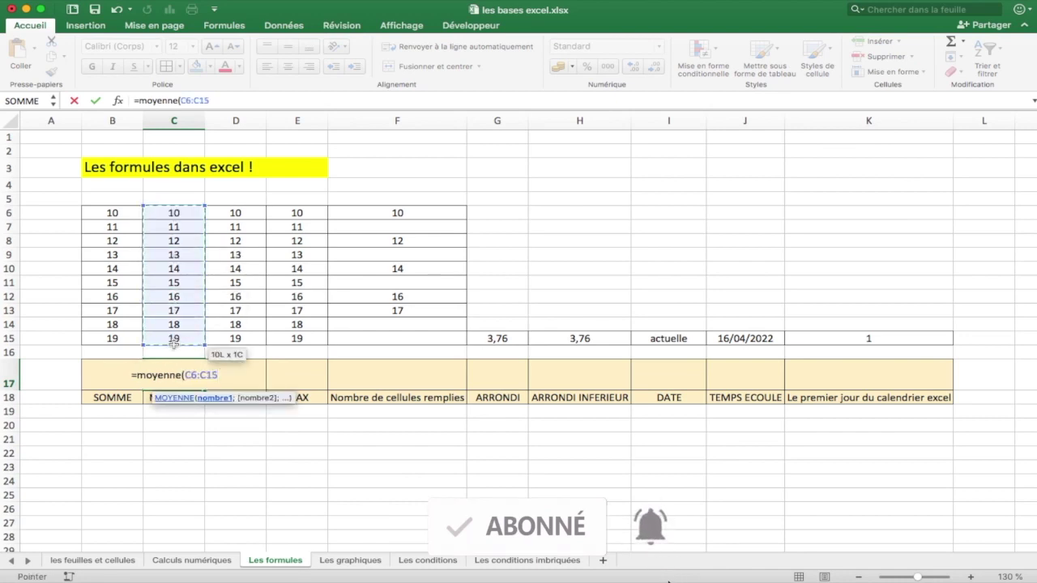
key(Return)
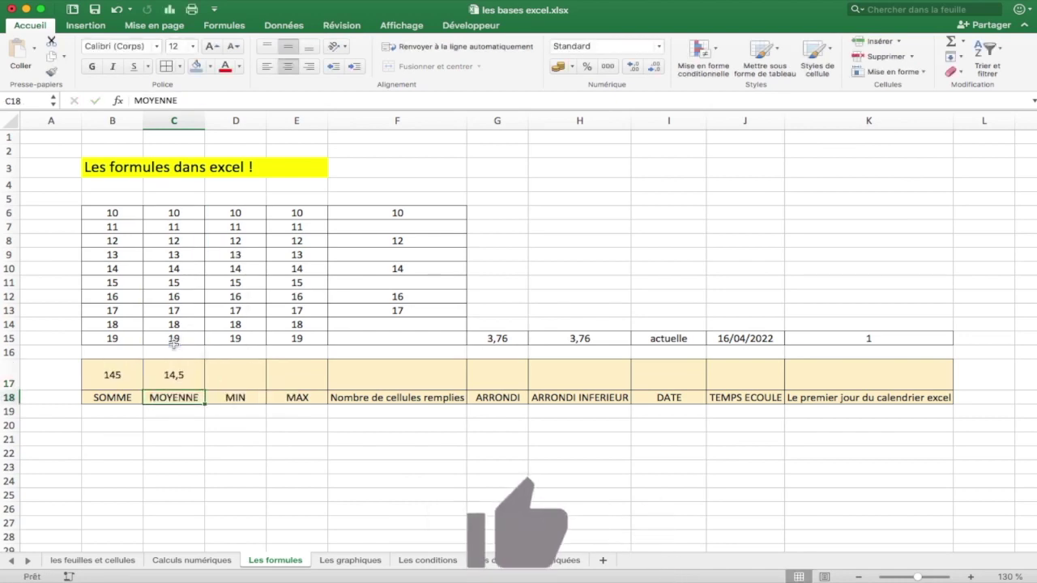
- Find the minimum of D6:D15 in cell D17 by searching the function library for min and inserting the MIN function
click(229, 372)
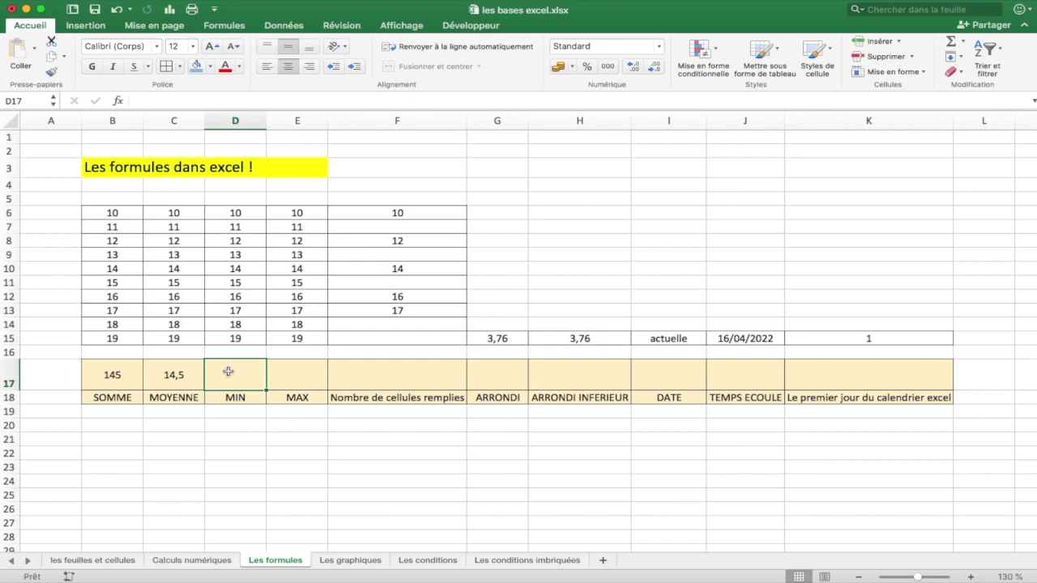
click(296, 31)
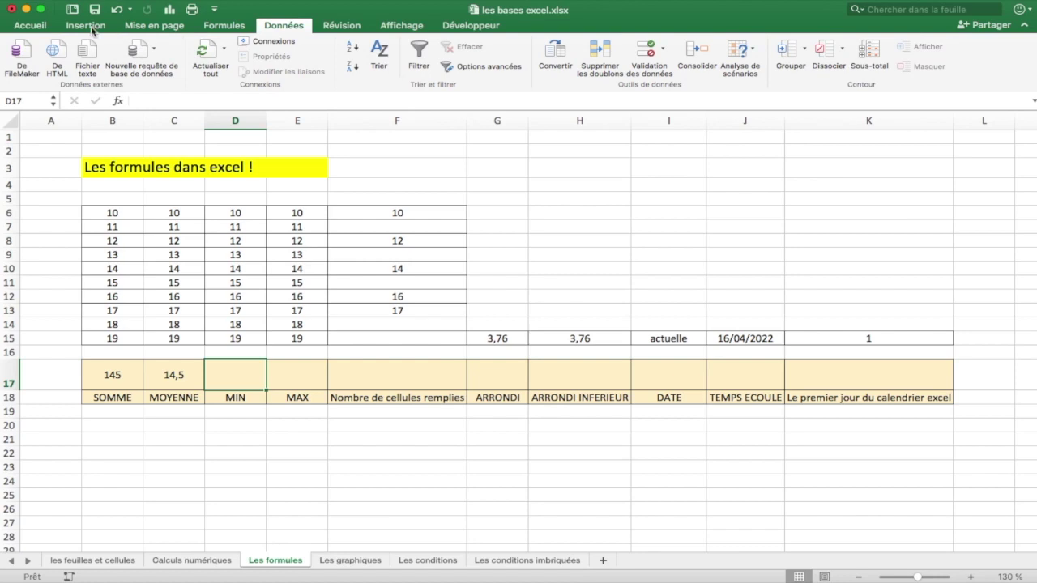
click(217, 26)
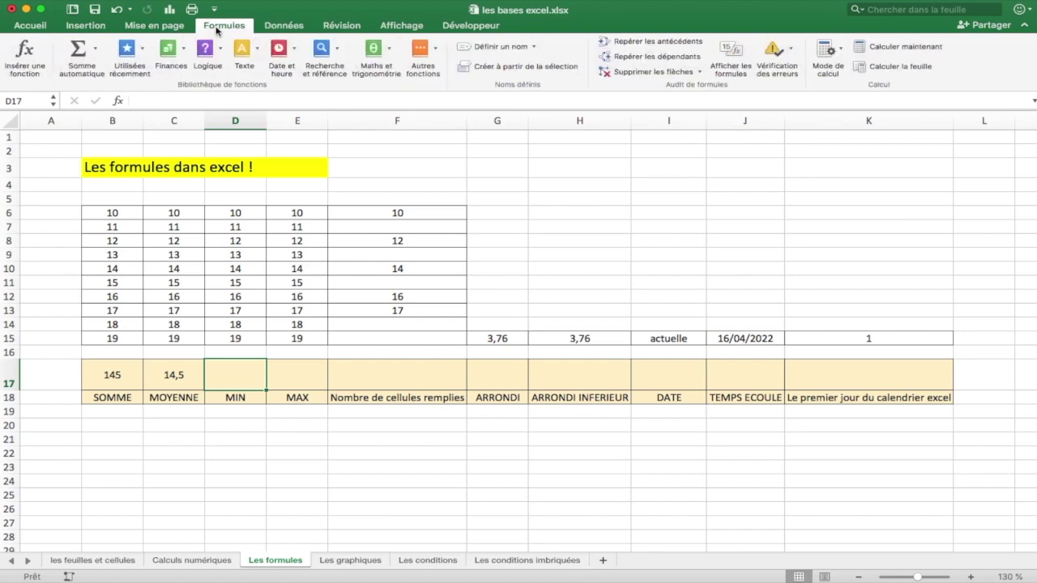
click(31, 67)
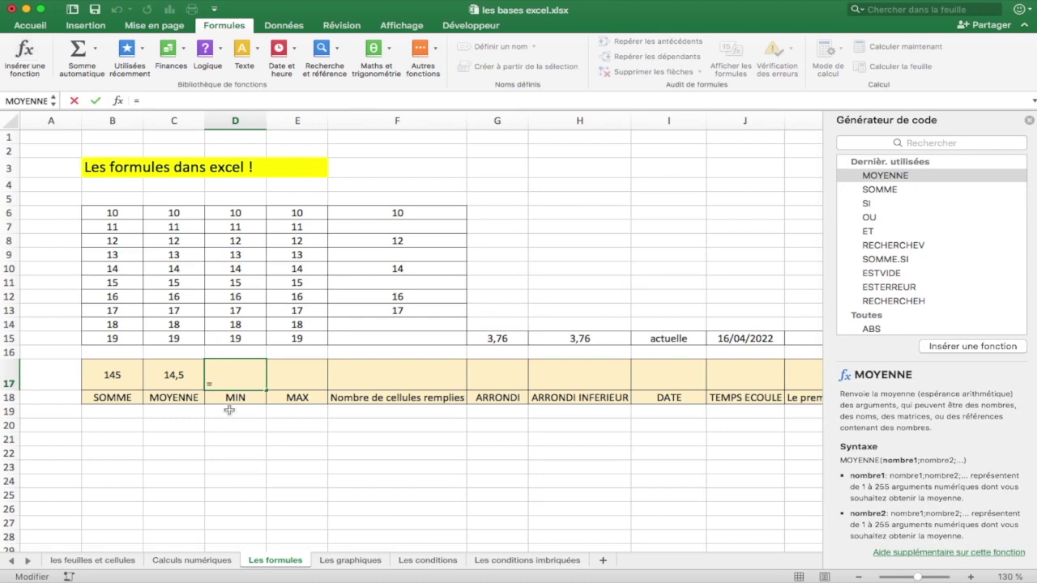
click(907, 142)
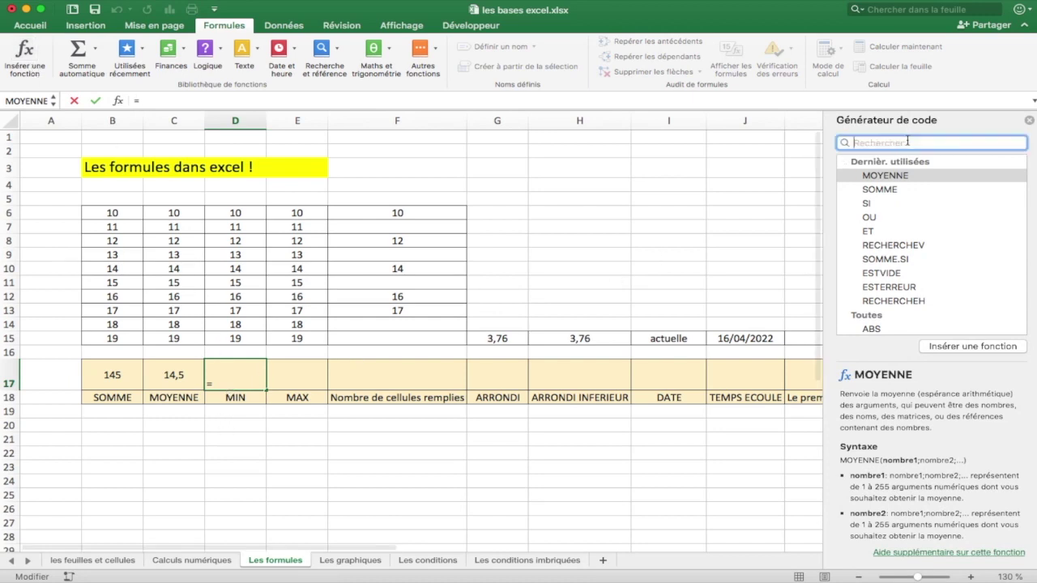
text(m)
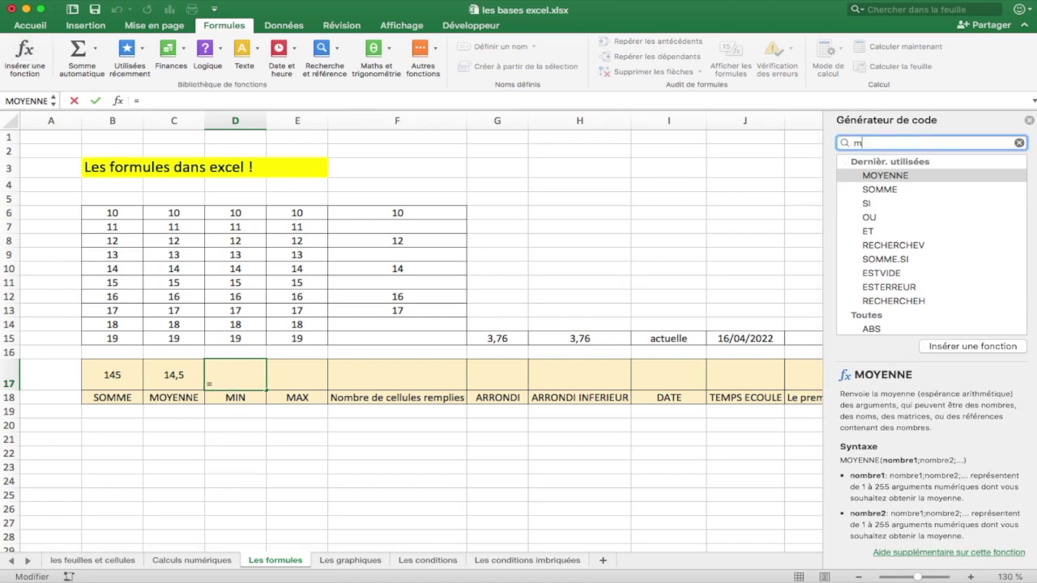
text(in)
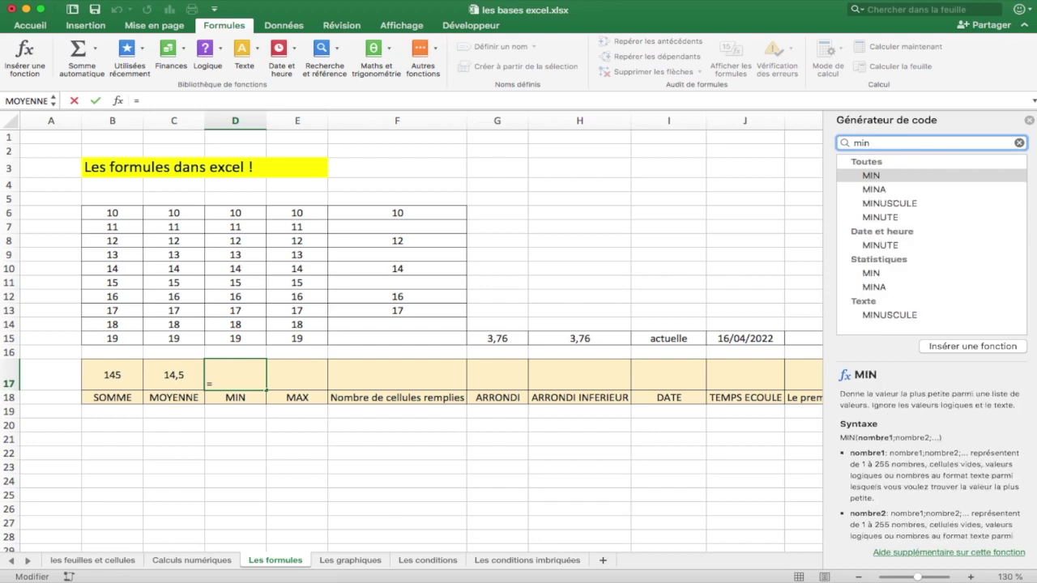
click(878, 176)
double_click(877, 176)
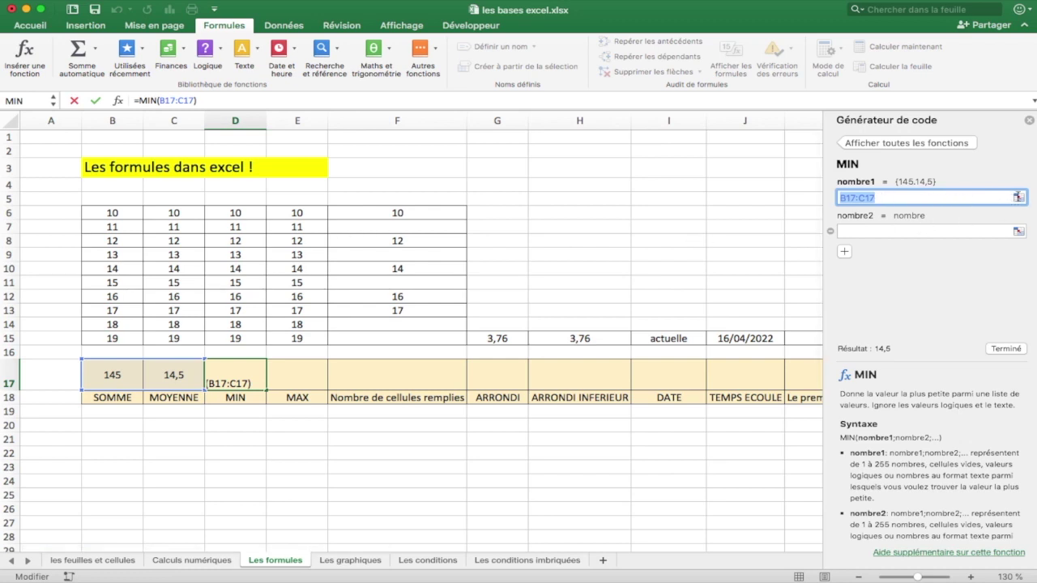
drag(235, 213, 229, 342)
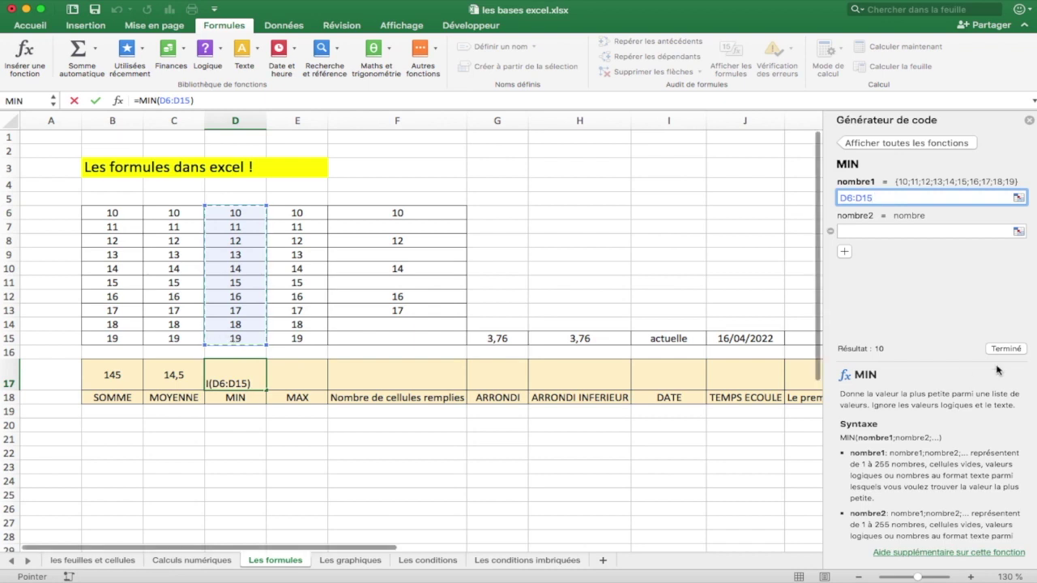
key(Return)
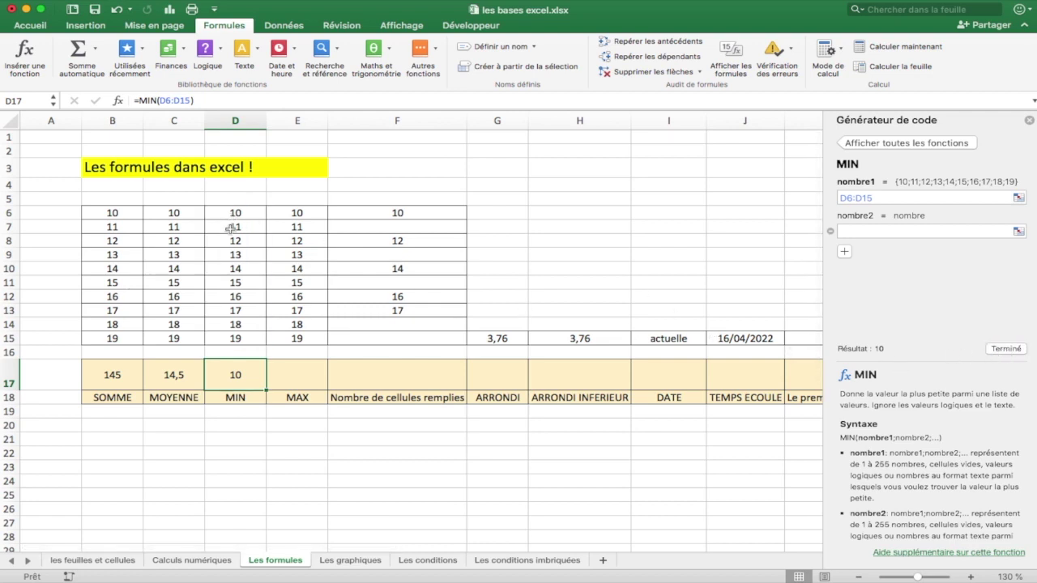
- Replace the value in cell D6 with 2 to test the MIN formula
click(233, 215)
key(Delete)
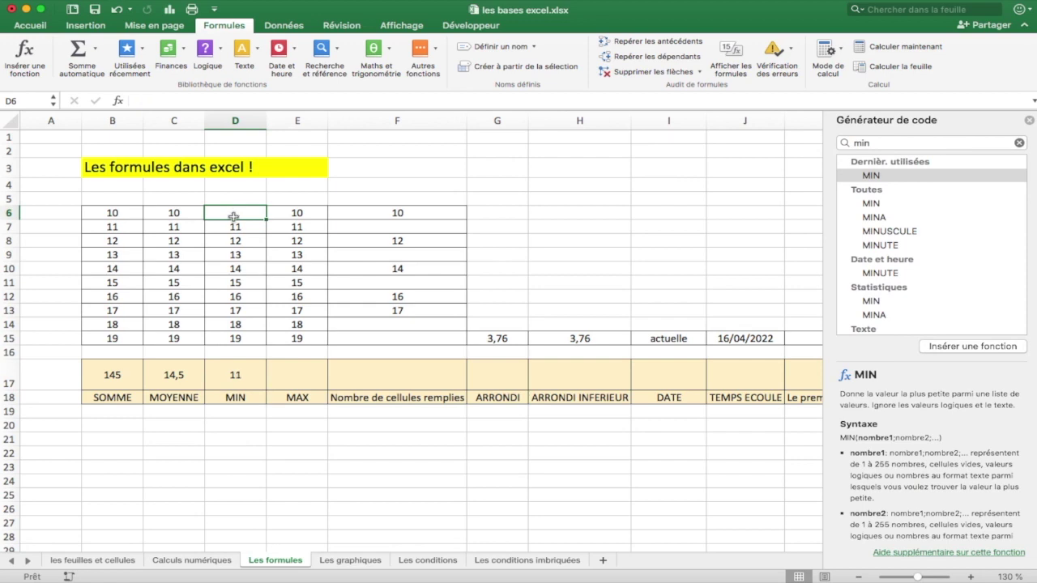
text(2)
key(Return)
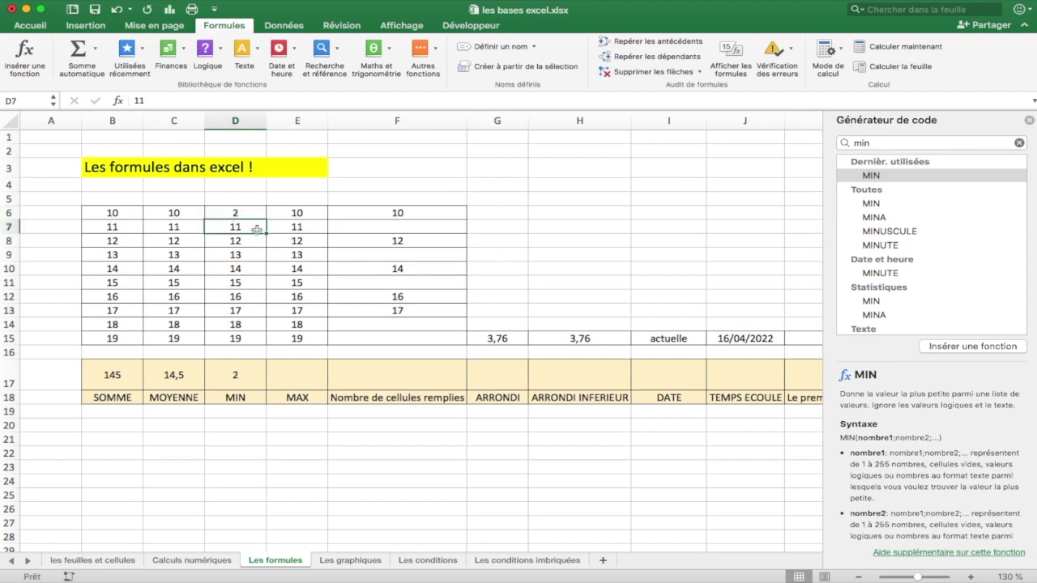
- Find the maximum of E6:E15 in cell E17 by searching for and inserting the MAX function, and select cell F17
click(292, 377)
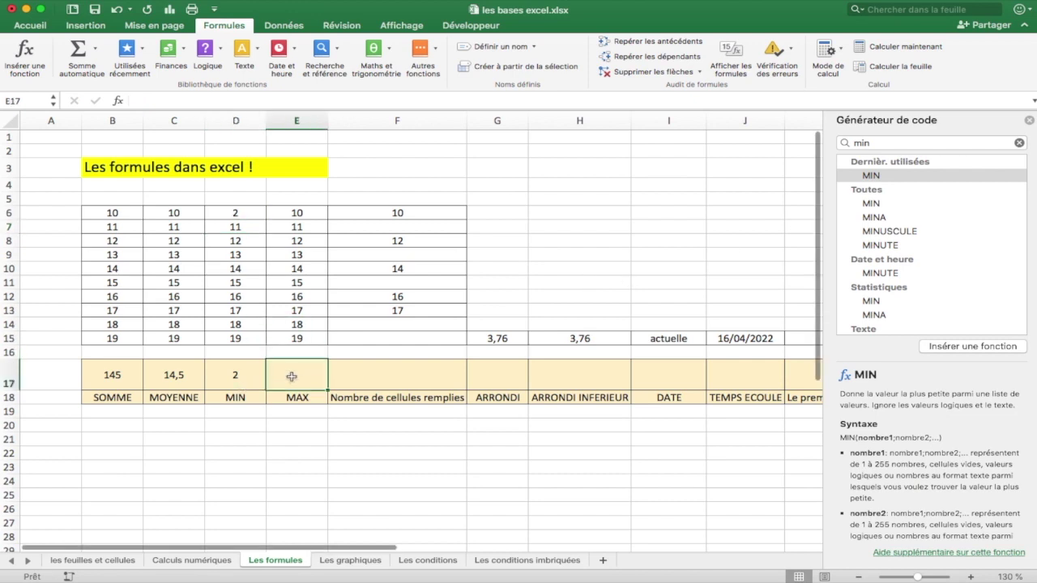
click(887, 144)
key(BackSpace)
key(BackSpace)
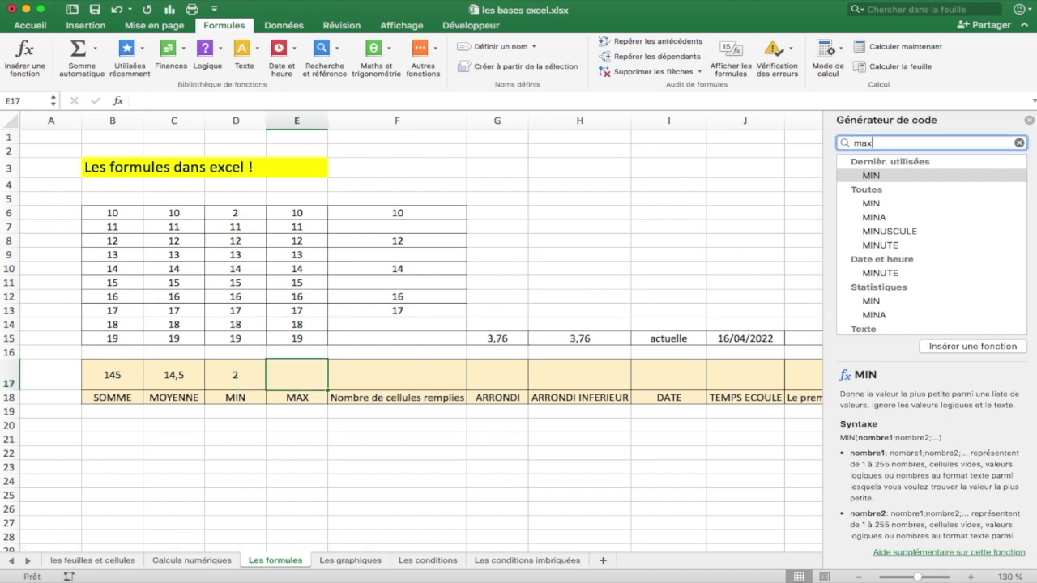
key(Return)
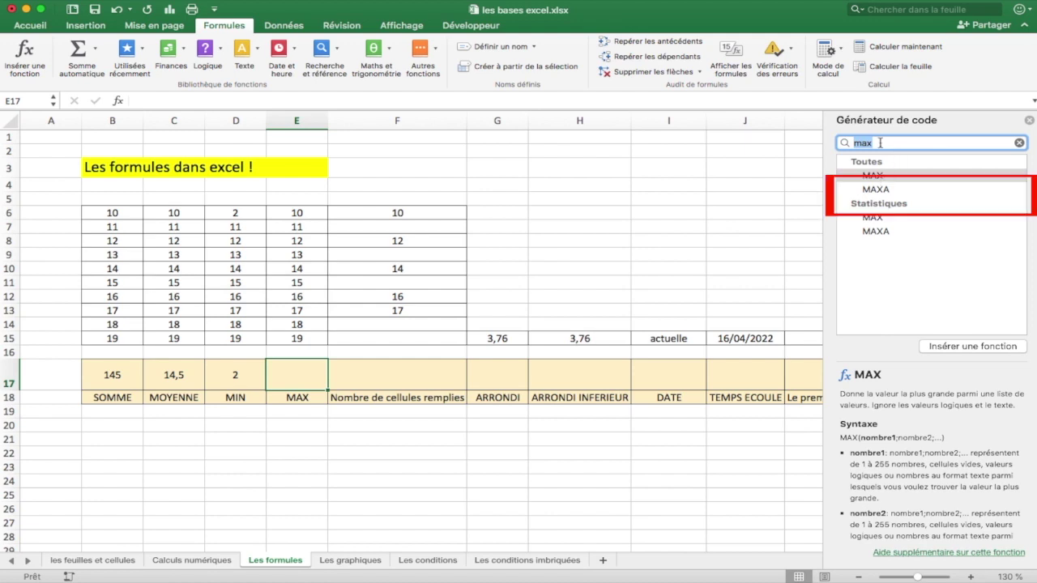
double_click(874, 175)
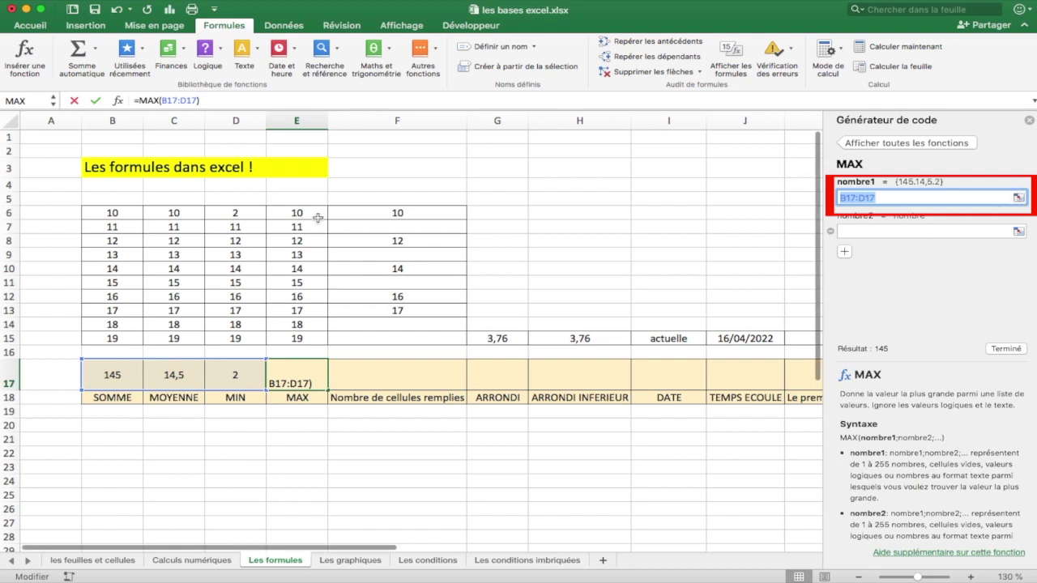
drag(297, 213, 298, 341)
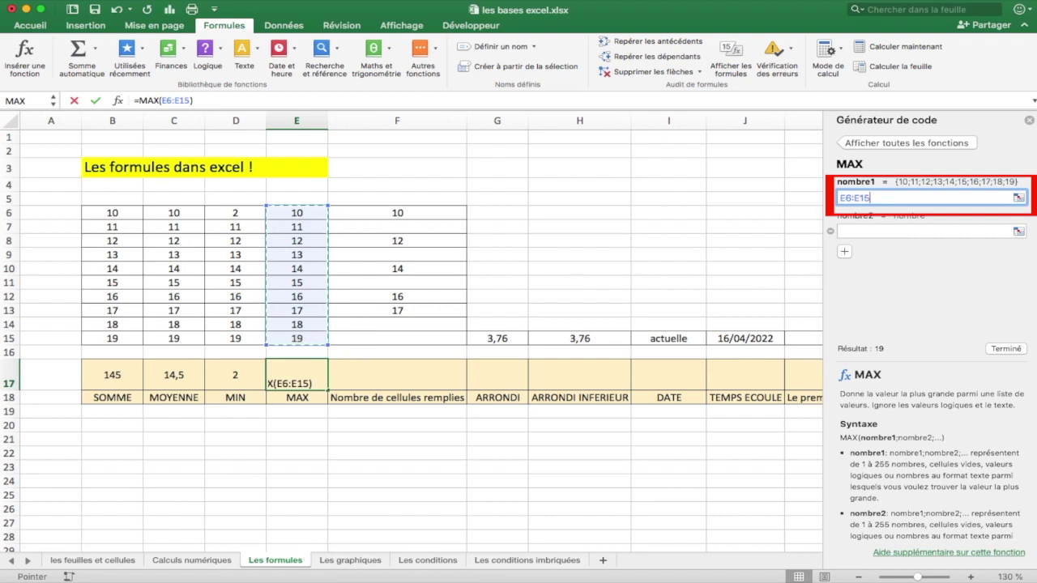
click(1005, 349)
click(393, 373)
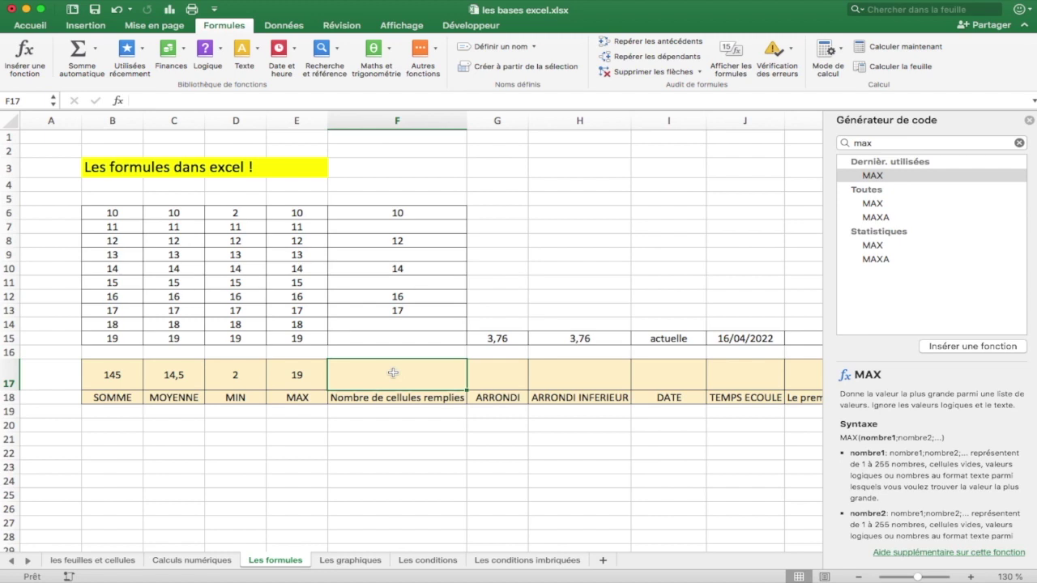
click(914, 144)
text(no)
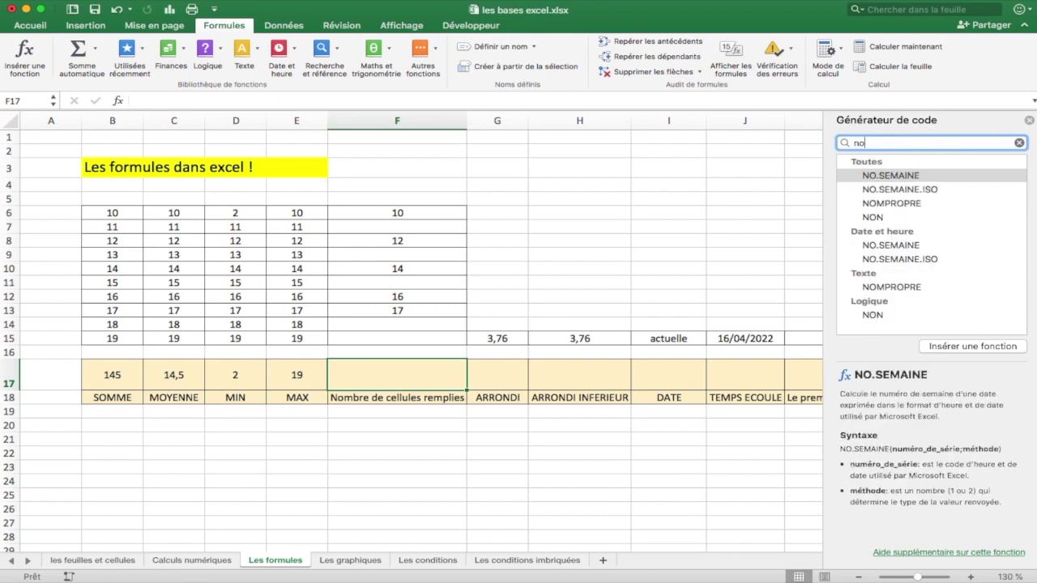
text(mbre vide)
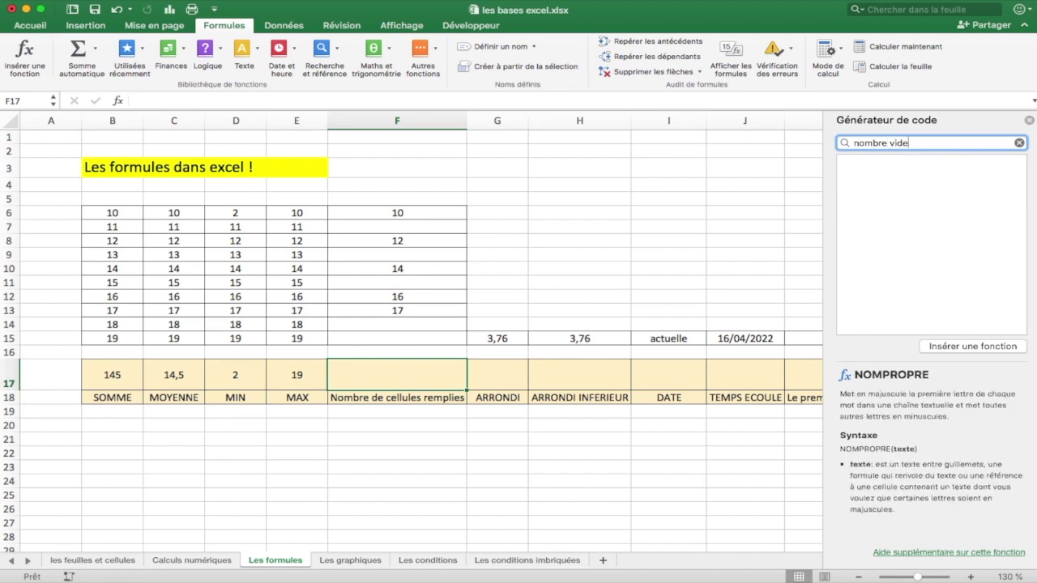
key(Return)
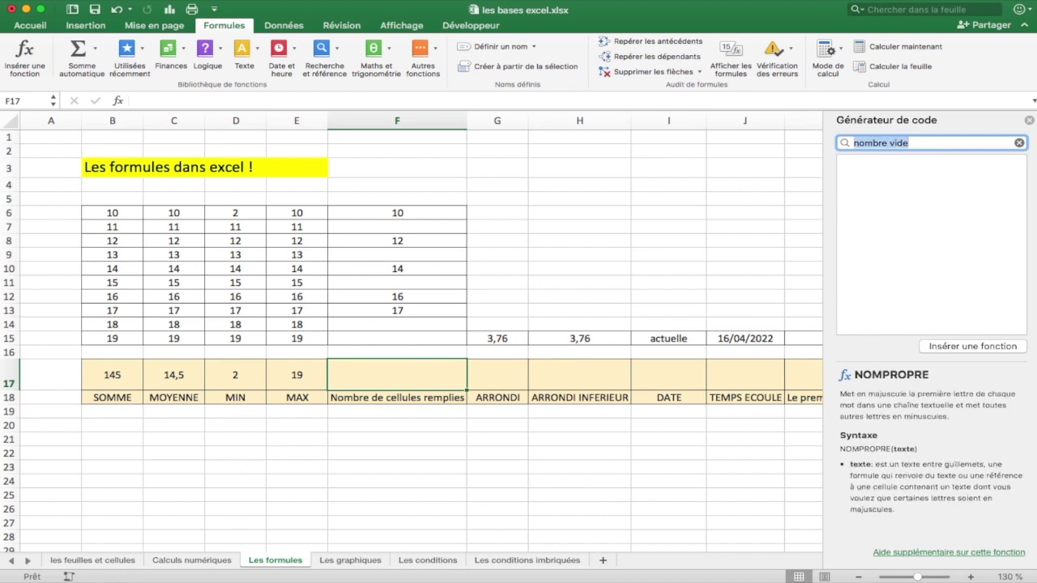
key(BackSpace)
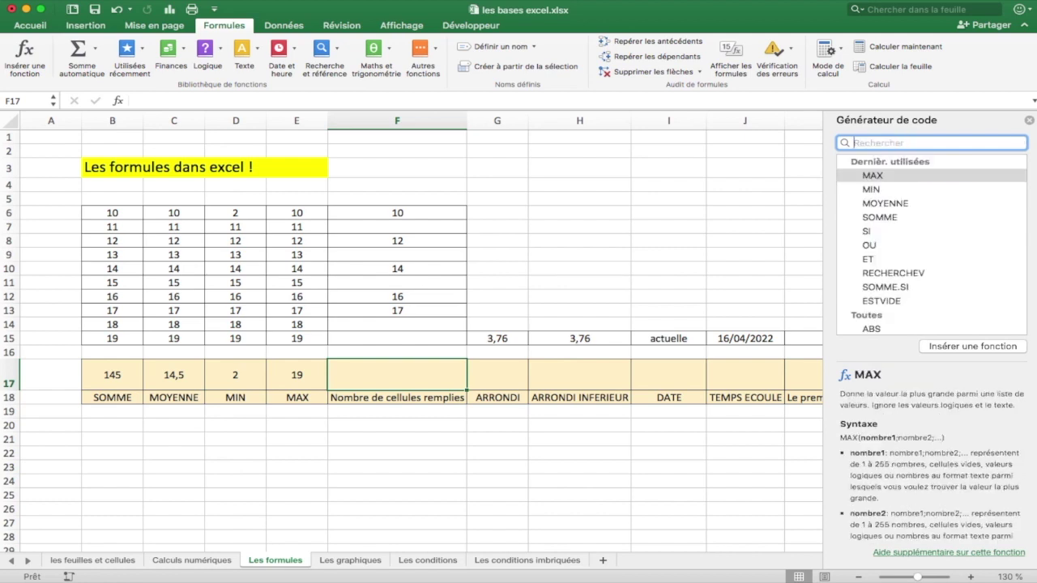
- Search the functions for nb and insert NB.VIDE in cell F17 to count the empty cells of F6:F15
text(n)
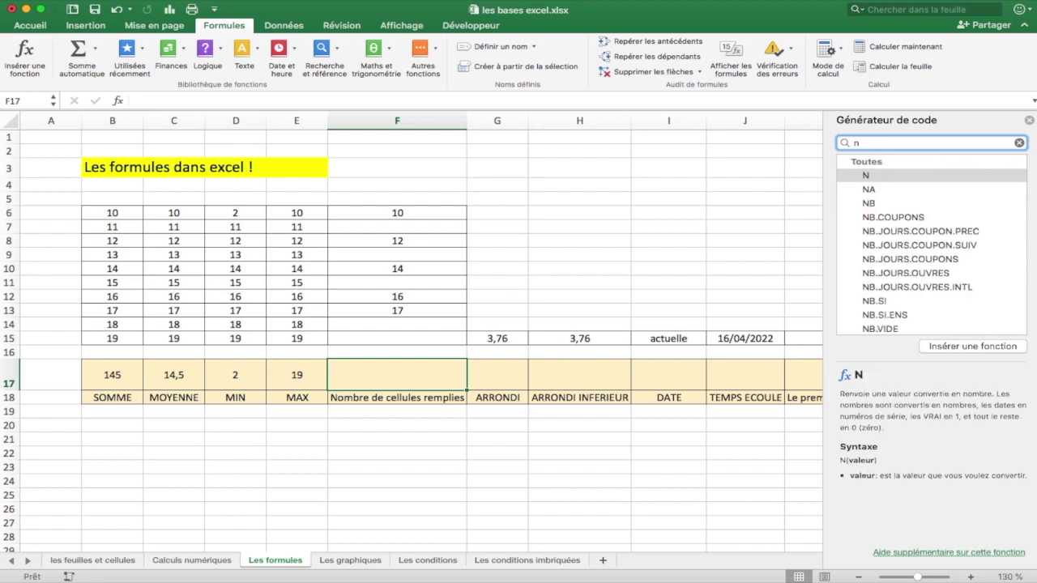
text(b vi)
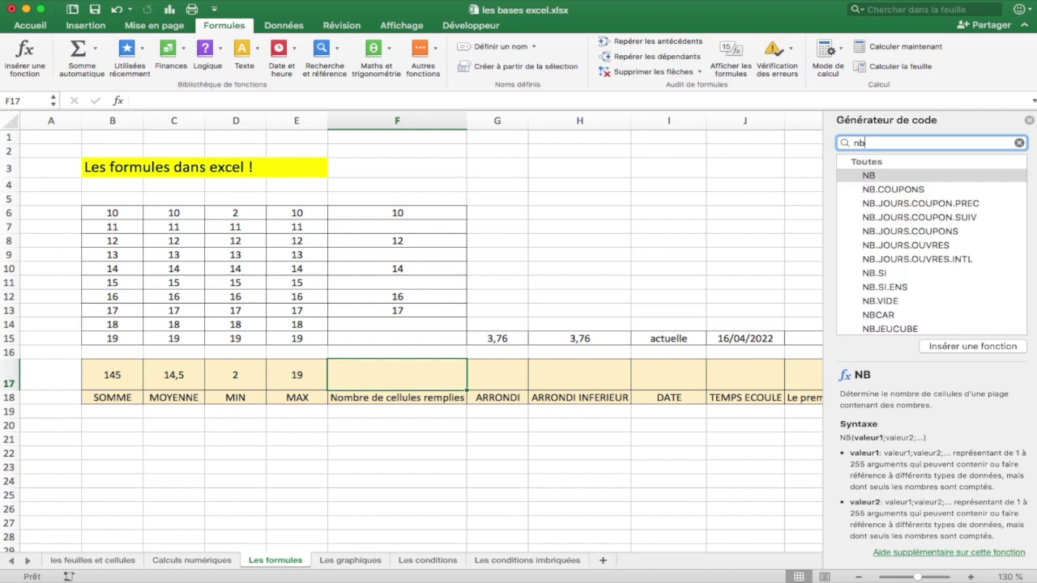
double_click(883, 305)
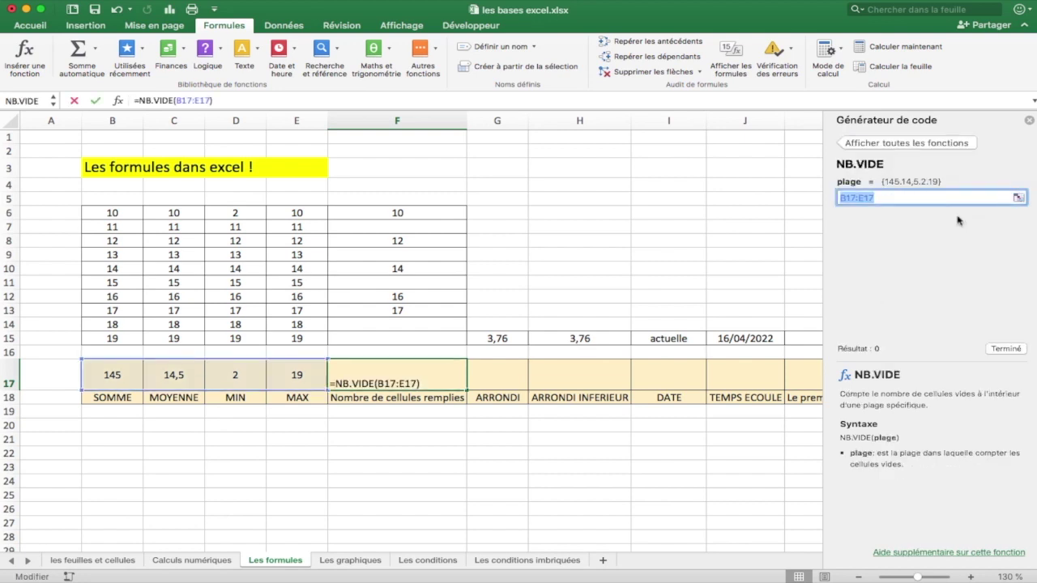
drag(431, 214, 417, 346)
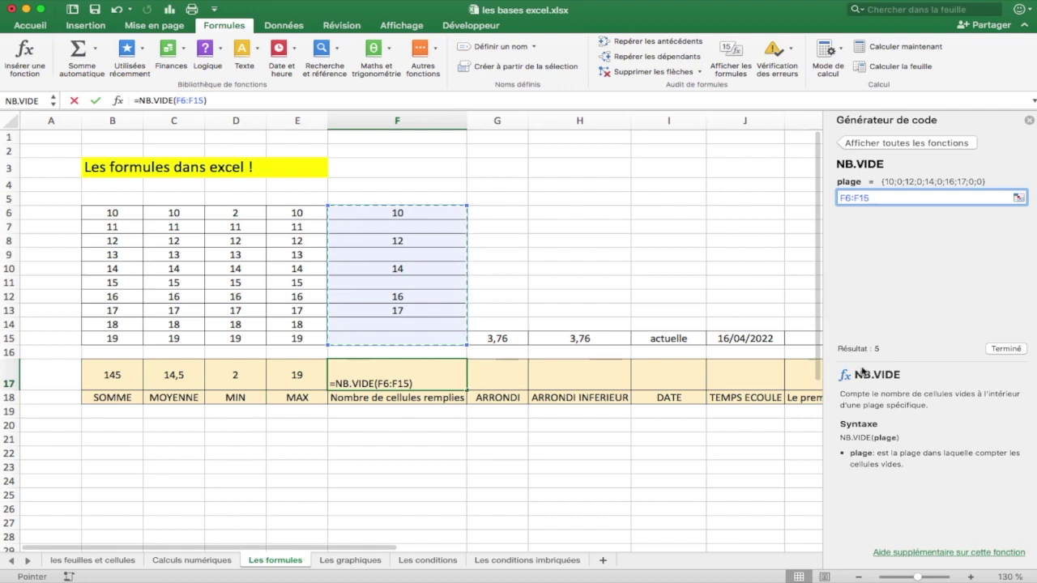
click(1006, 349)
- Clear cell F13 to test the empty-cell count, and enter 17 in it again
click(379, 309)
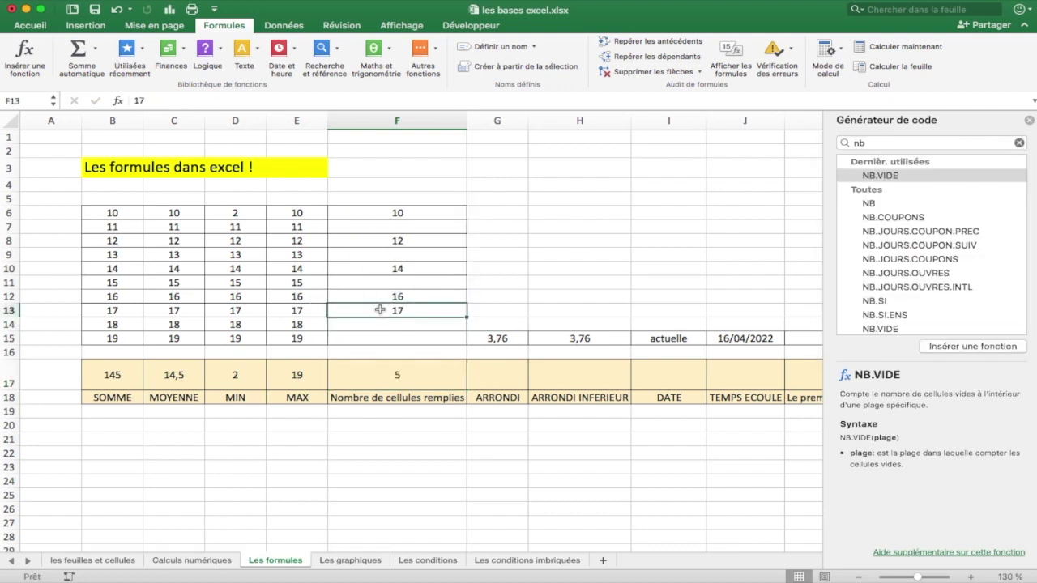
key(Delete)
text(17)
key(Return)
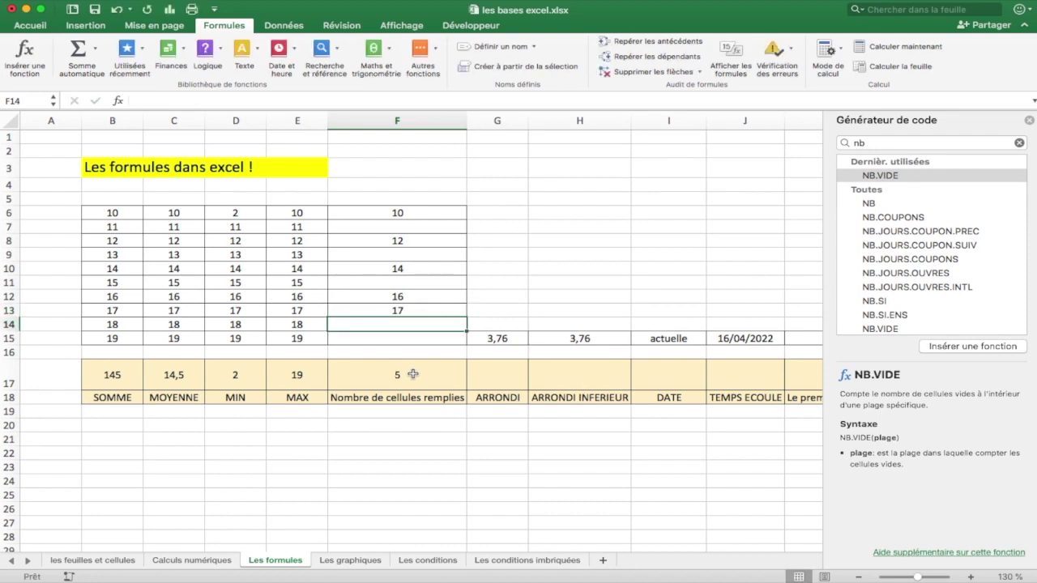
- Search the functions for arrondi and insert the ARRONDI function in cell G17
click(499, 377)
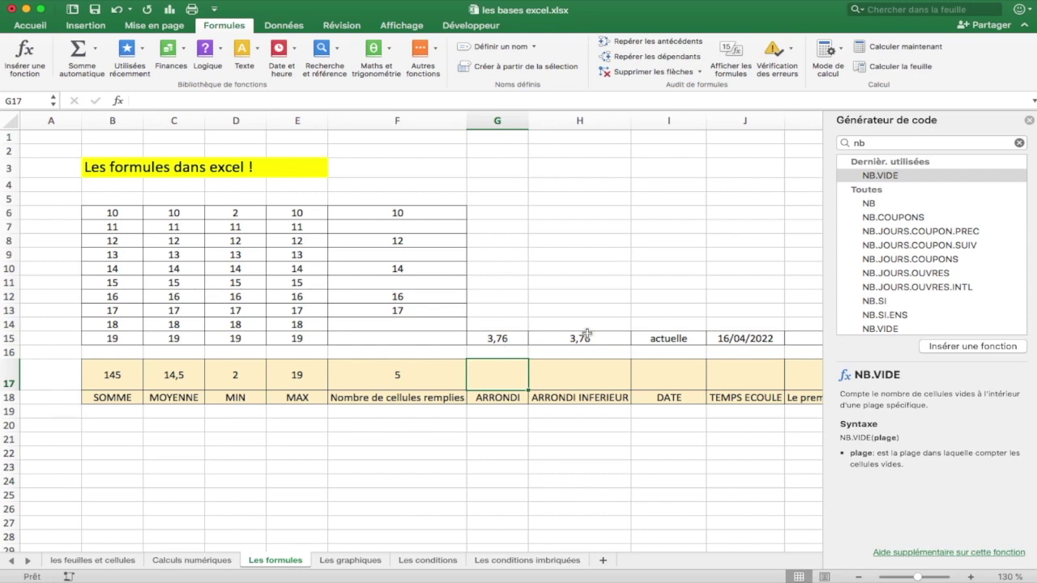
click(857, 143)
text(a)
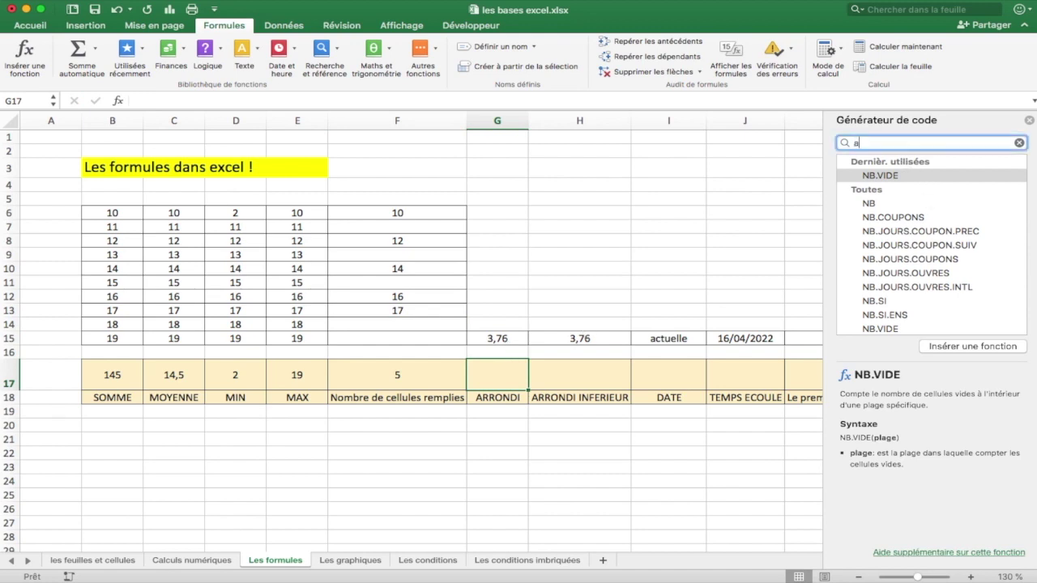
text(rrondi)
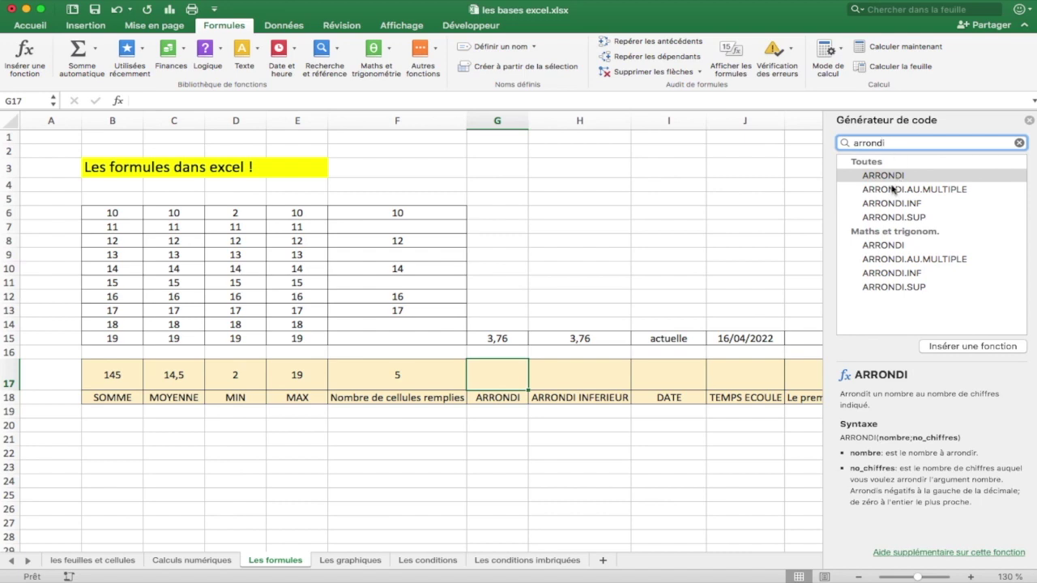
double_click(890, 176)
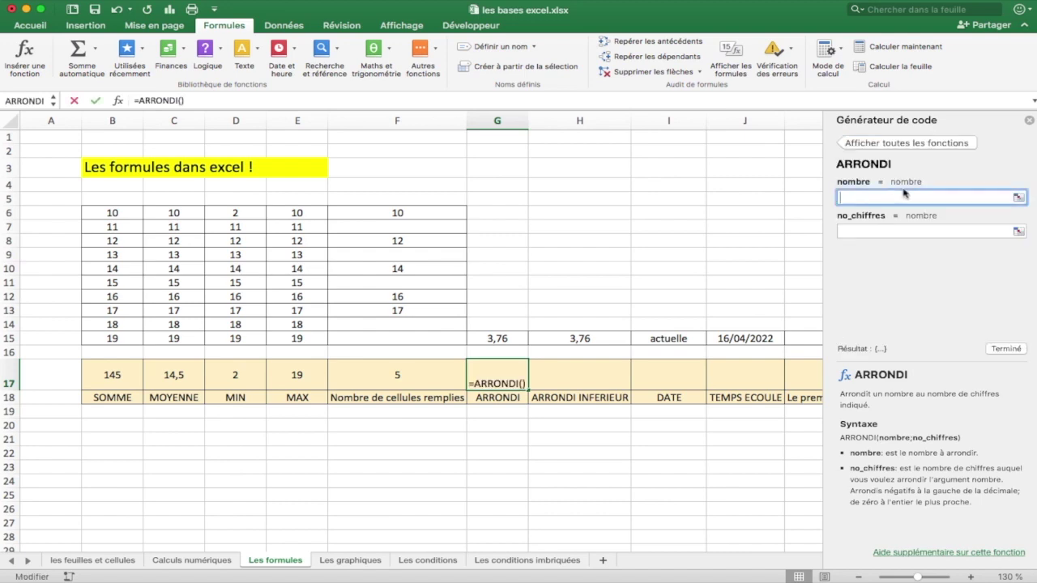
- Complete the ARRONDI function with G15 as the number and 1 as the number of digits
click(498, 334)
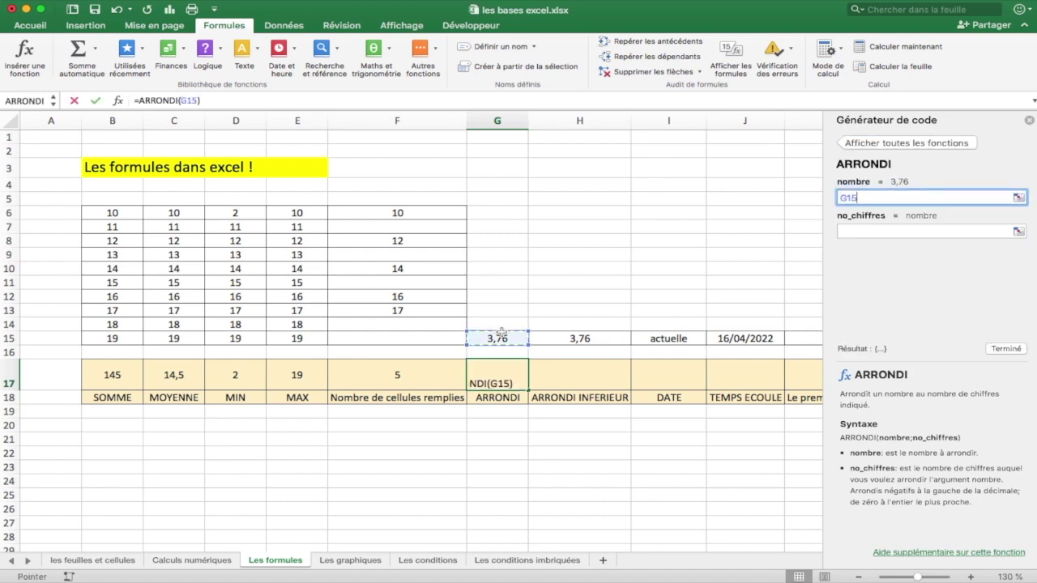
click(1003, 350)
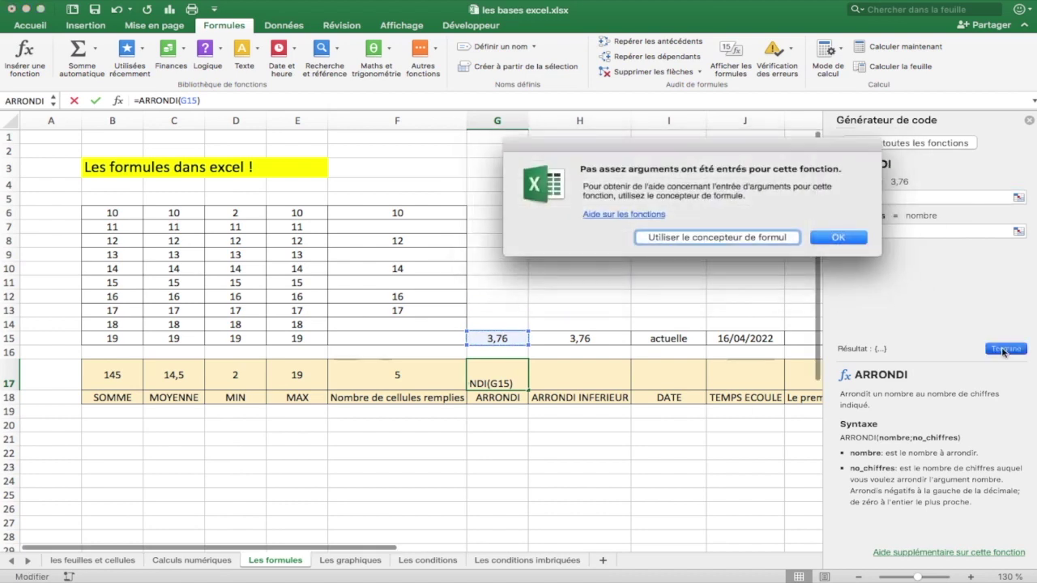
click(831, 240)
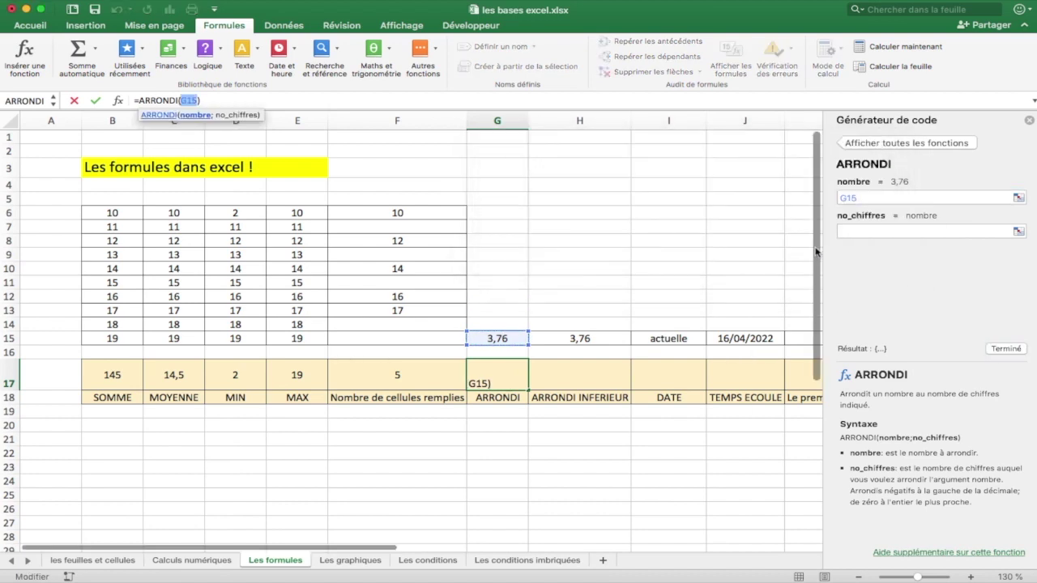
click(903, 230)
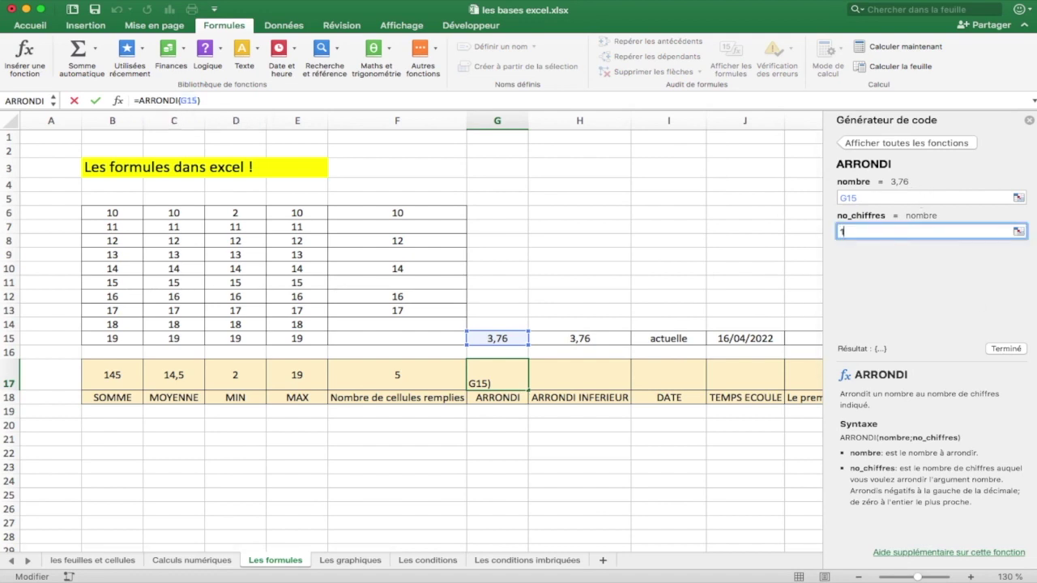
text(1)
click(1007, 349)
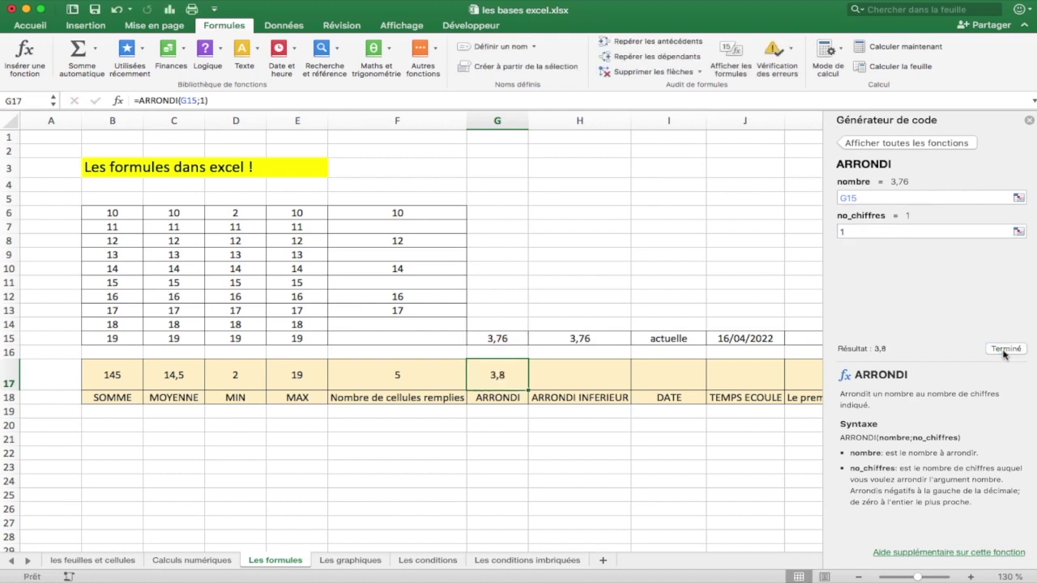
- Insert ARRONDI.INF in cell H17 to round H15 down to 0 digits
click(582, 386)
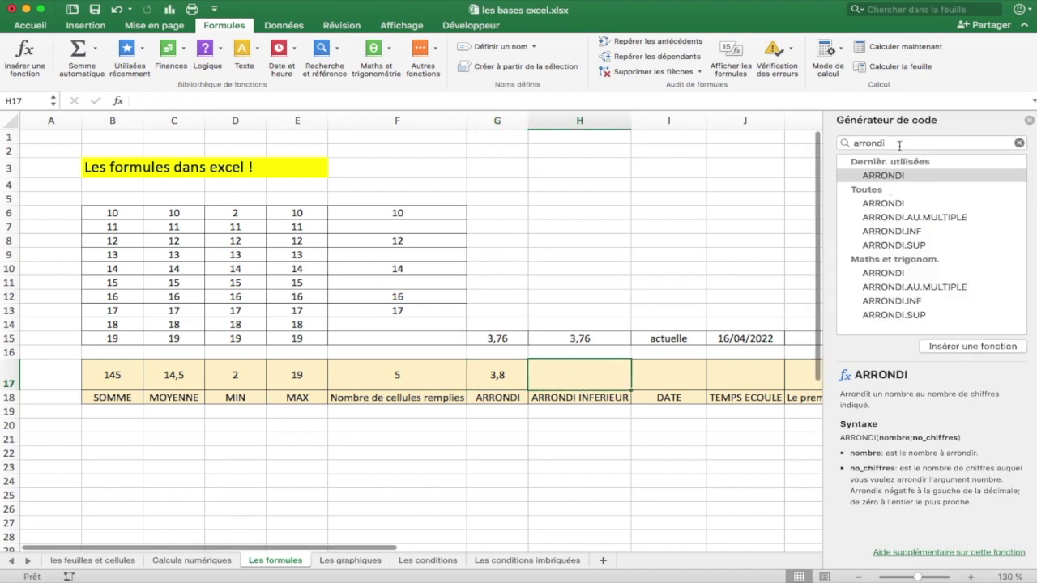
click(891, 232)
double_click(893, 259)
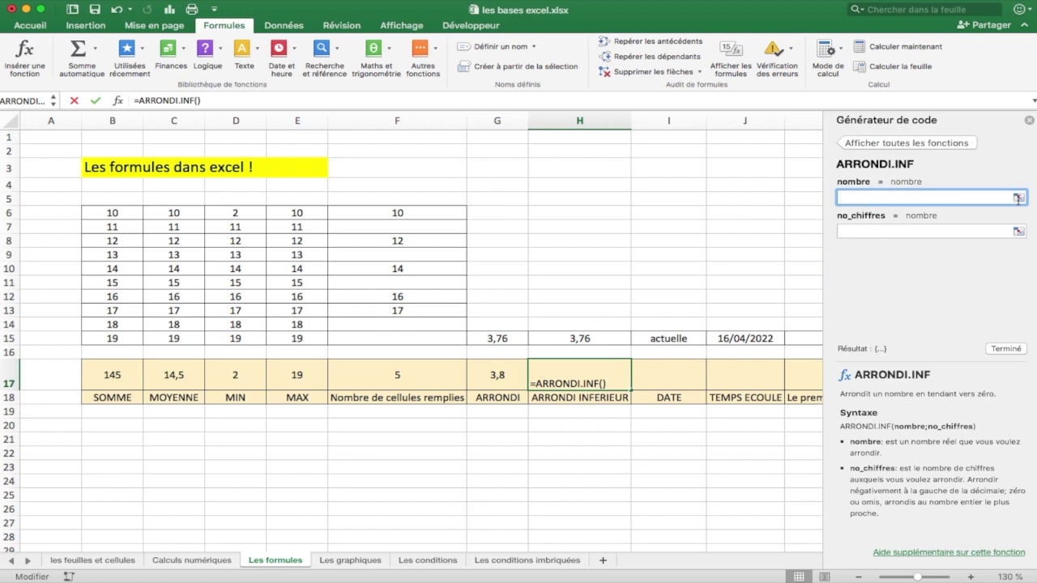
click(1019, 199)
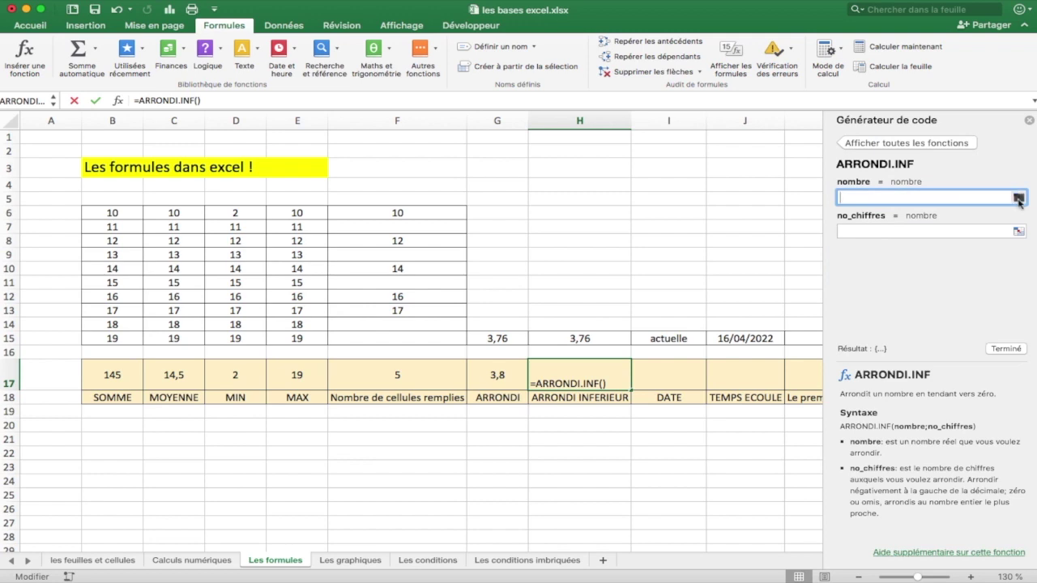
click(598, 340)
click(889, 231)
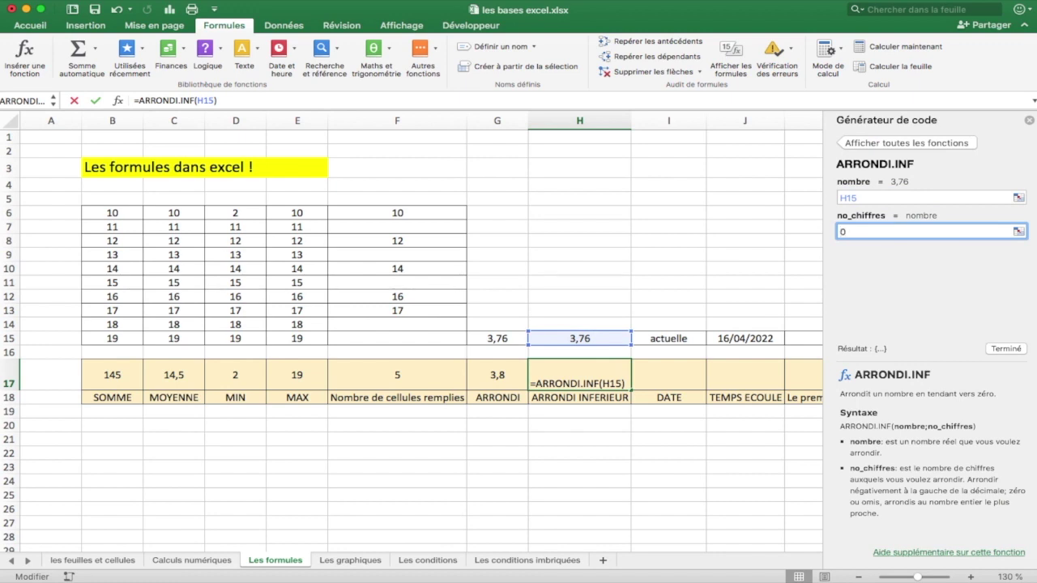
click(1008, 349)
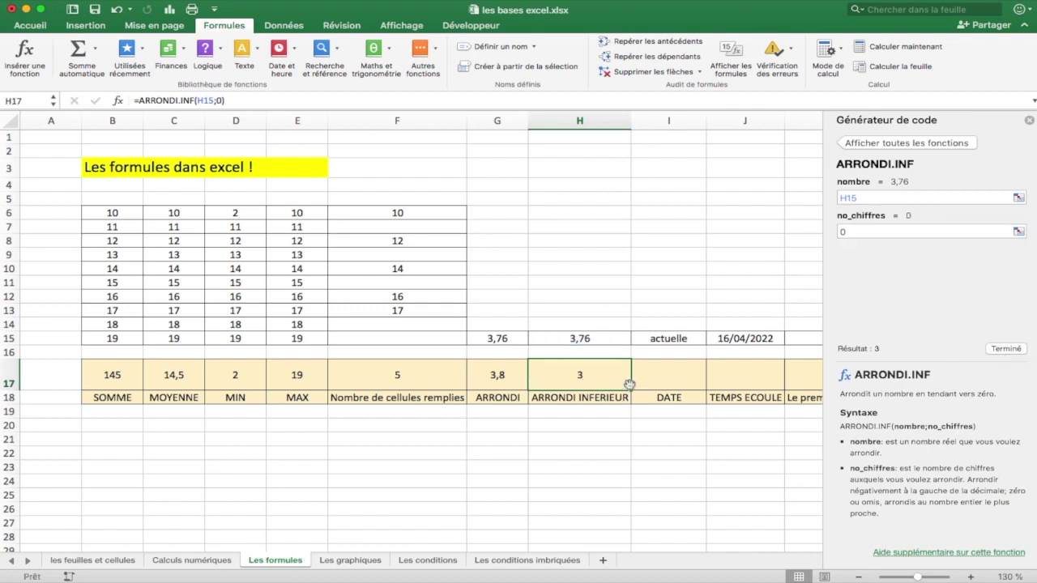
- Search the functions for aujour, insert AUJOURDHUI in cell I17, and close the formula builder
click(682, 371)
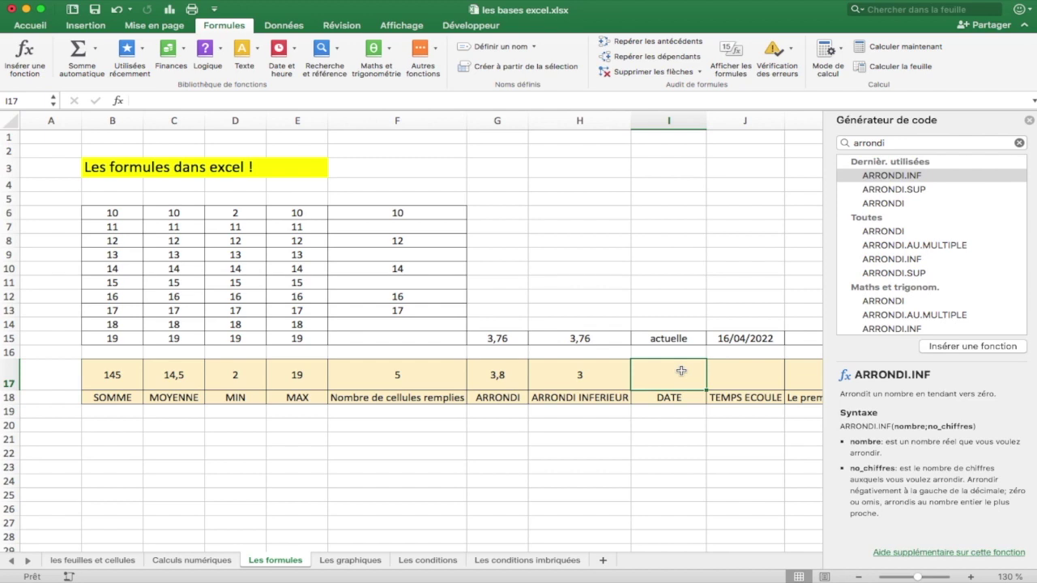
double_click(850, 143)
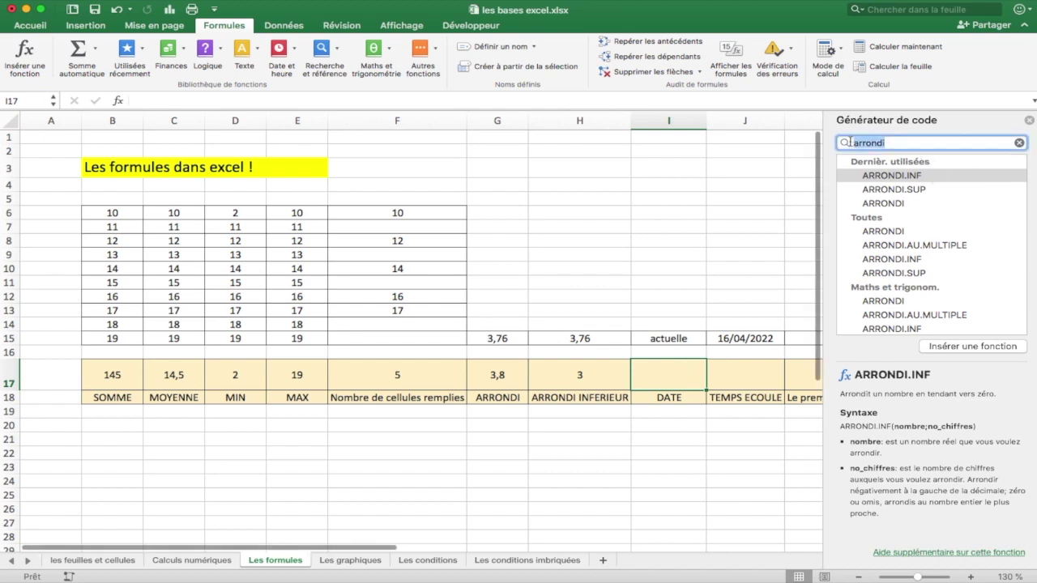
text(aujou)
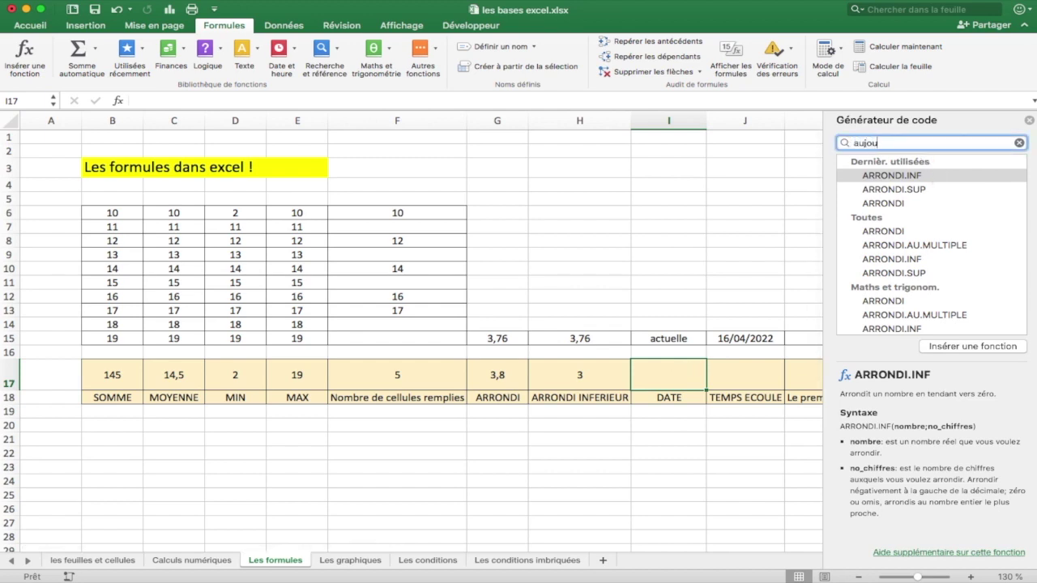
text(r)
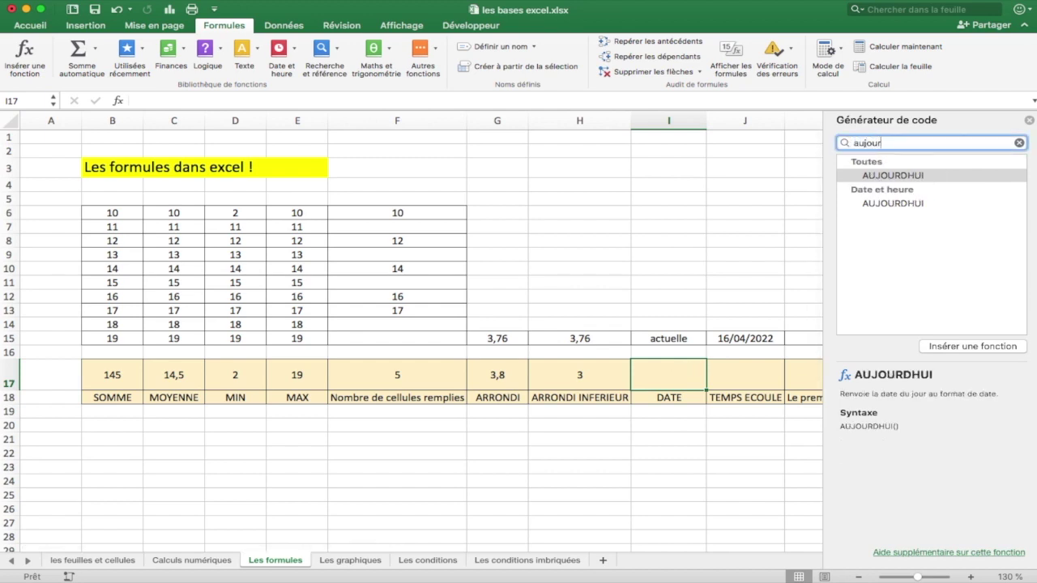
double_click(926, 176)
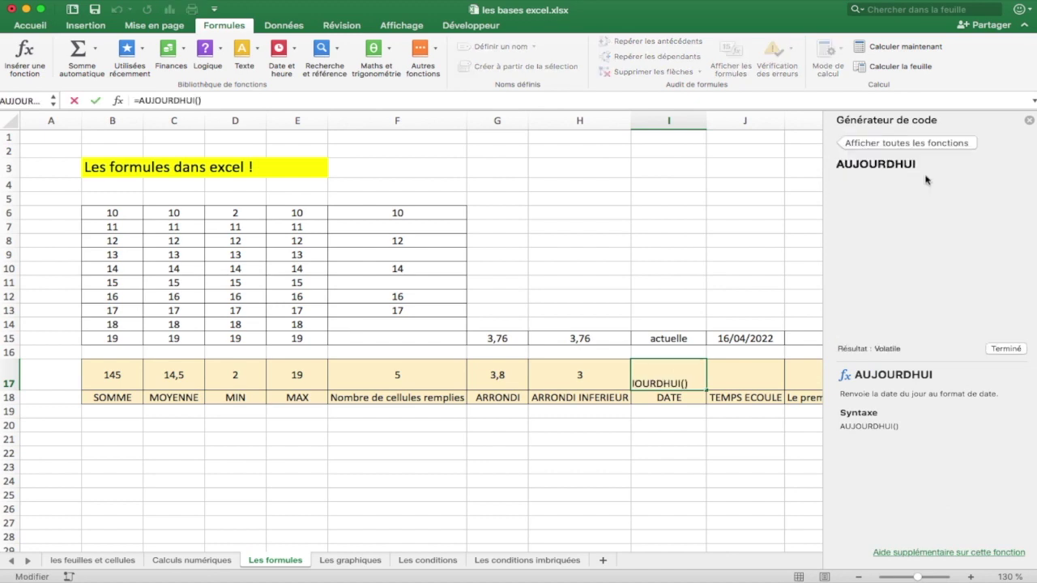
click(1005, 350)
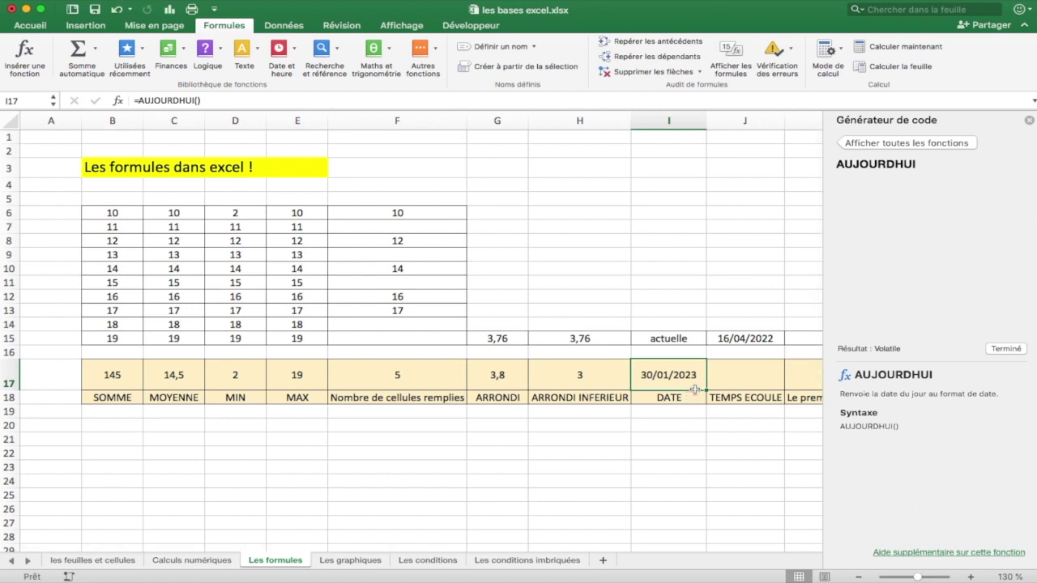
click(1029, 120)
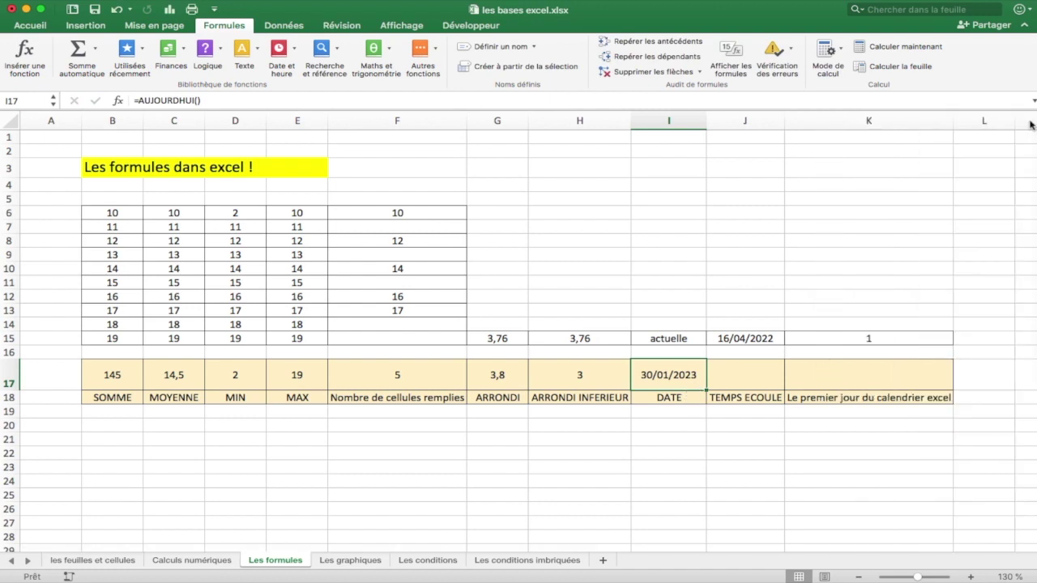
- Calculate the elapsed time in cell J17 with the formula =I17-J15
click(741, 378)
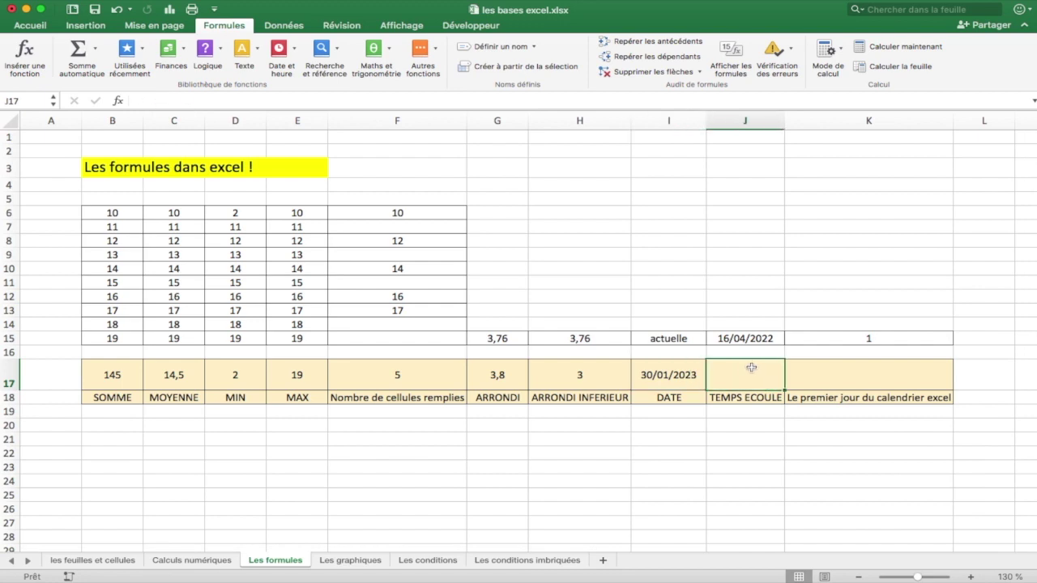
click(681, 381)
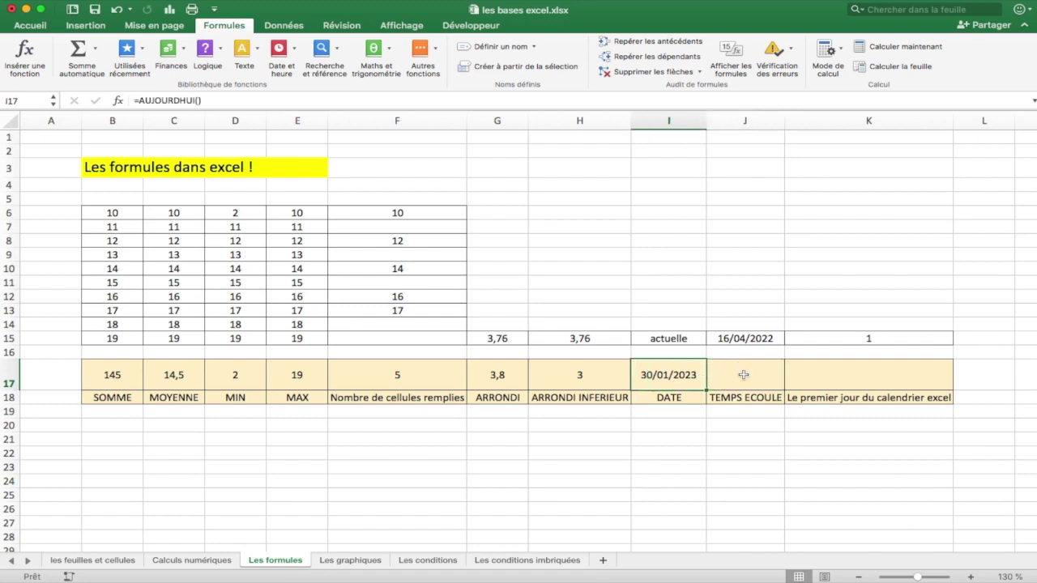
click(732, 338)
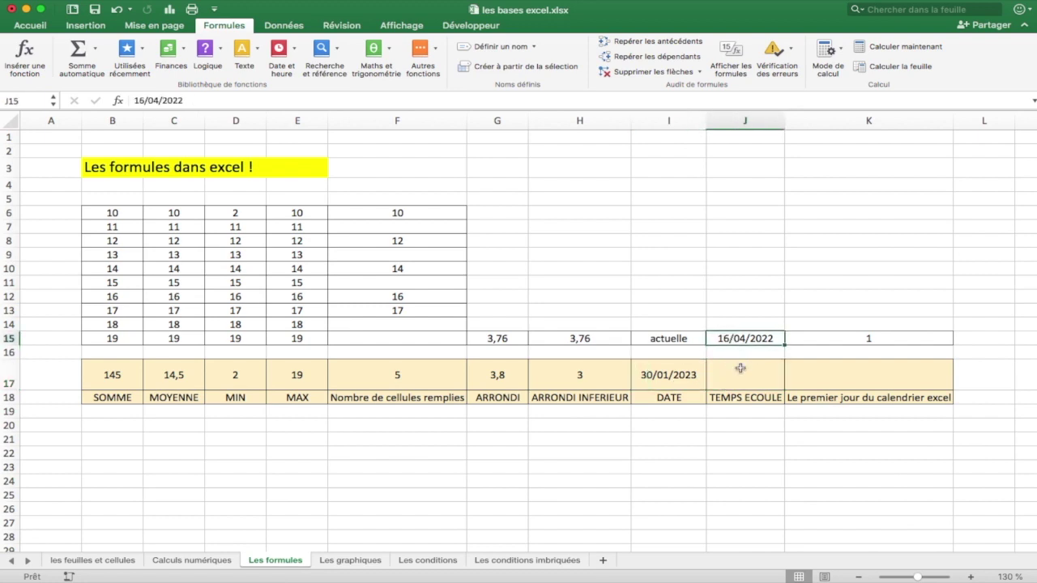
click(741, 372)
text(=)
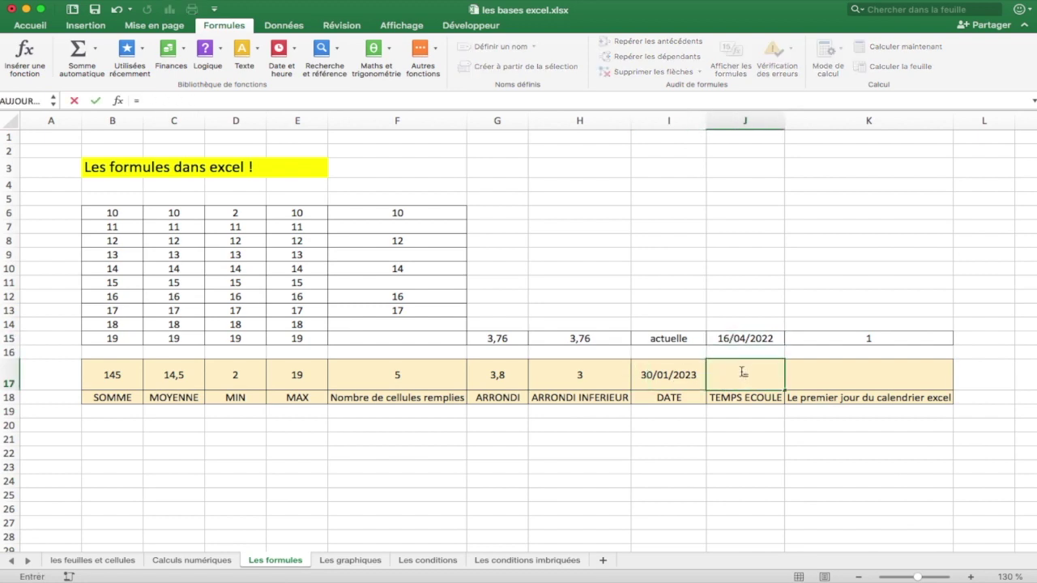
click(679, 373)
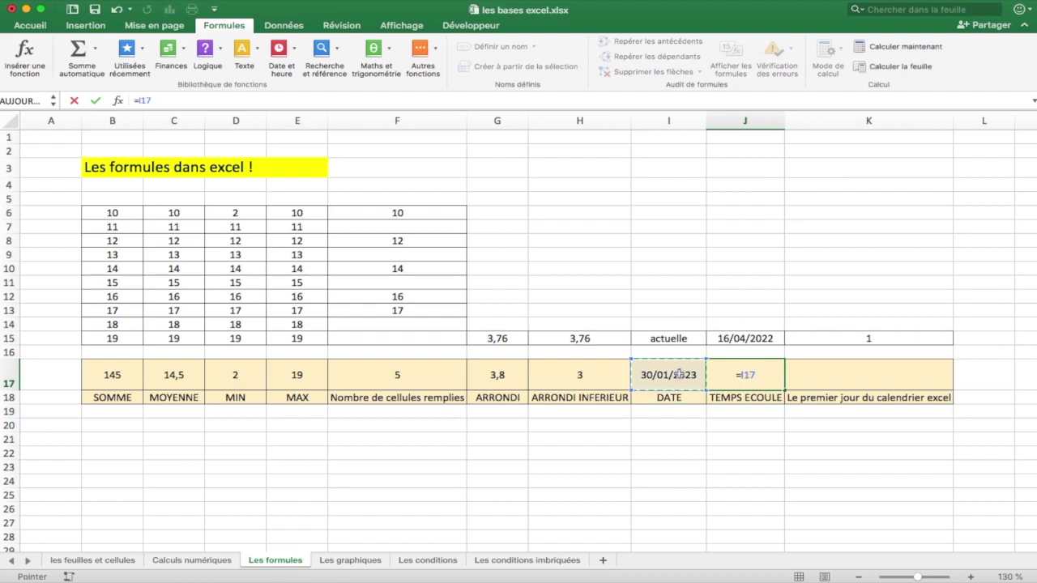
text(-)
click(749, 341)
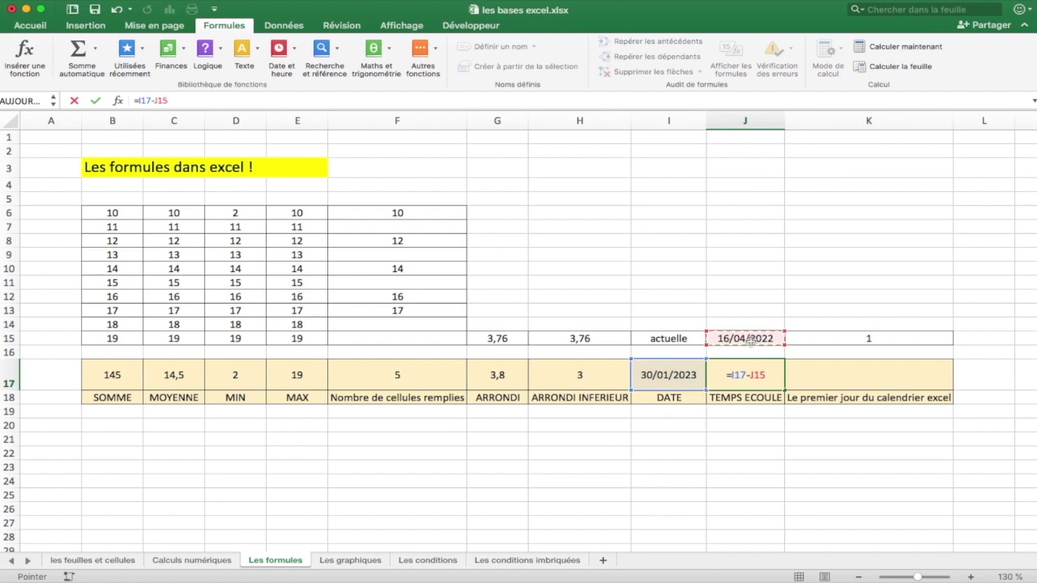
key(Return)
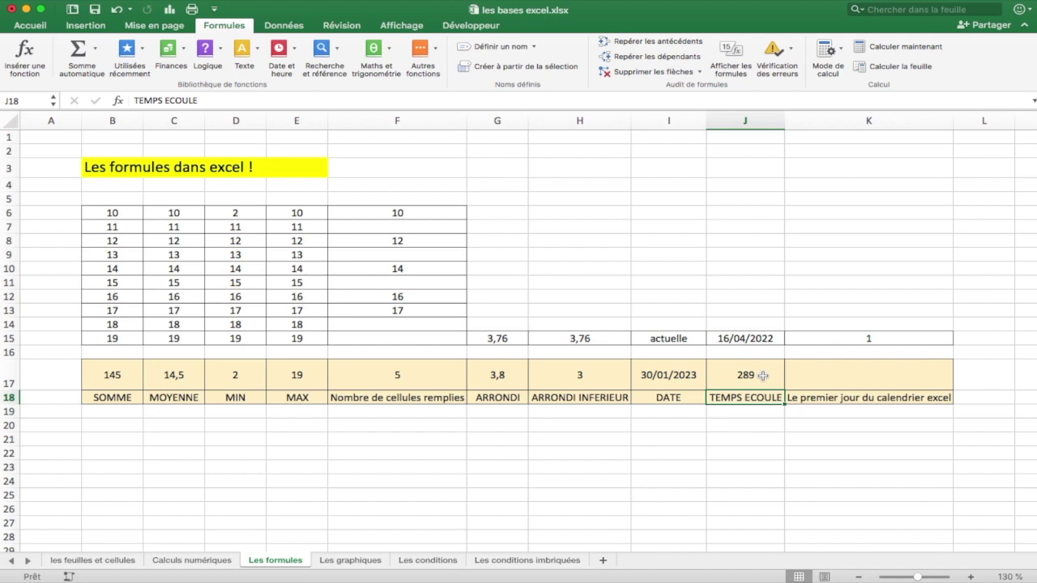
- Enter 1 in cell K17, above the label for the first day of the Excel calendar
click(872, 338)
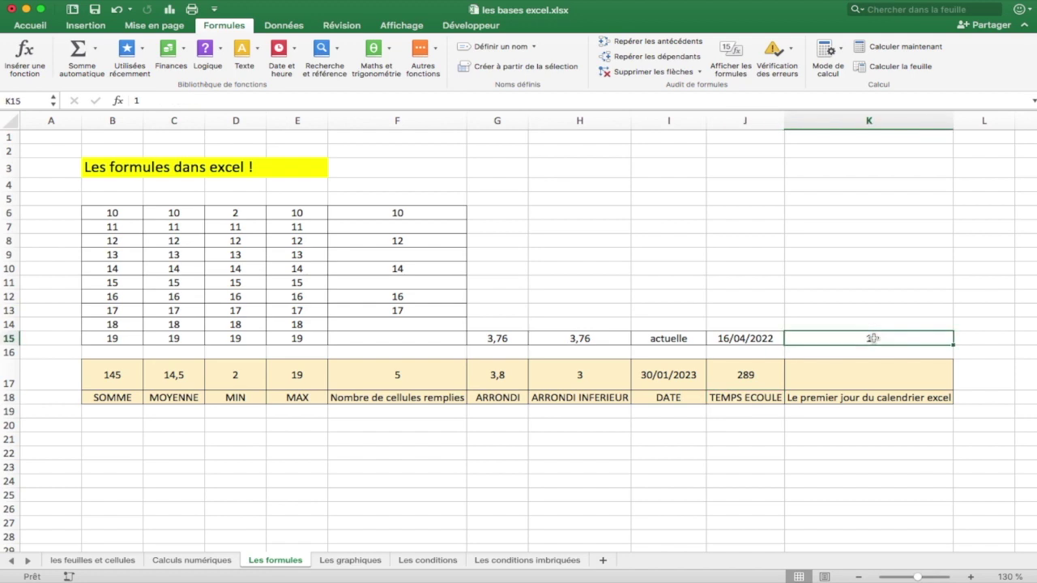
scroll(861, 364, right, 1)
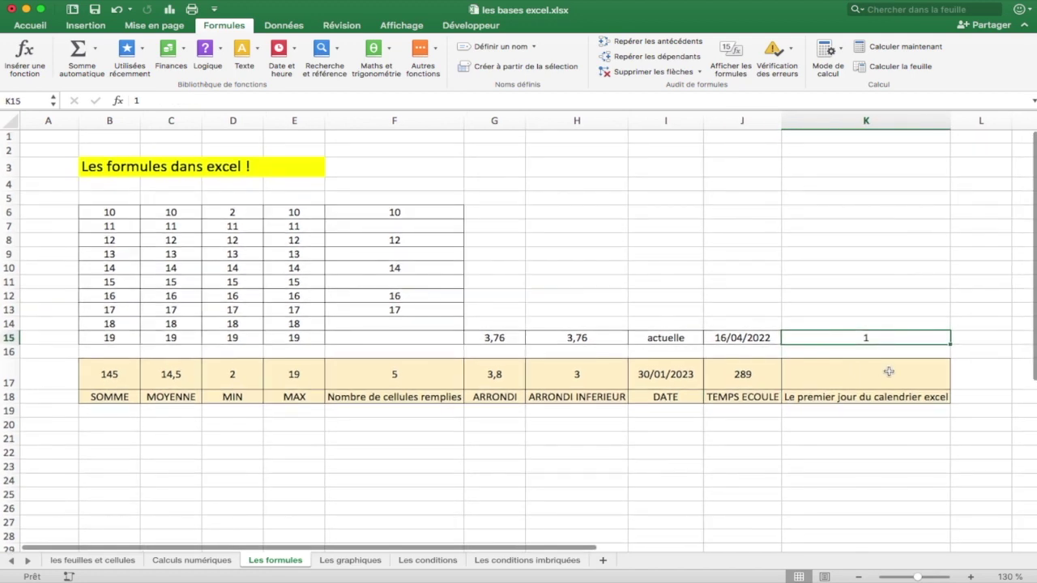
click(888, 371)
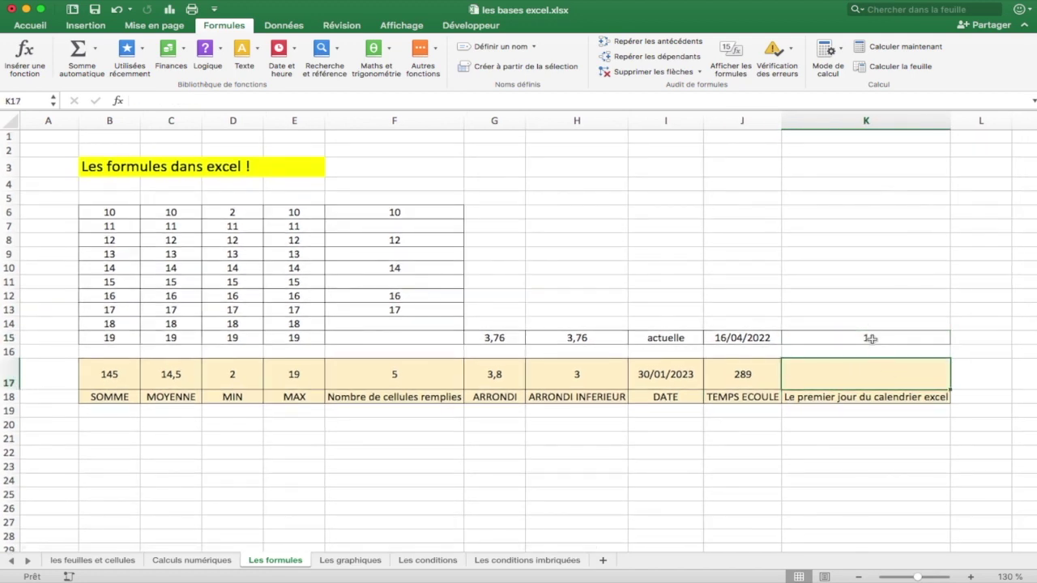
click(868, 338)
click(869, 369)
text(1)
click(866, 297)
click(867, 375)
- Apply the short date format (Date courte) to cell K17
click(29, 27)
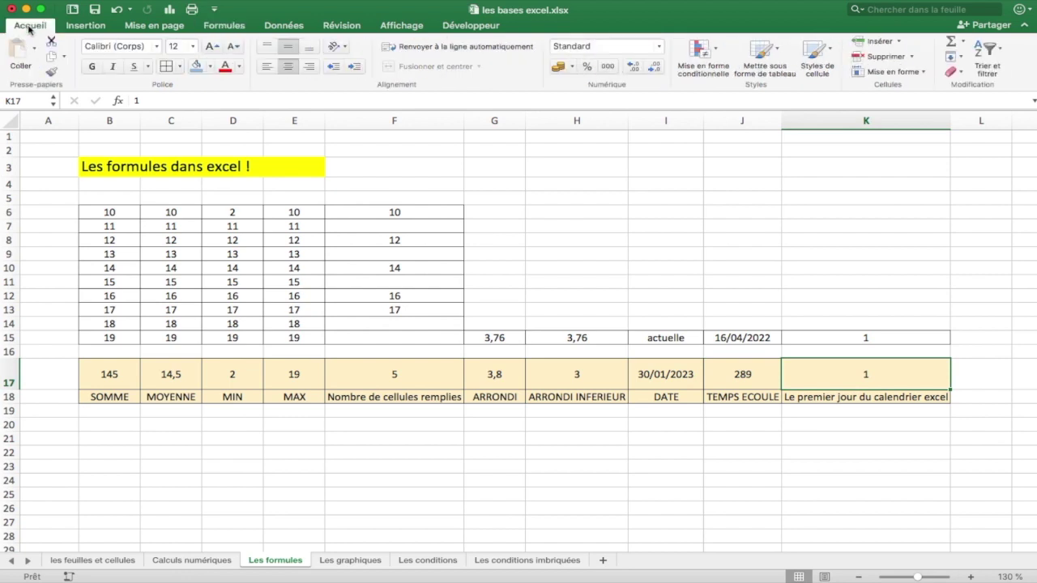
click(659, 47)
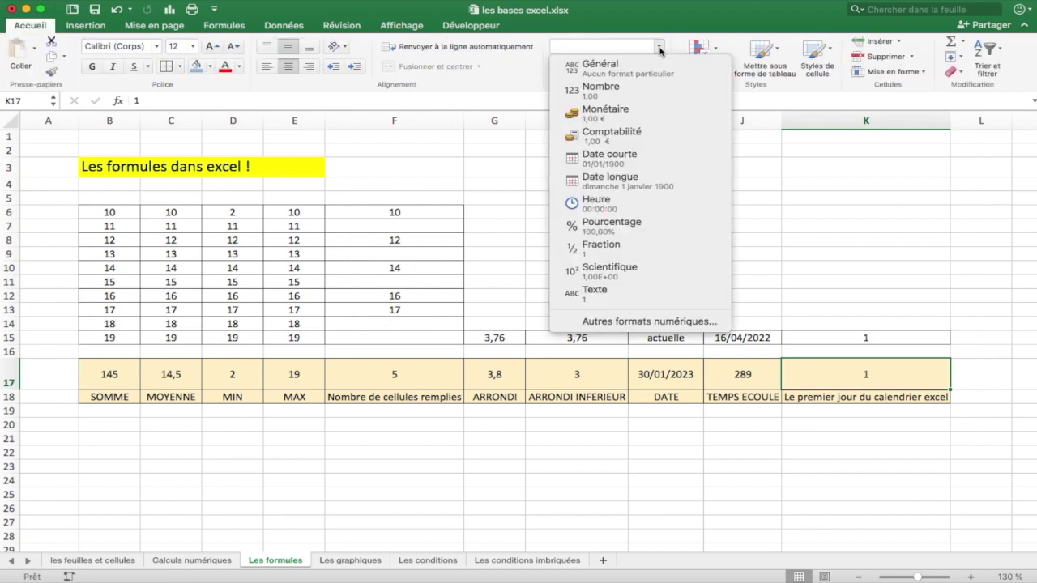
click(653, 160)
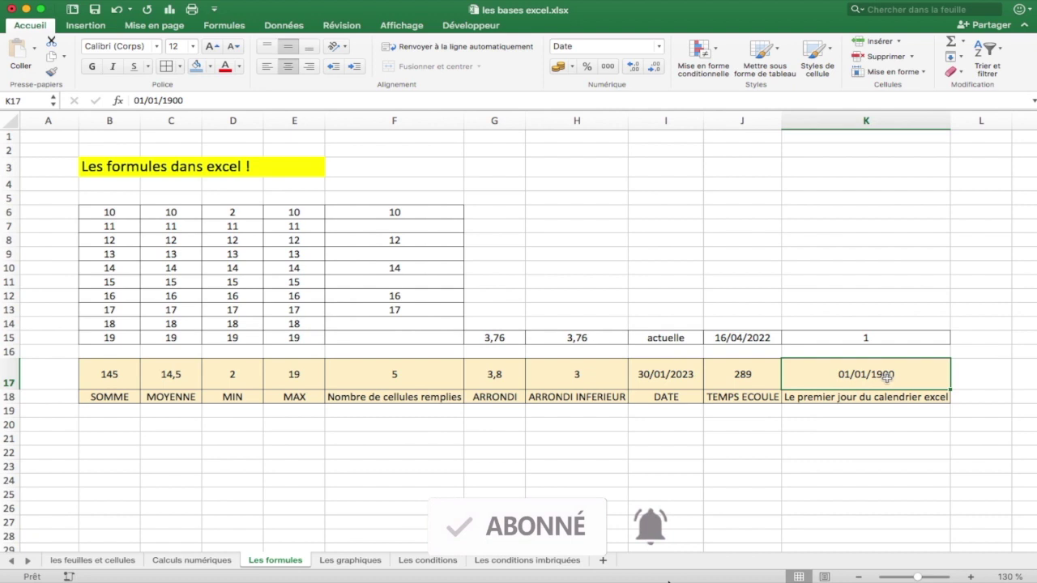
- On the Les graphiques sheet, insert an empty clustered column chart (Histogramme groupé)
click(350, 561)
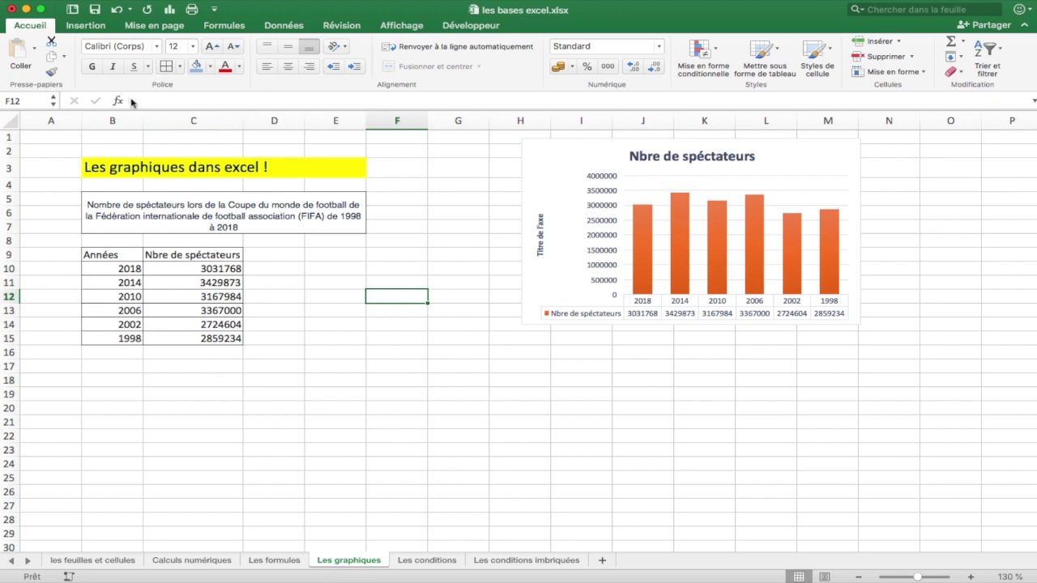
click(94, 28)
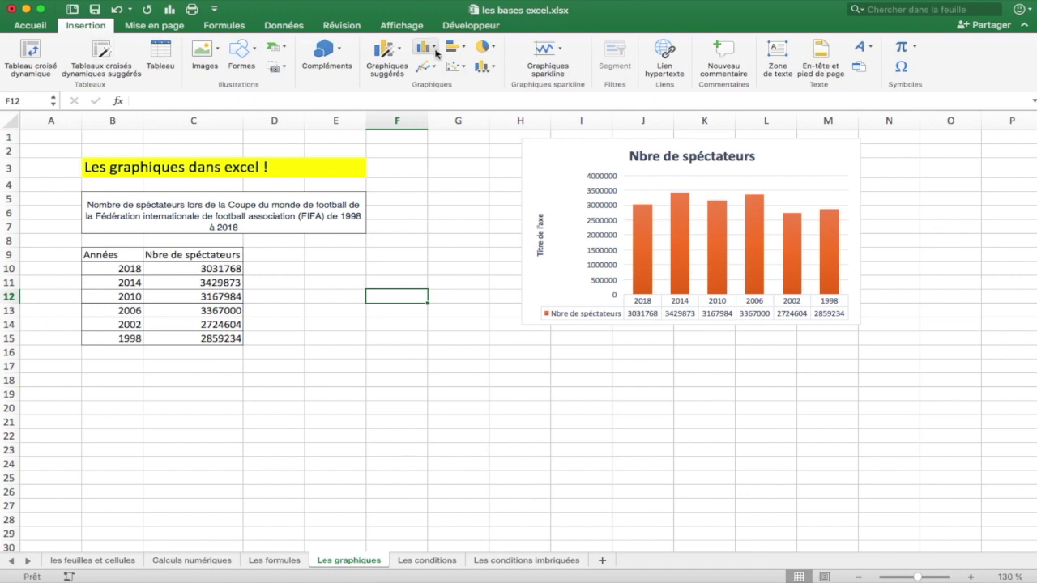
click(403, 54)
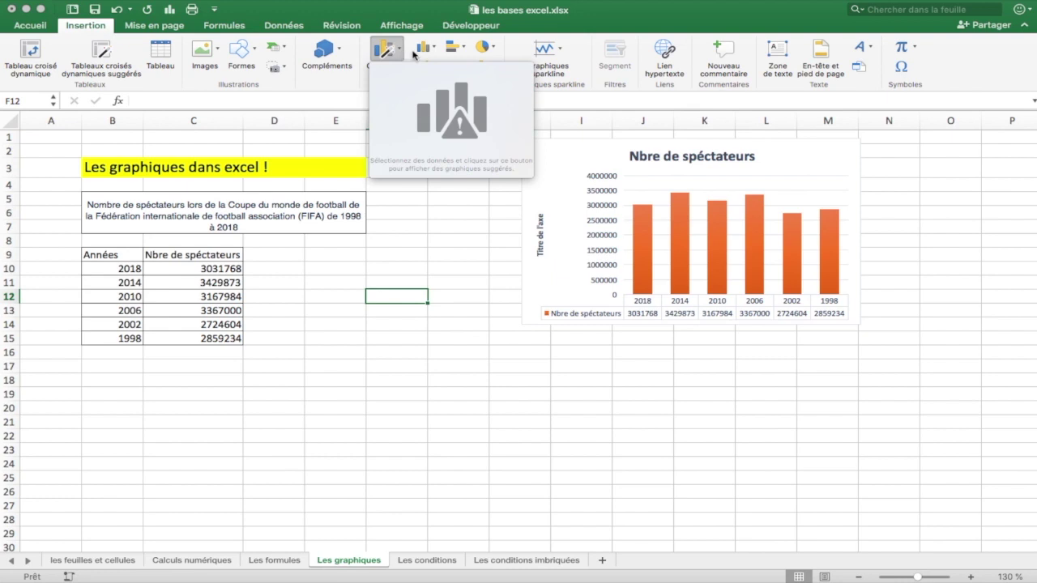
click(432, 50)
click(432, 51)
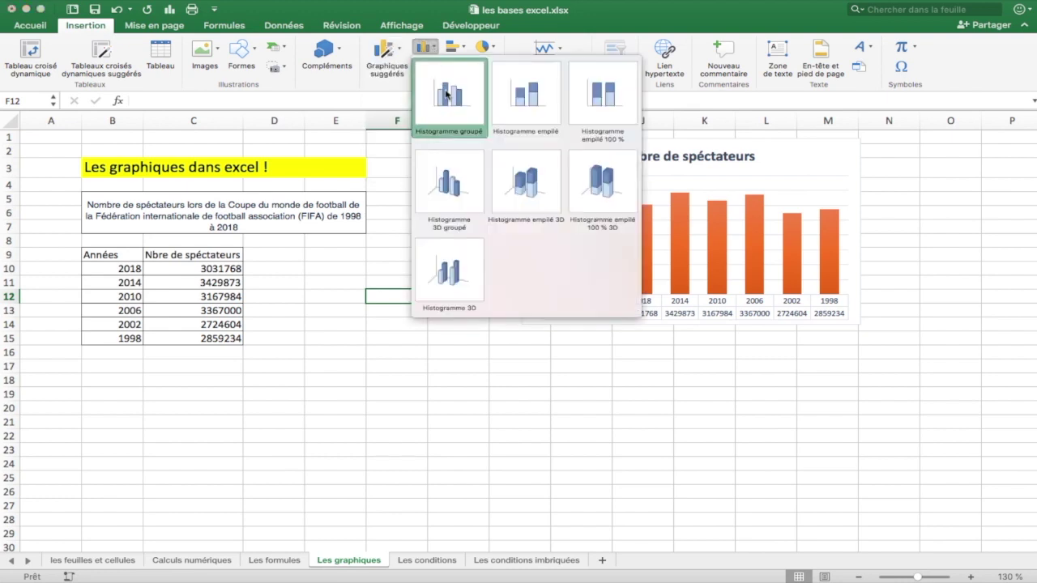
click(446, 94)
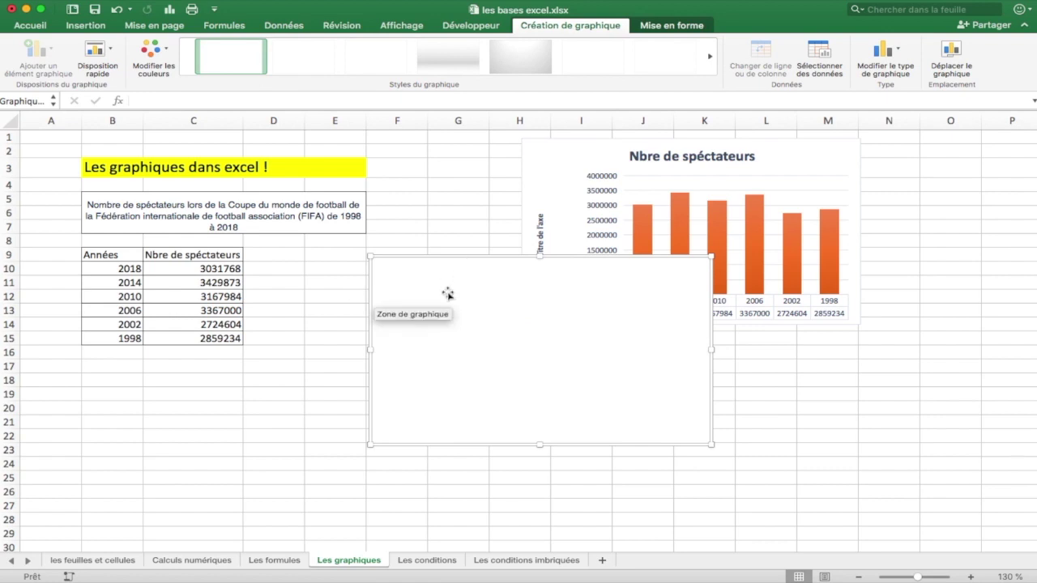
- Set the new chart's source data range to cells B10:C15 of the Les graphiques sheet
click(808, 62)
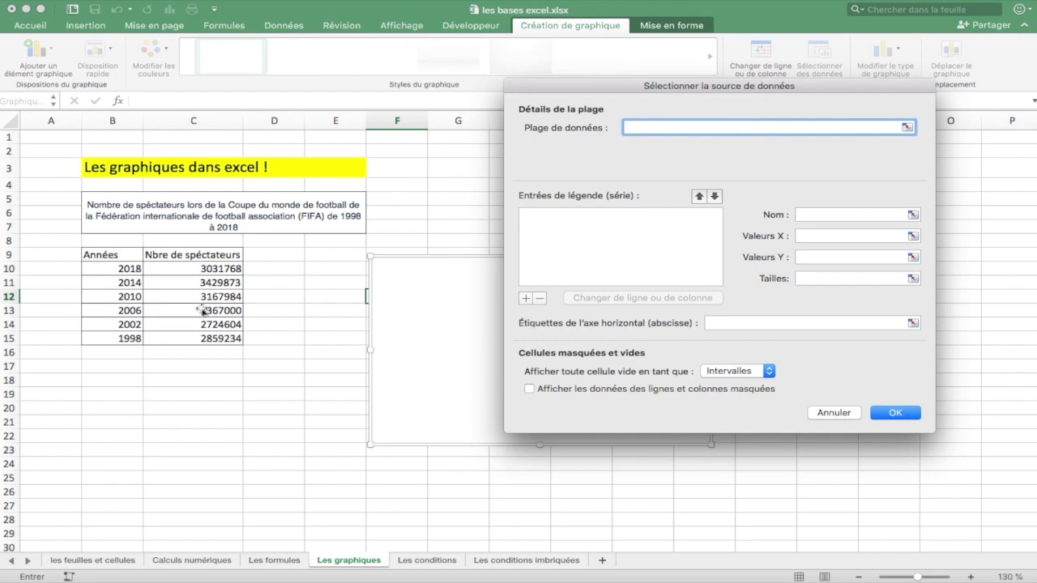
click(907, 128)
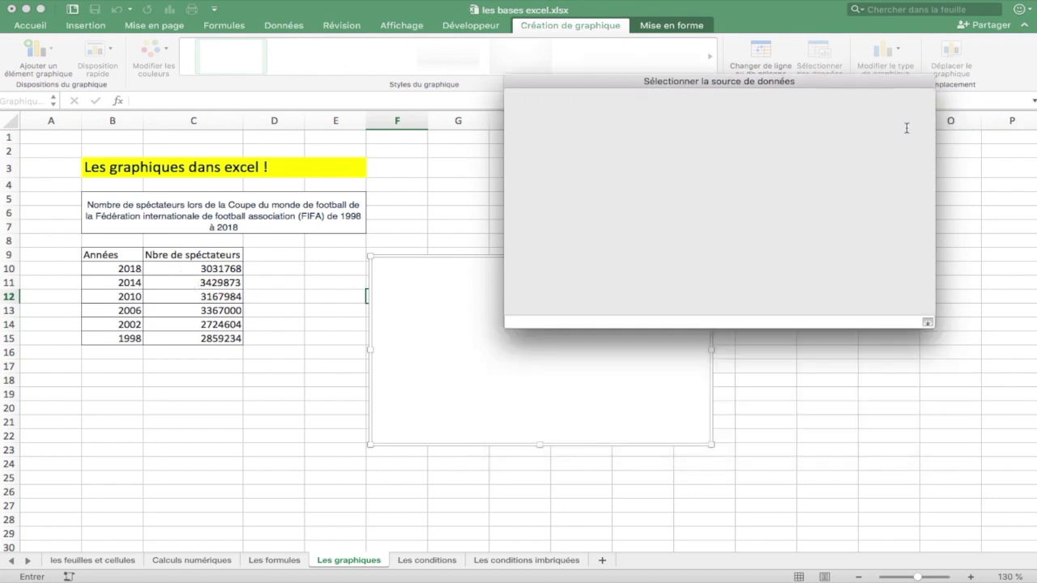
drag(114, 274, 192, 341)
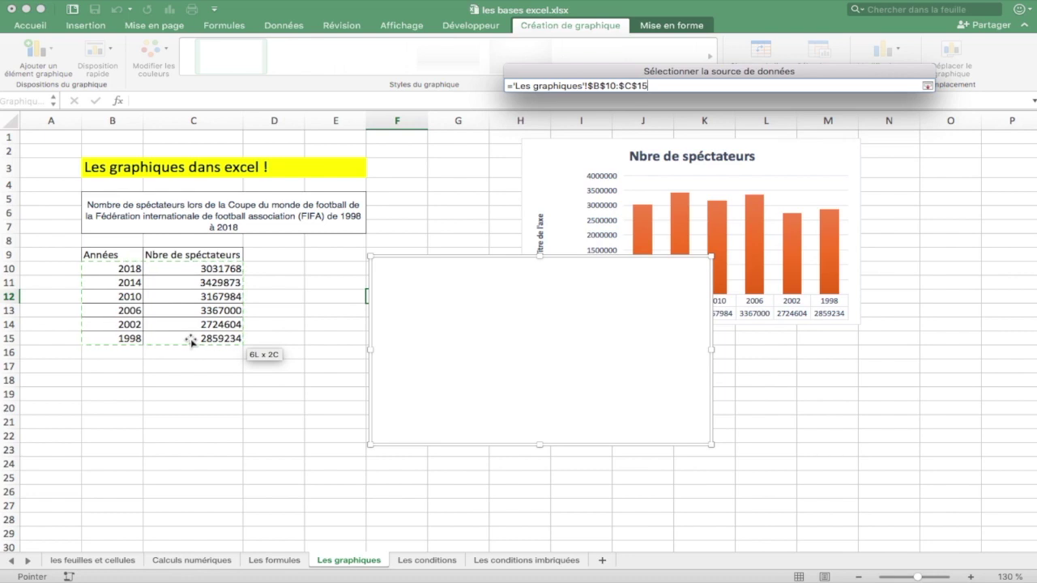
key(Return)
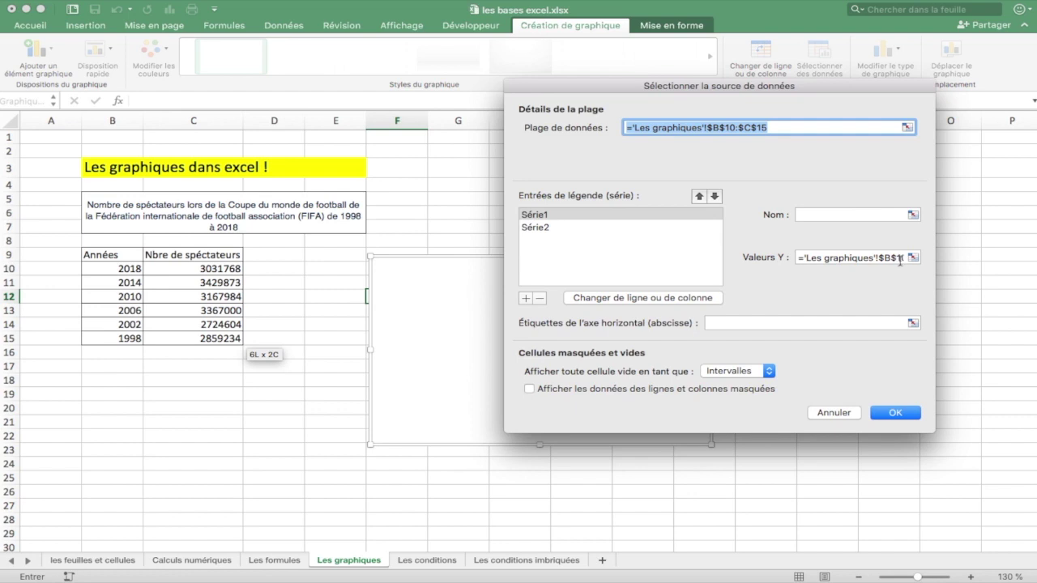
click(695, 299)
click(696, 300)
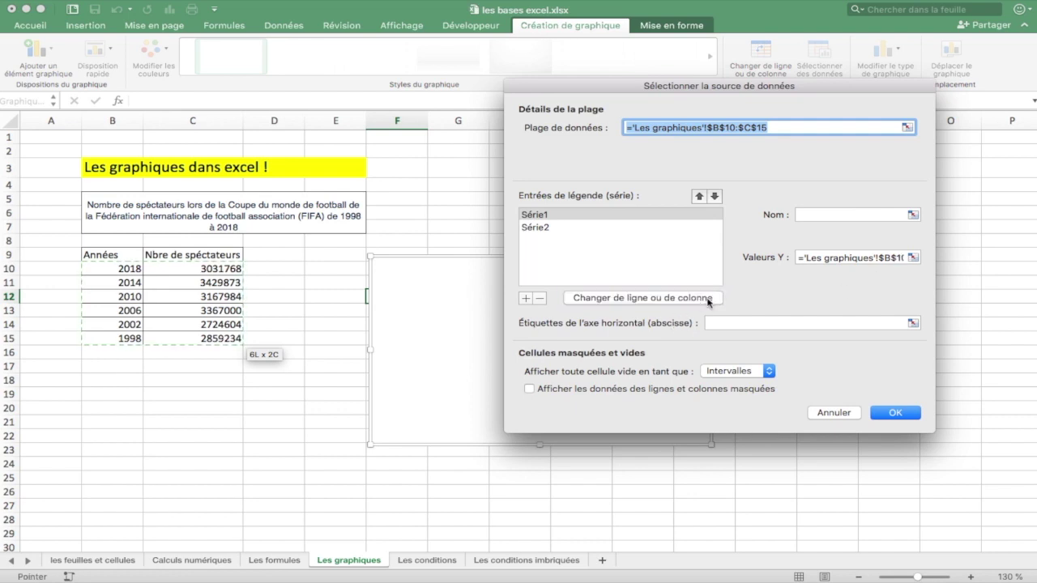
- Select cells C10:C15 as the Y values of the first data series
click(833, 258)
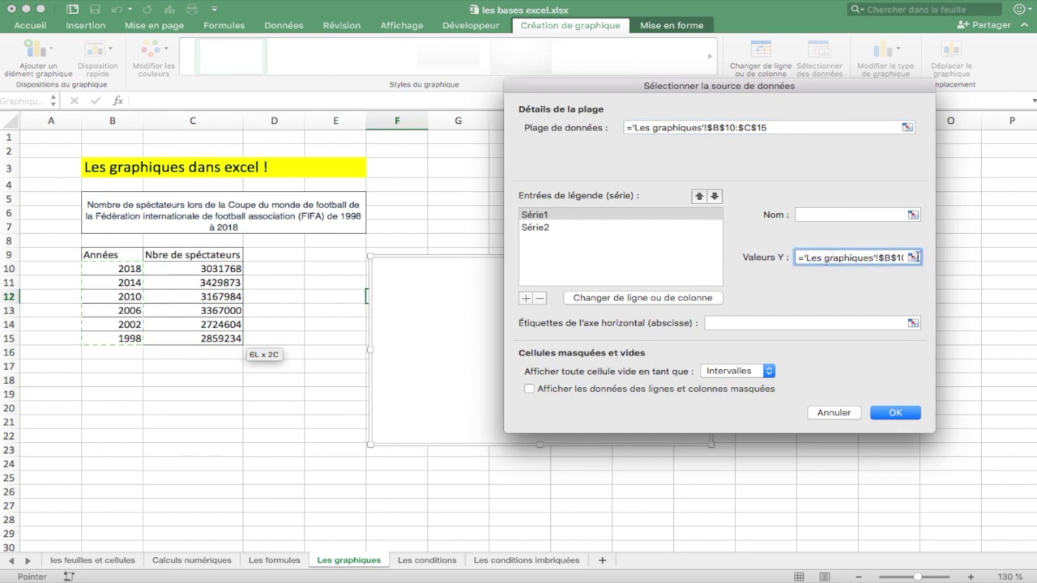
click(913, 258)
drag(191, 272, 191, 338)
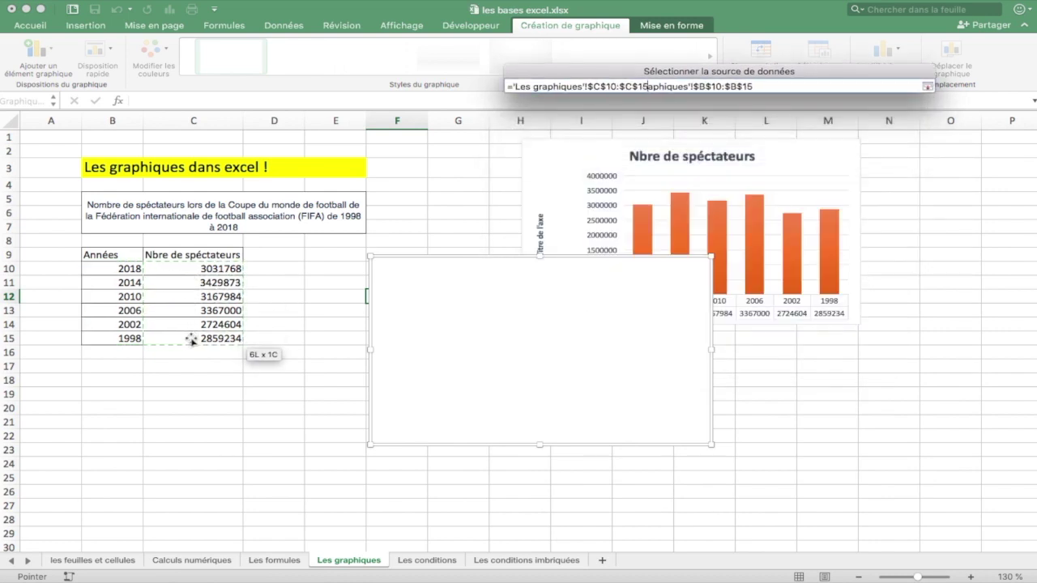
key(Return)
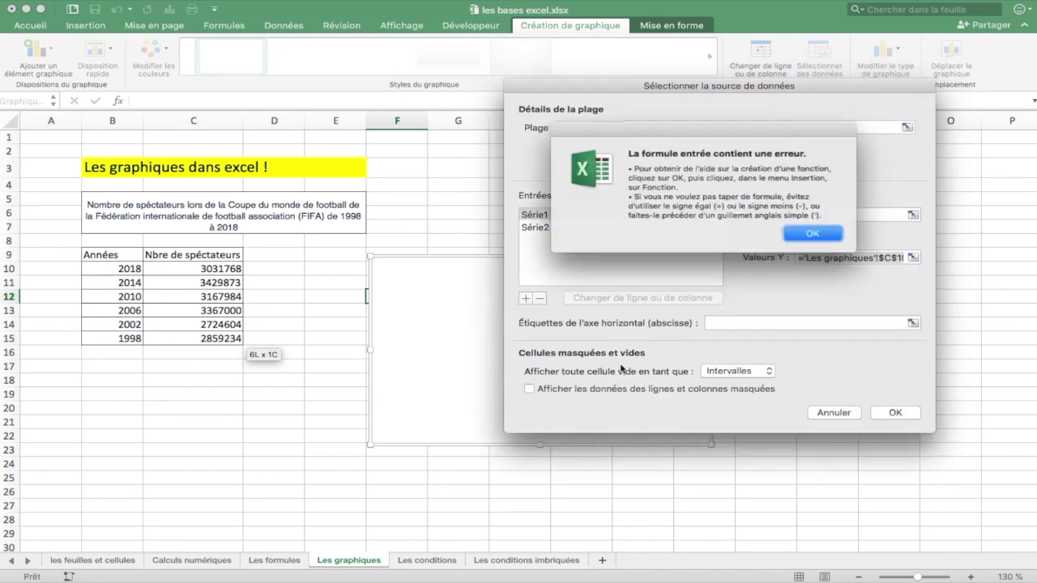
key(Return)
- Use the years in cells B10:B15 as the chart's horizontal axis labels
click(913, 323)
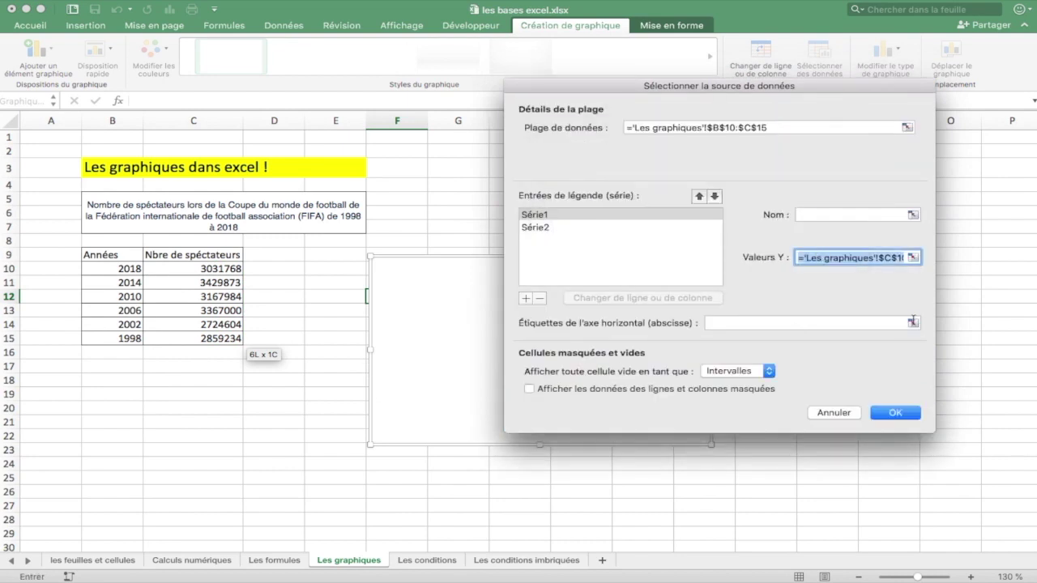
click(814, 236)
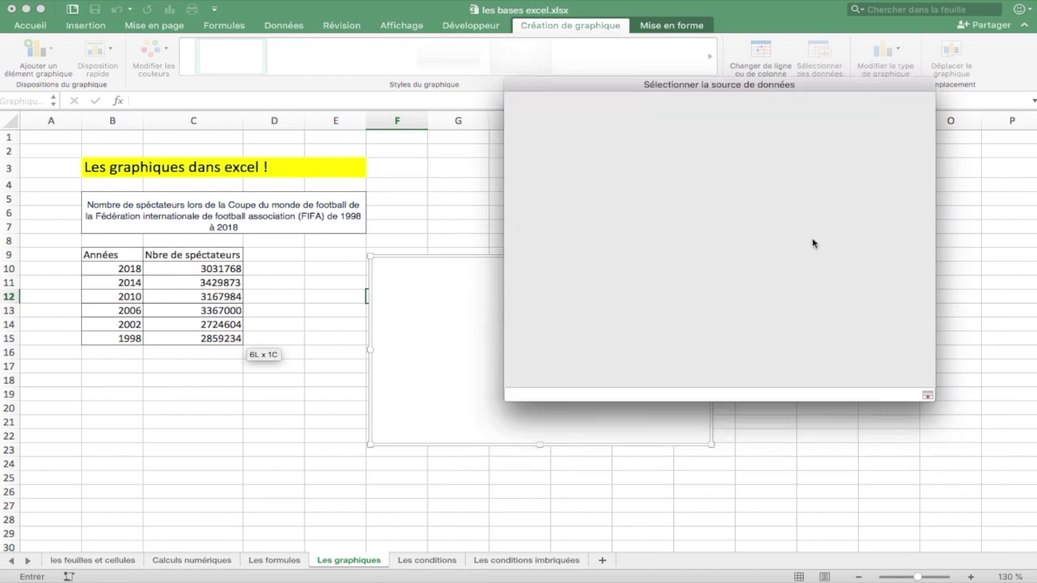
click(108, 271)
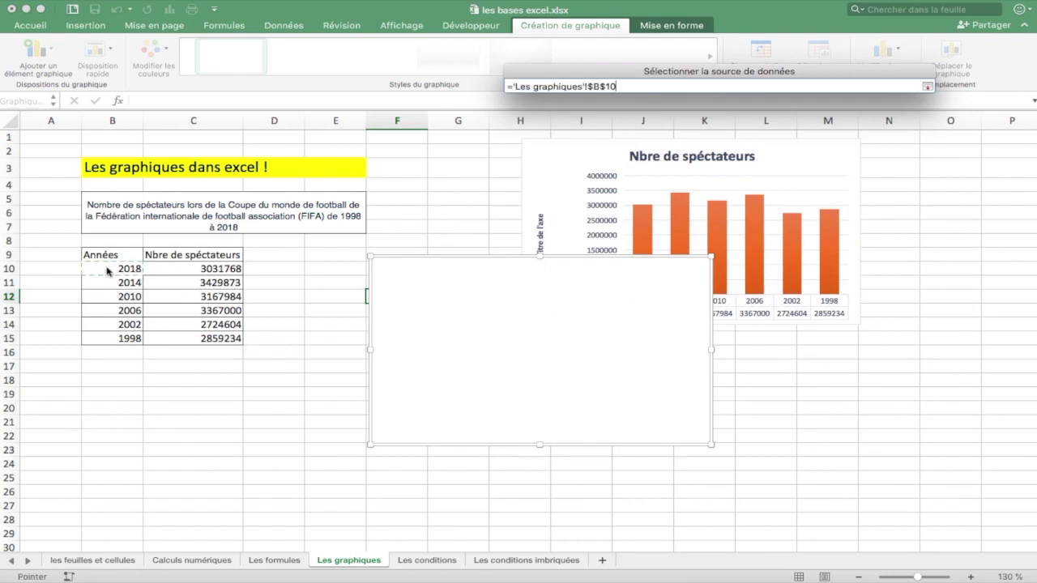
drag(108, 272, 110, 285)
drag(110, 326, 112, 336)
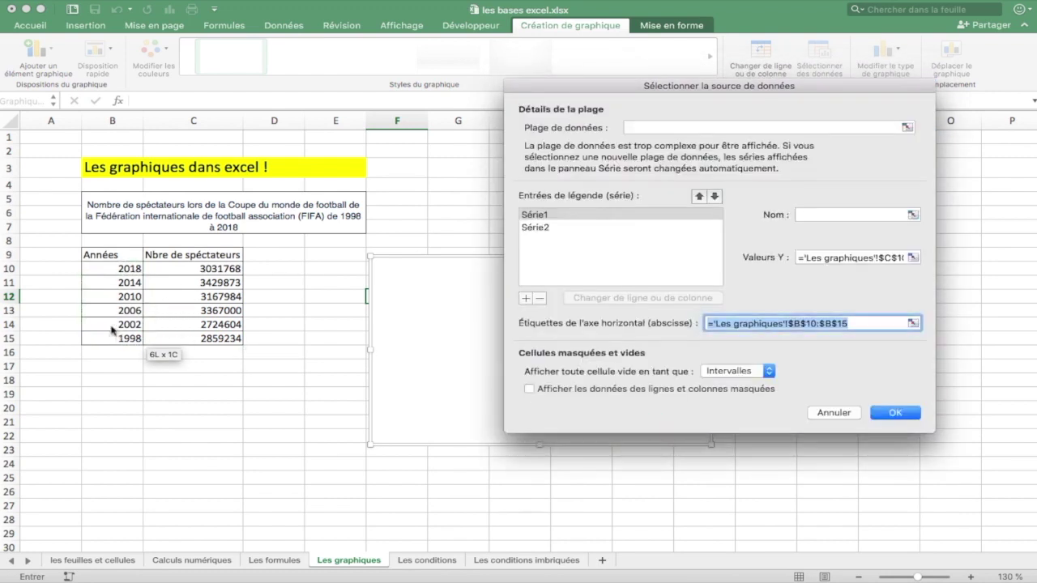
- Take the first series' name from header cell C9 and apply the data source settings to the chart
click(913, 215)
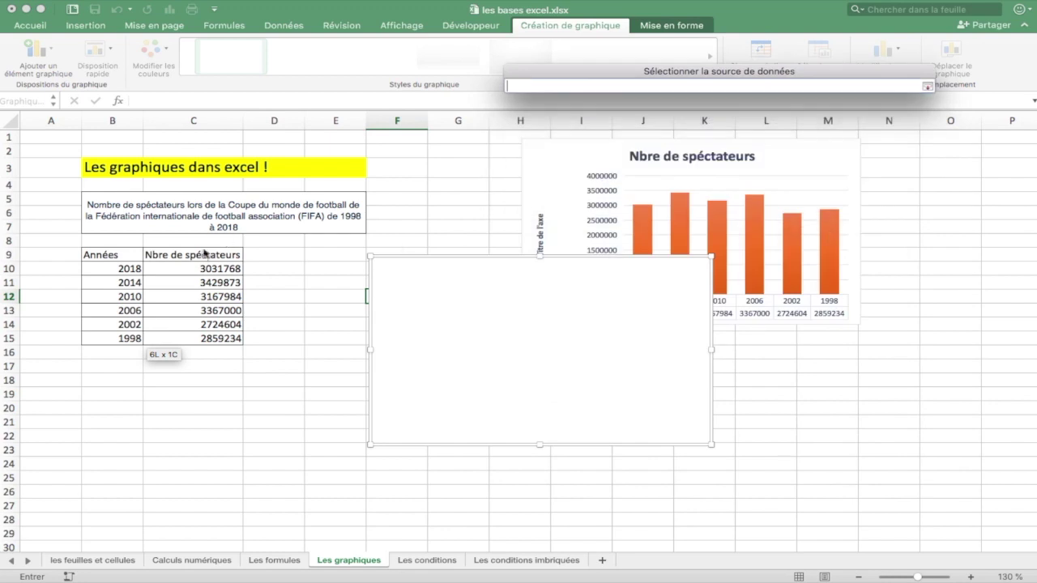
click(204, 256)
key(Return)
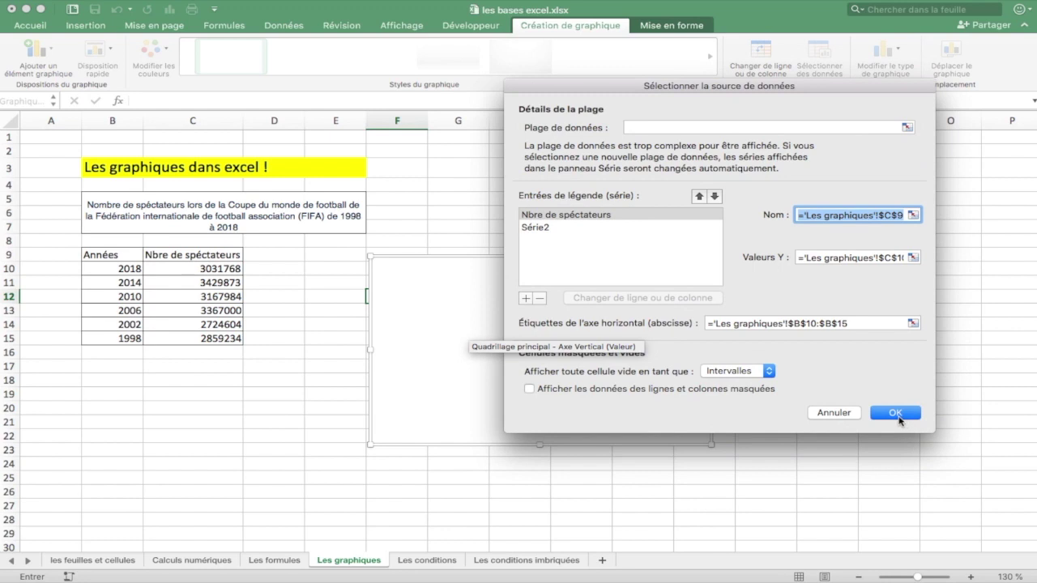
click(896, 415)
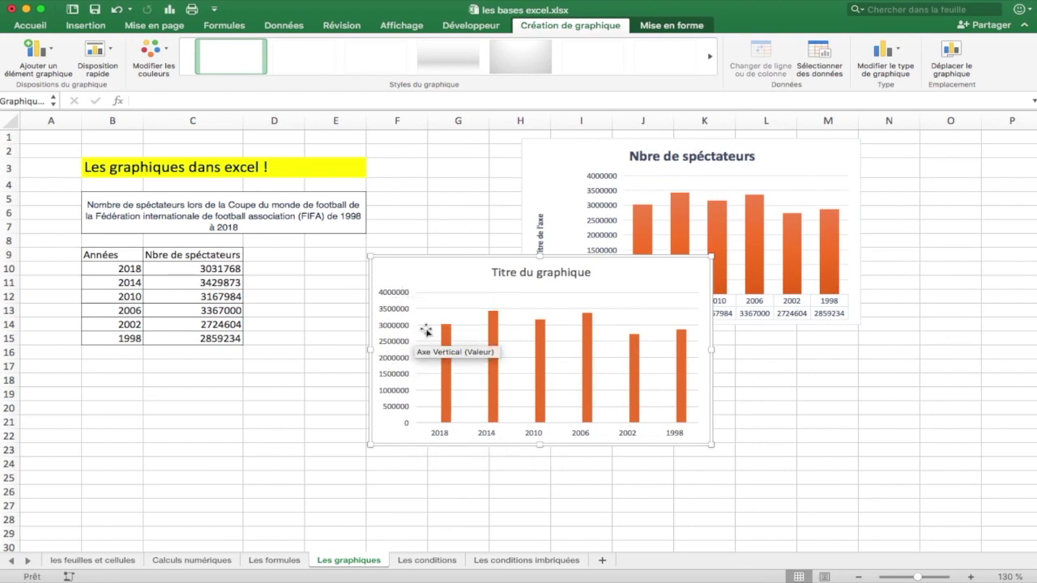
- Change the new chart's title to "Nbre de spéctateurs"
click(543, 273)
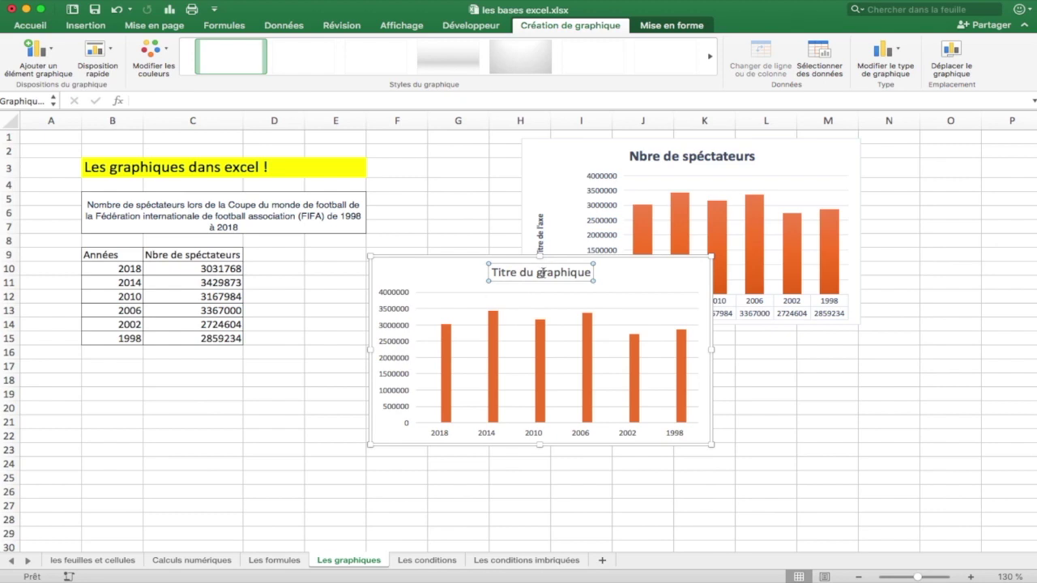
right_click(540, 278)
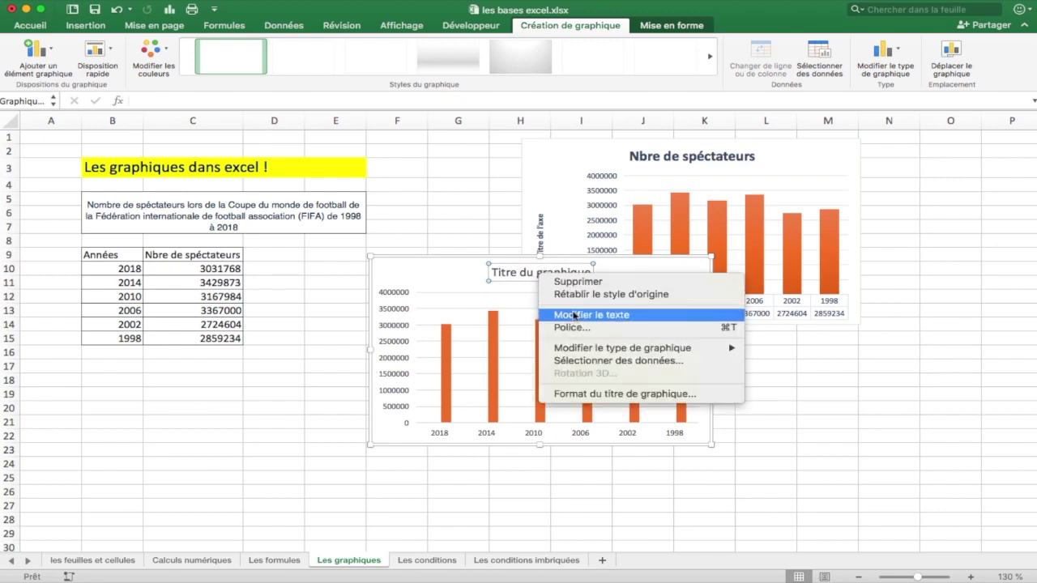
click(574, 316)
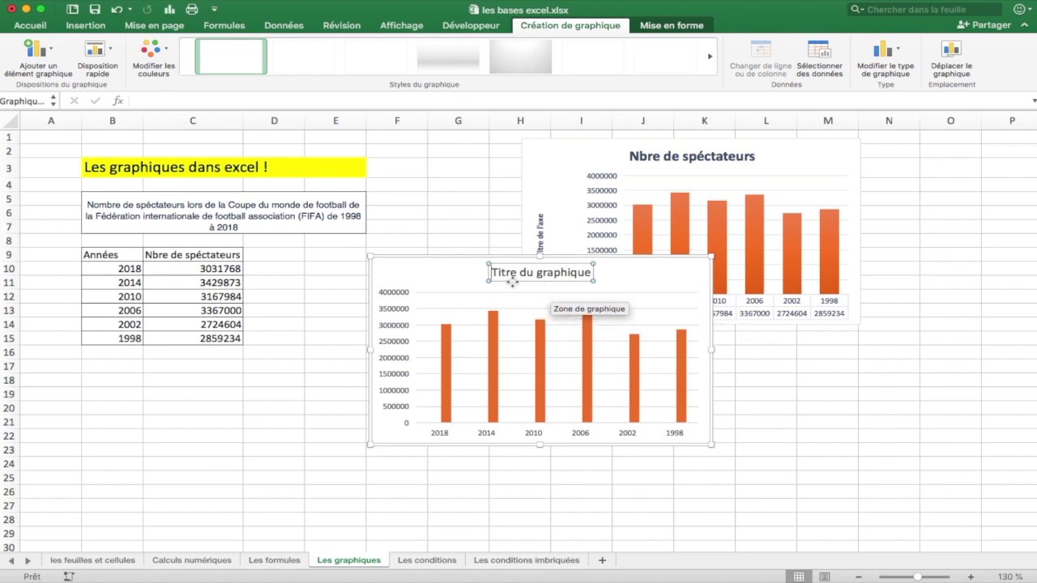
drag(590, 273, 492, 273)
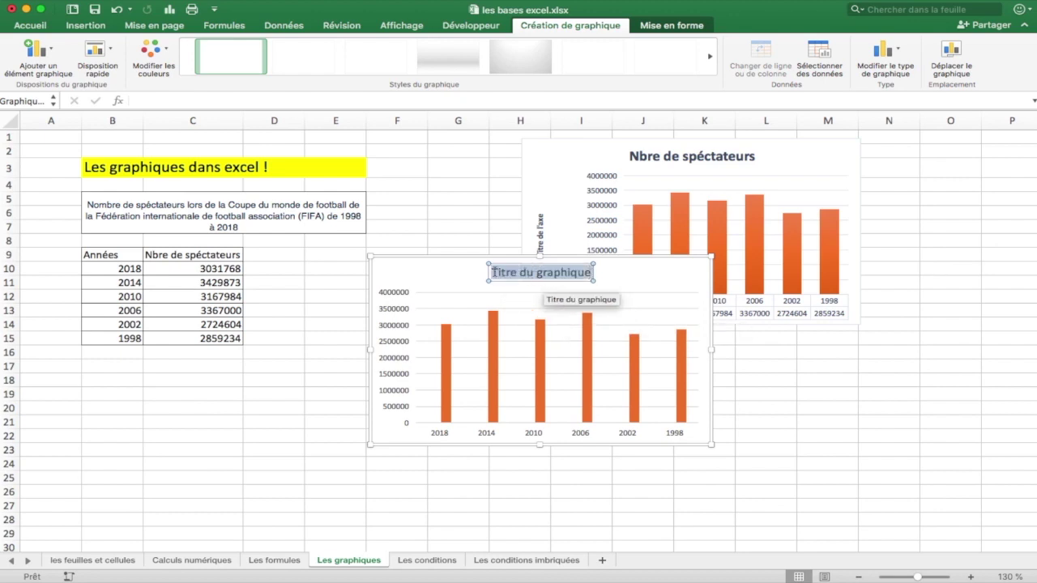
text(Nbr)
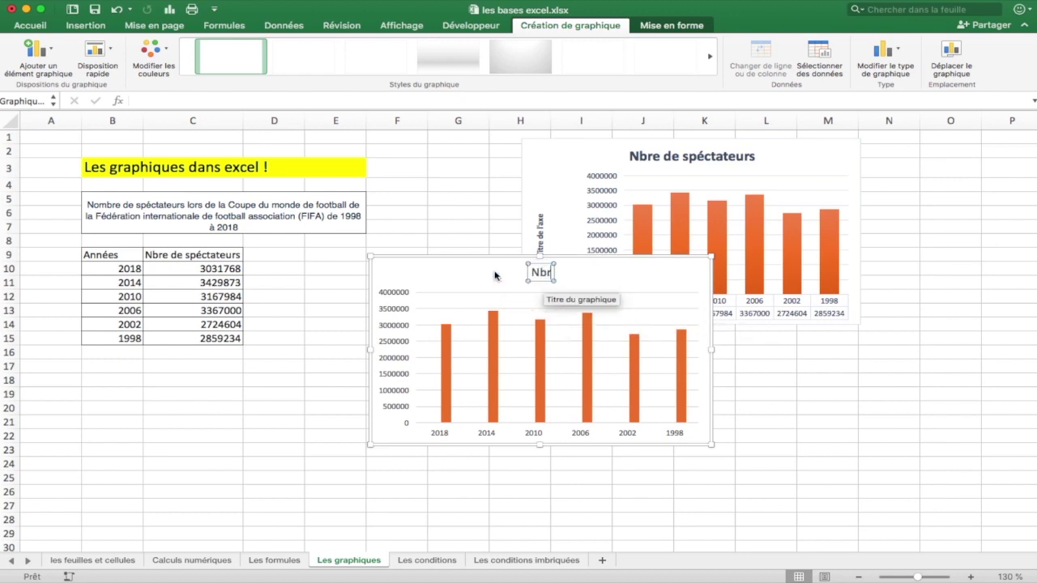
text(e de spécta)
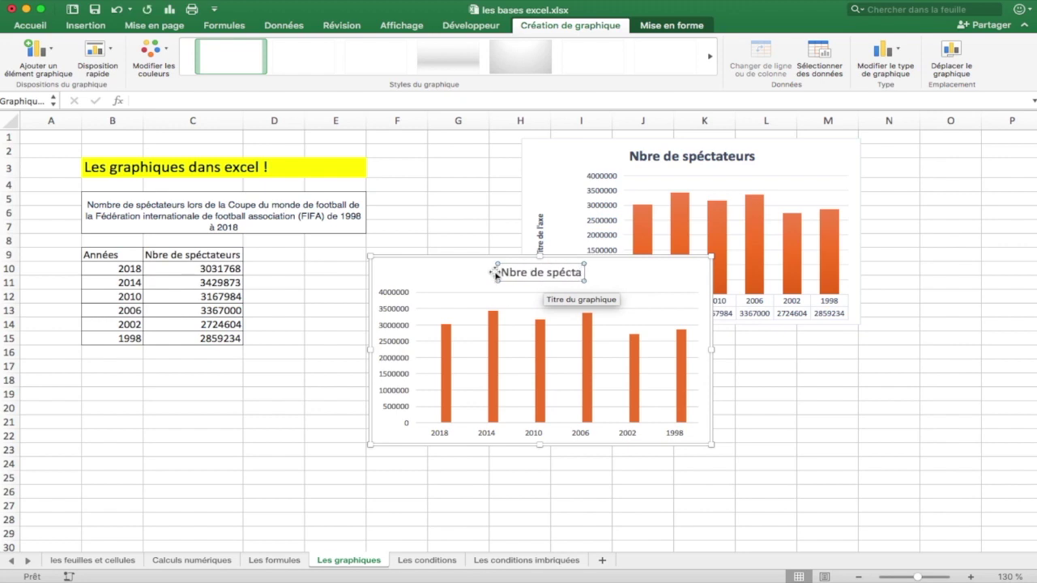
text(teurs)
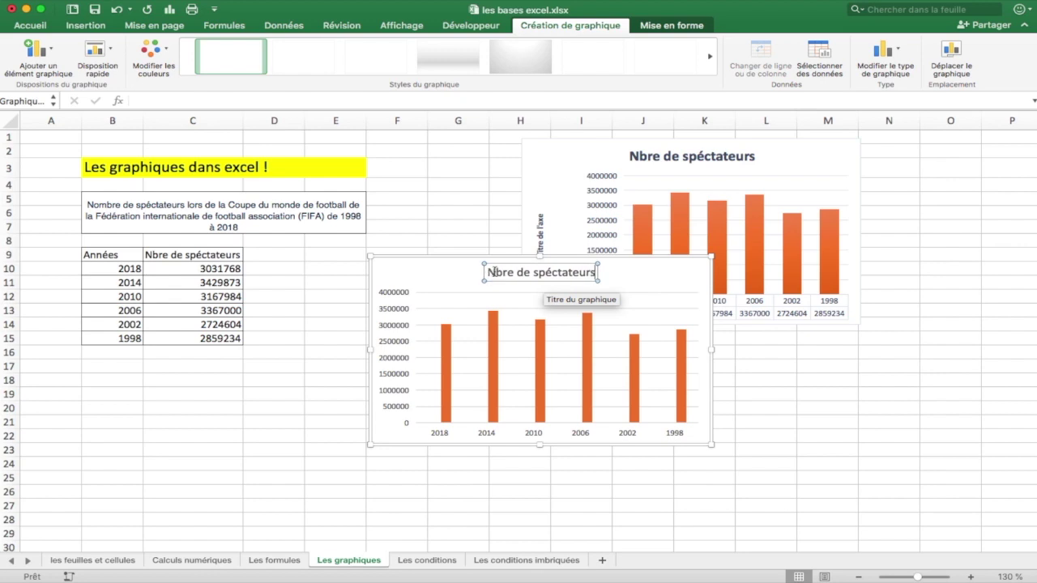
click(686, 283)
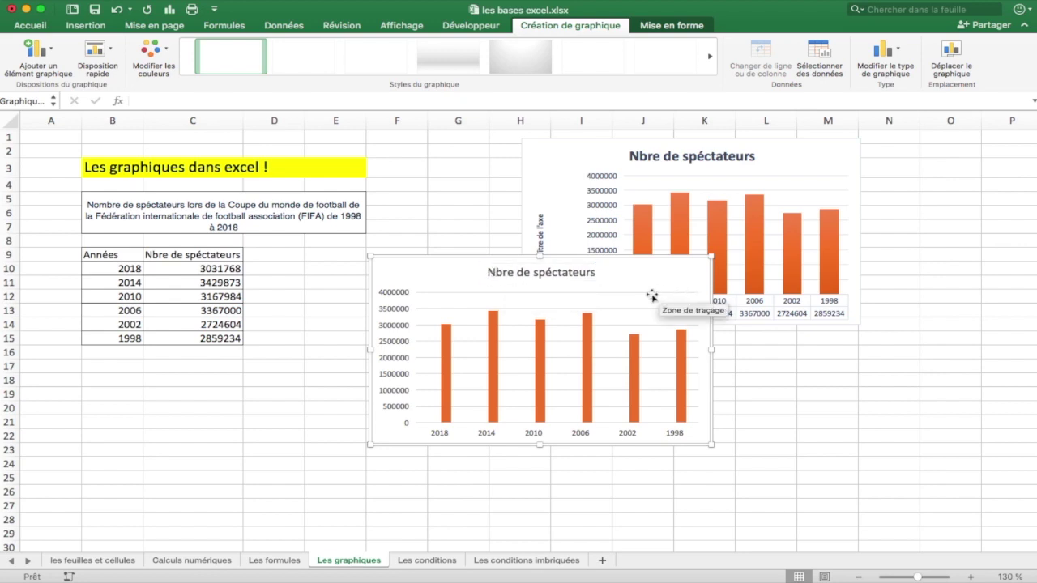
- Try quick layouts on the new chart: side legend, data labels with the legend below, and the side legend again
click(108, 55)
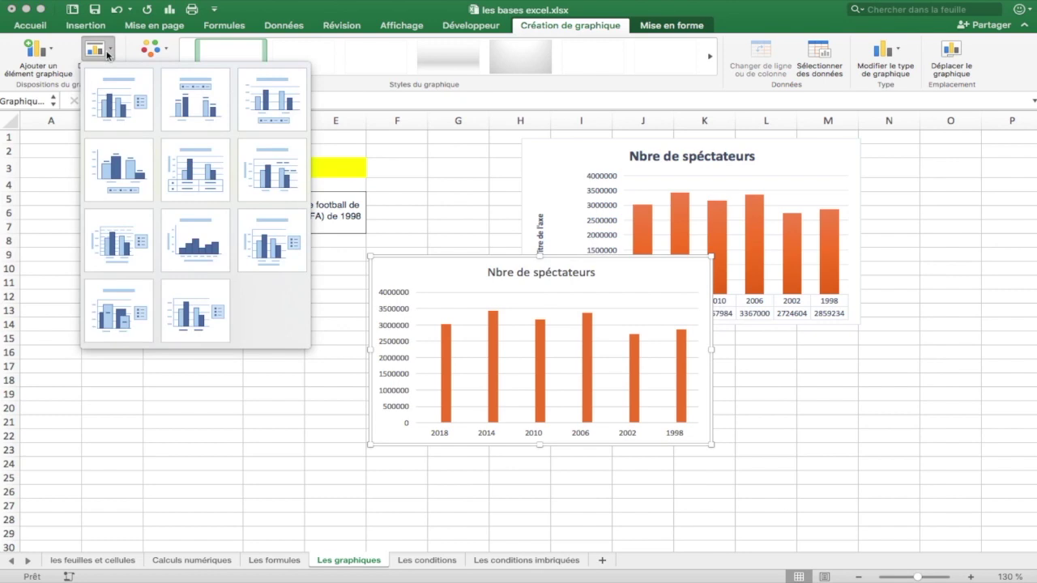
click(117, 103)
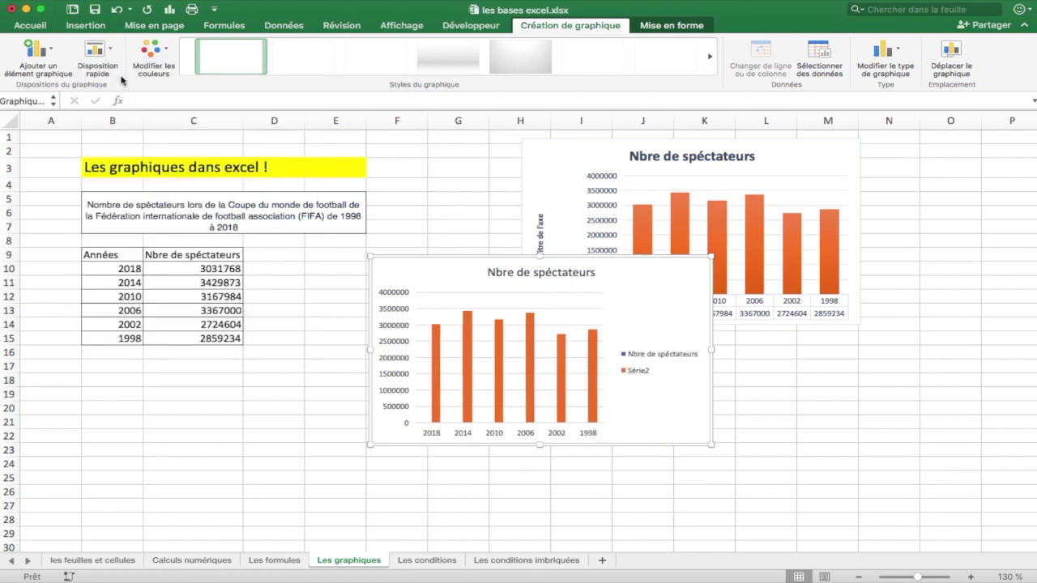
click(98, 50)
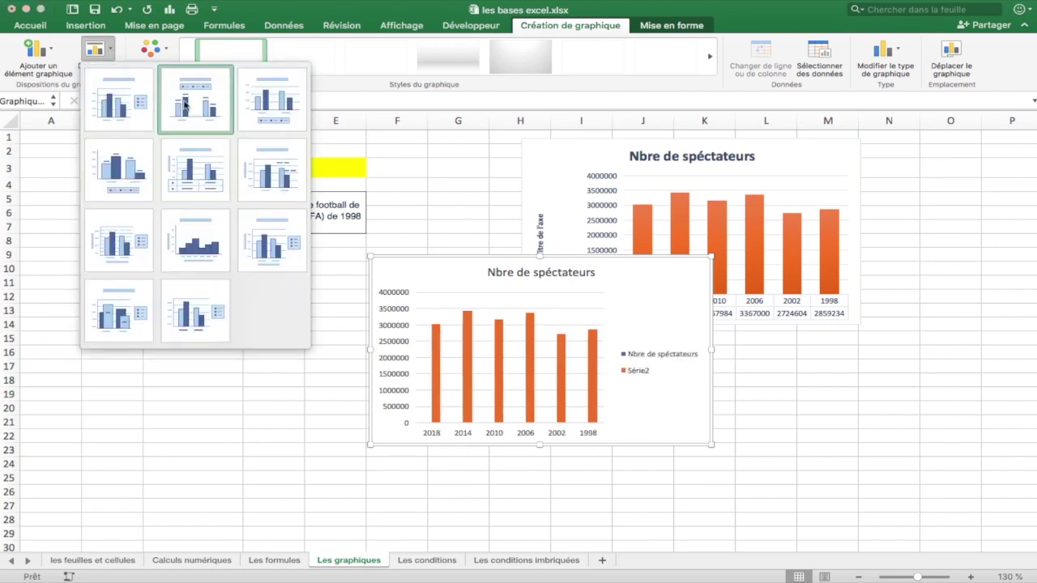
click(131, 168)
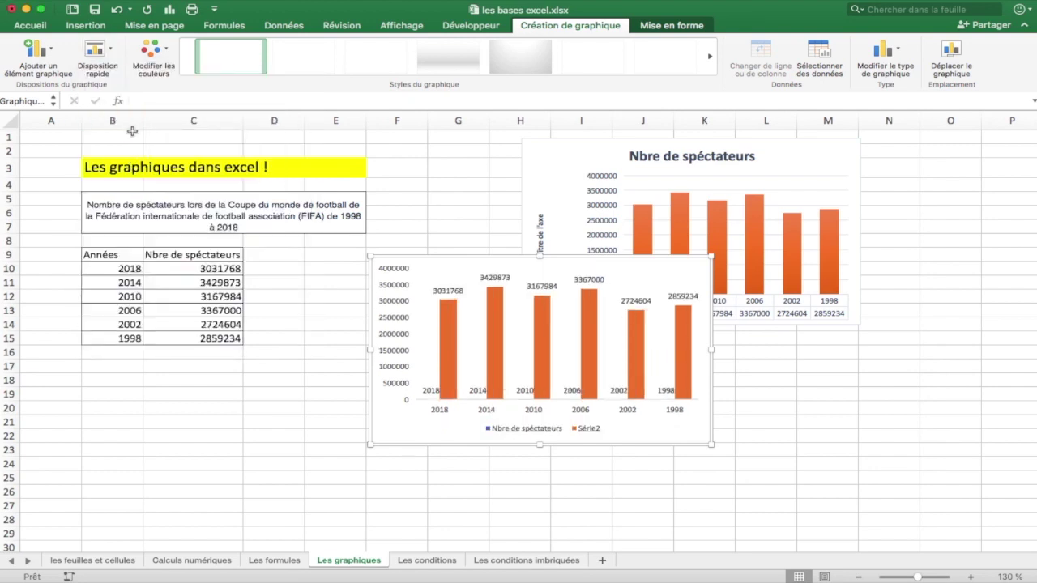
click(116, 64)
click(115, 102)
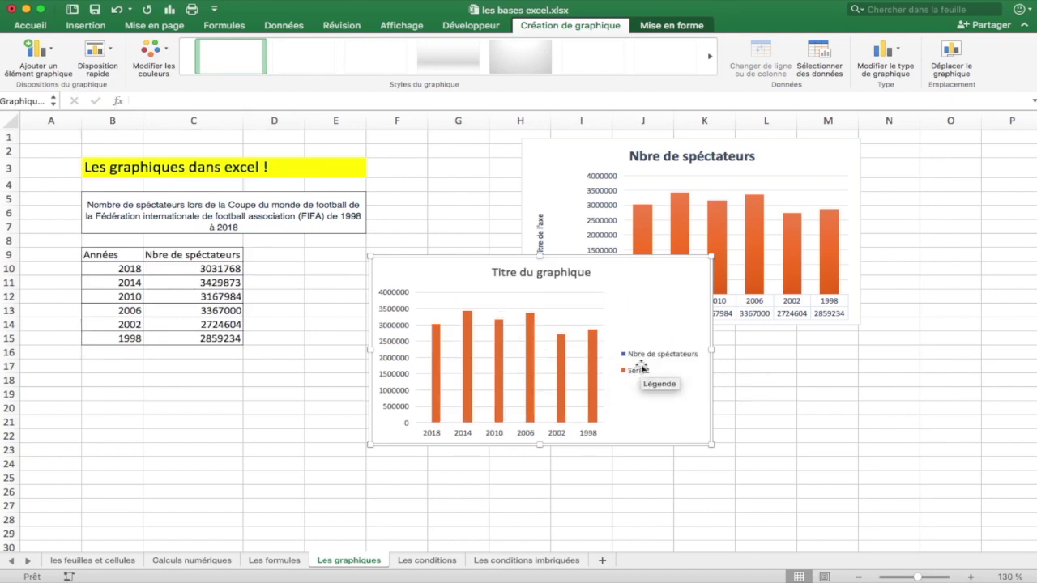
- Apply the quick layout with a chart title, titles on both axes, wide columns and no legend
click(102, 56)
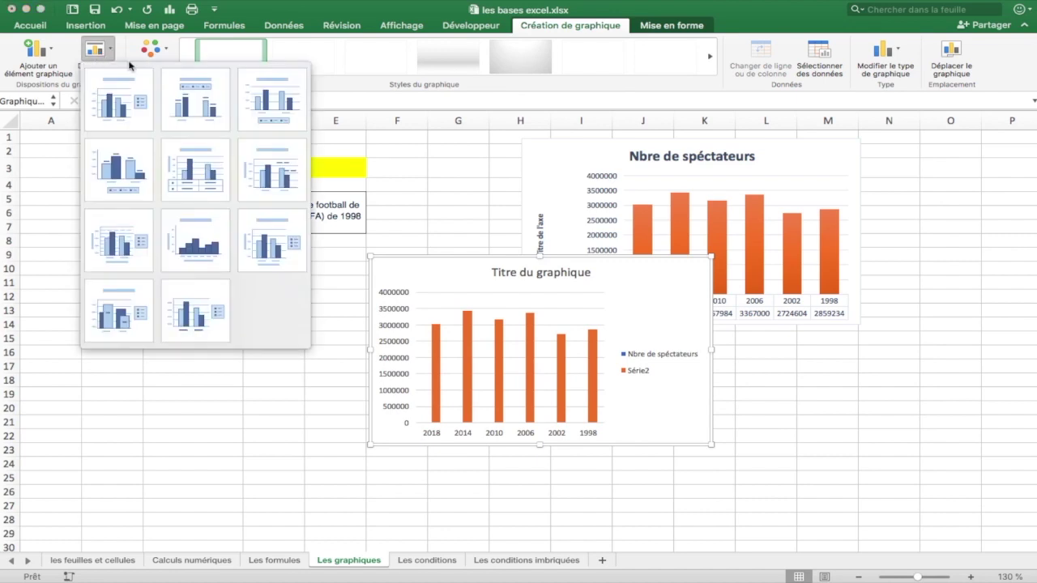
click(206, 237)
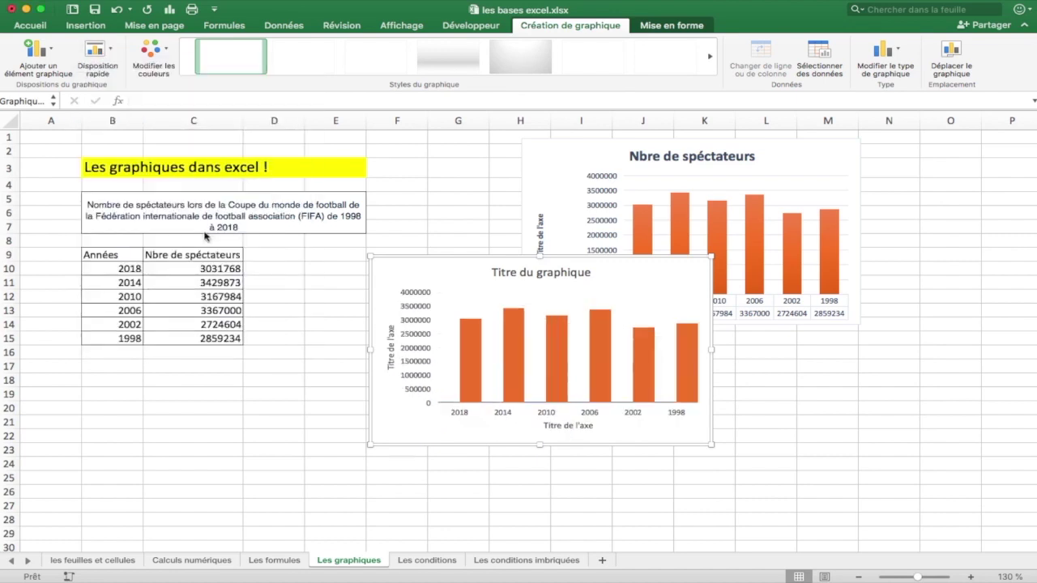
- Change the horizontal axis title of the new chart to "années"
click(577, 428)
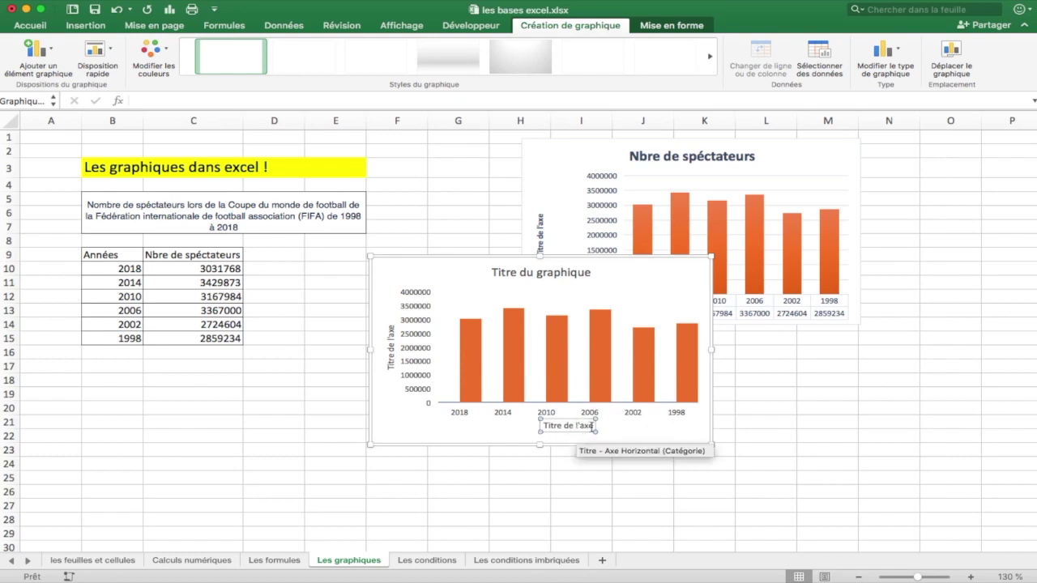
drag(594, 425, 543, 427)
text(a)
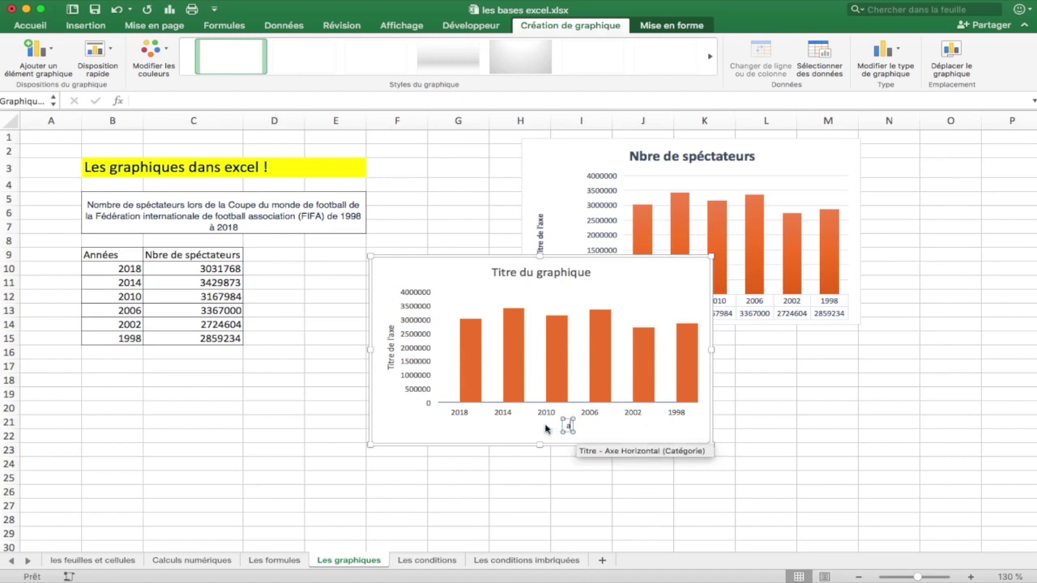
text(nnées)
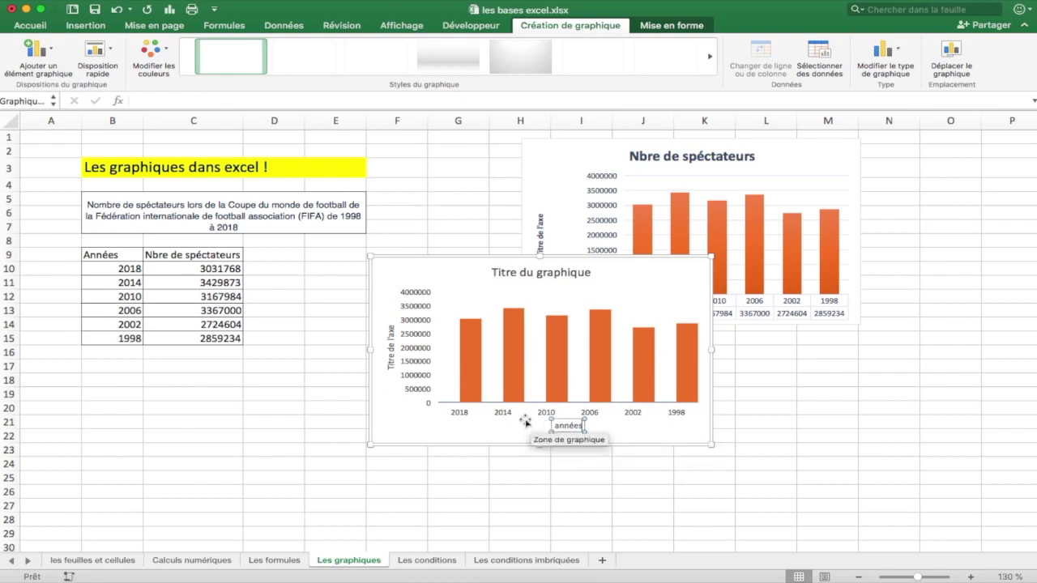
- Replace the new chart's vertical axis title with "Nbre spéctateurs"
click(390, 354)
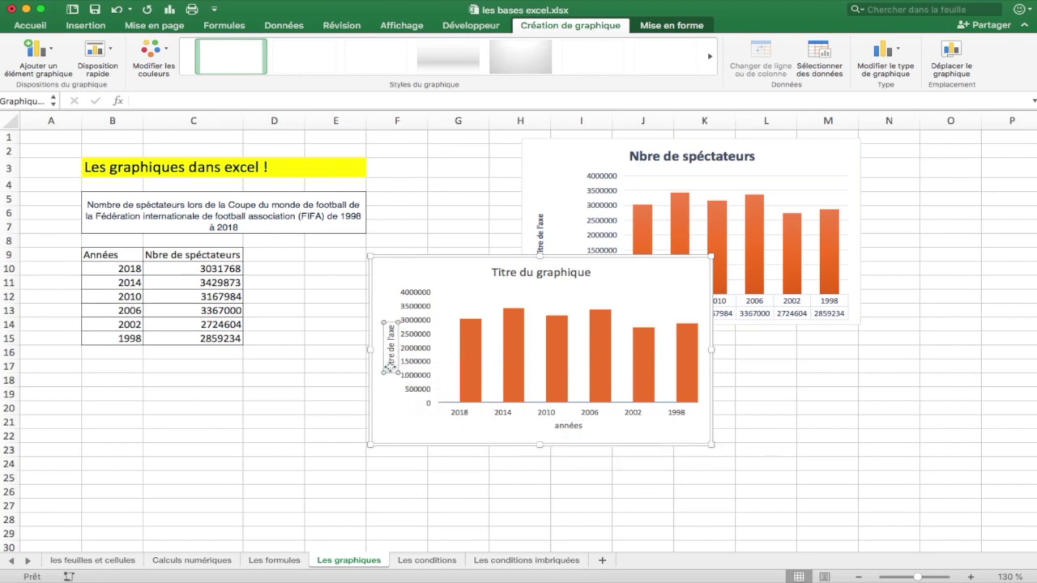
double_click(390, 368)
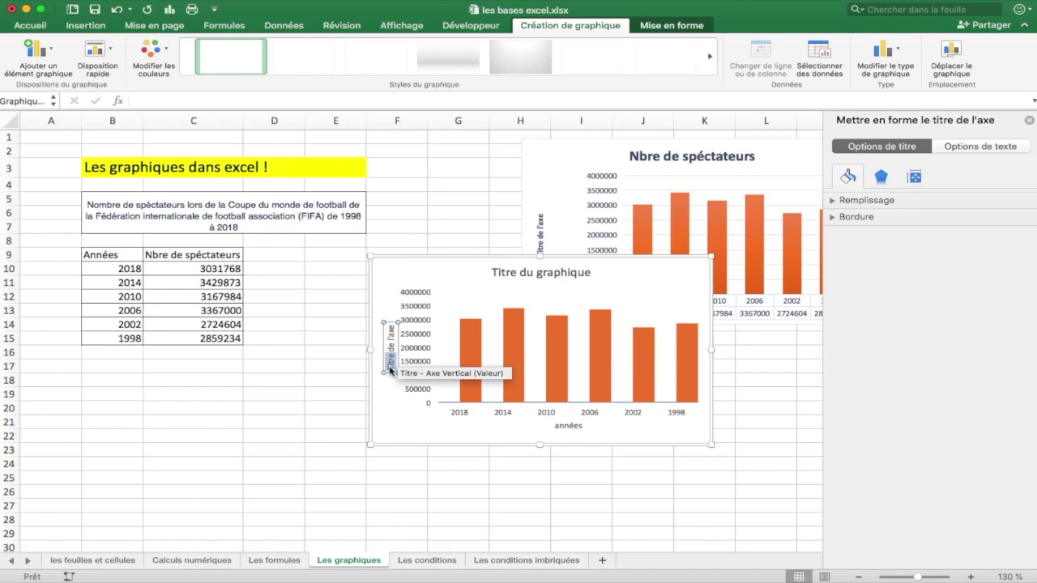
key(BackSpace)
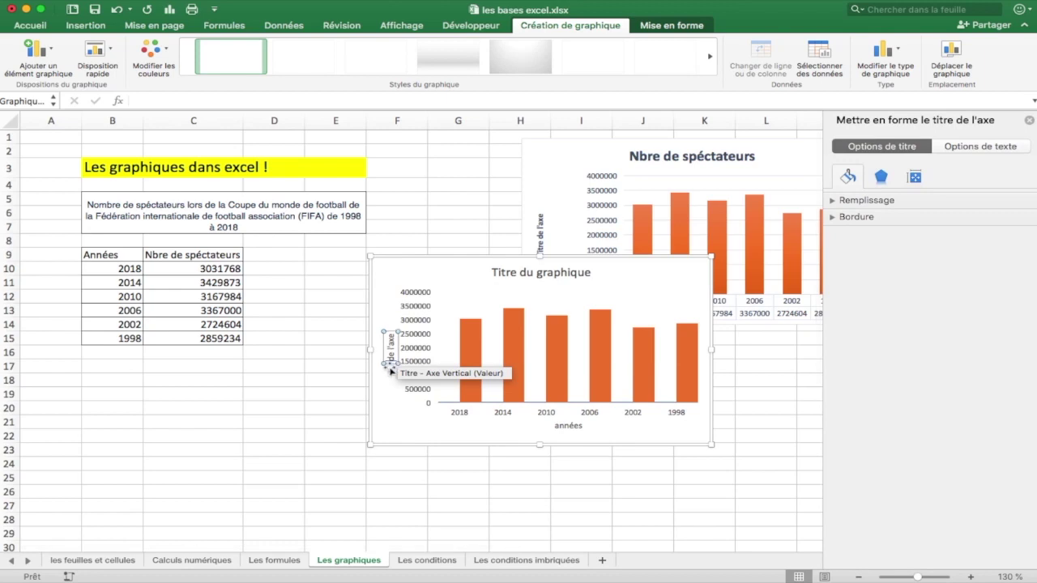
key(Delete)
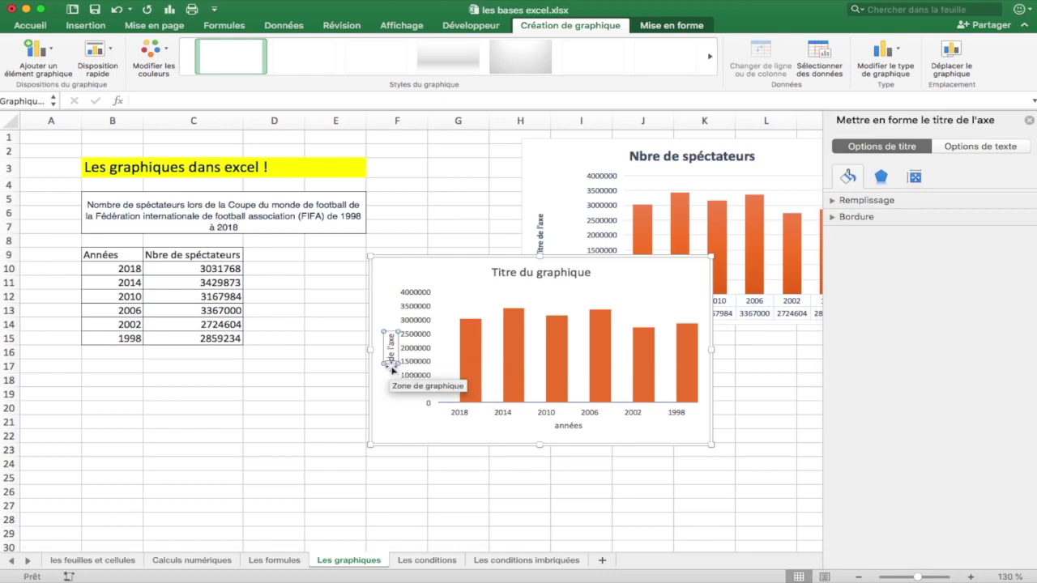
drag(392, 333, 390, 368)
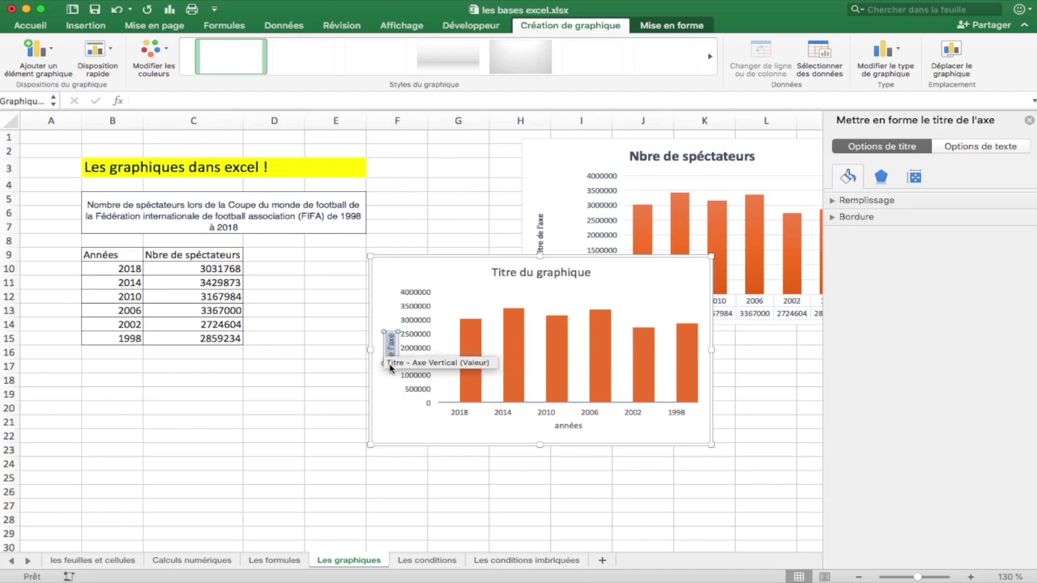
text(Nbre spéctateurs)
- Change the chart title to "évolution des spéctateurs", move the chart slightly closer to the data table and deselect it
click(528, 272)
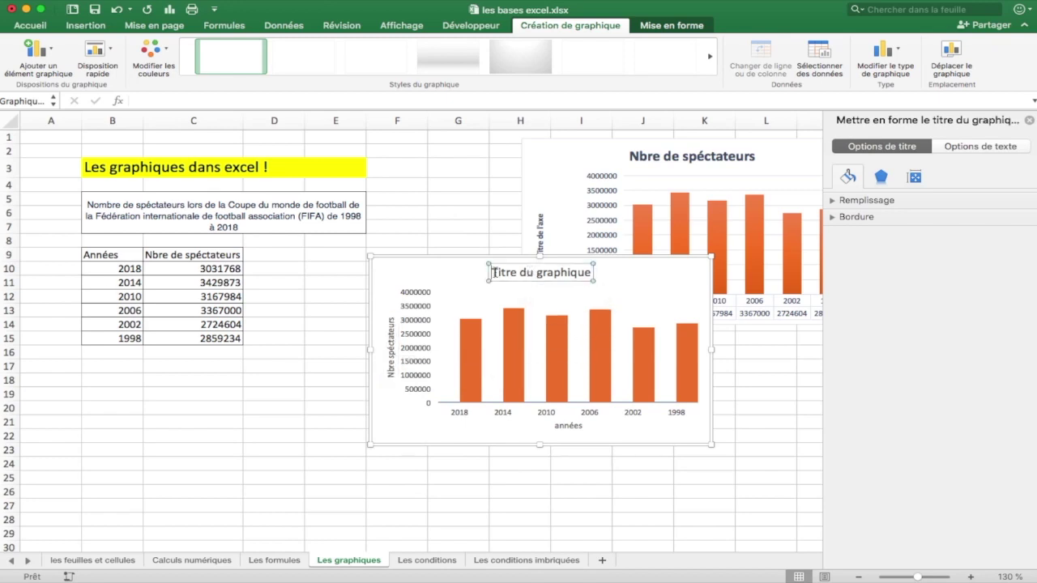
drag(495, 272, 592, 276)
text(év)
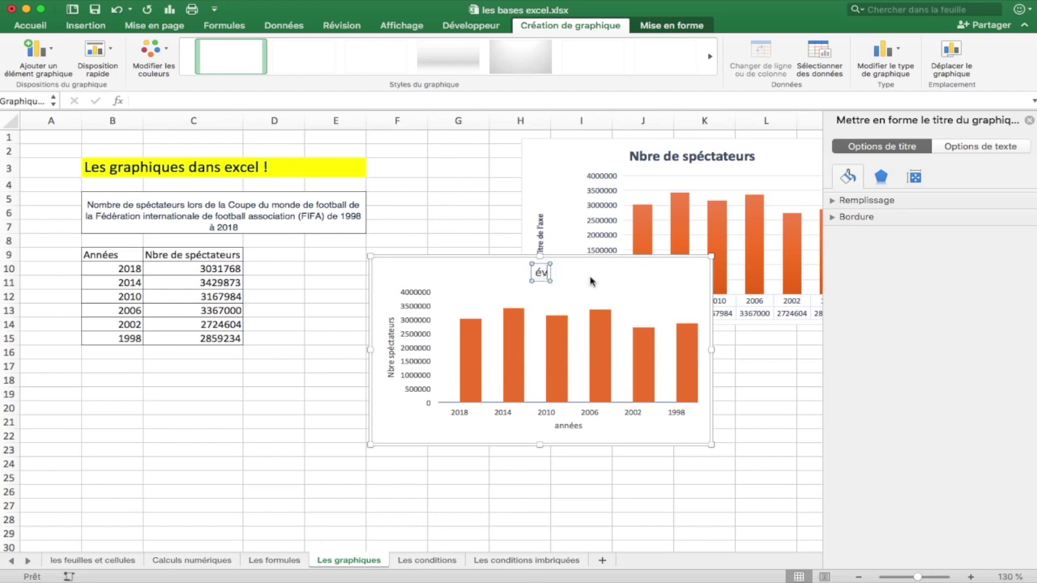
text(olution de)
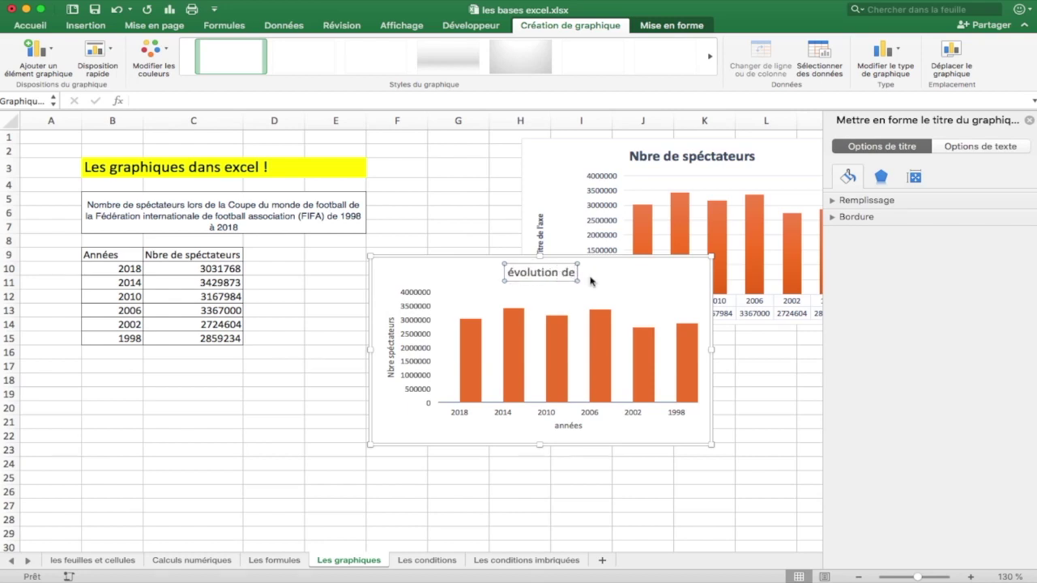
text( l'audience)
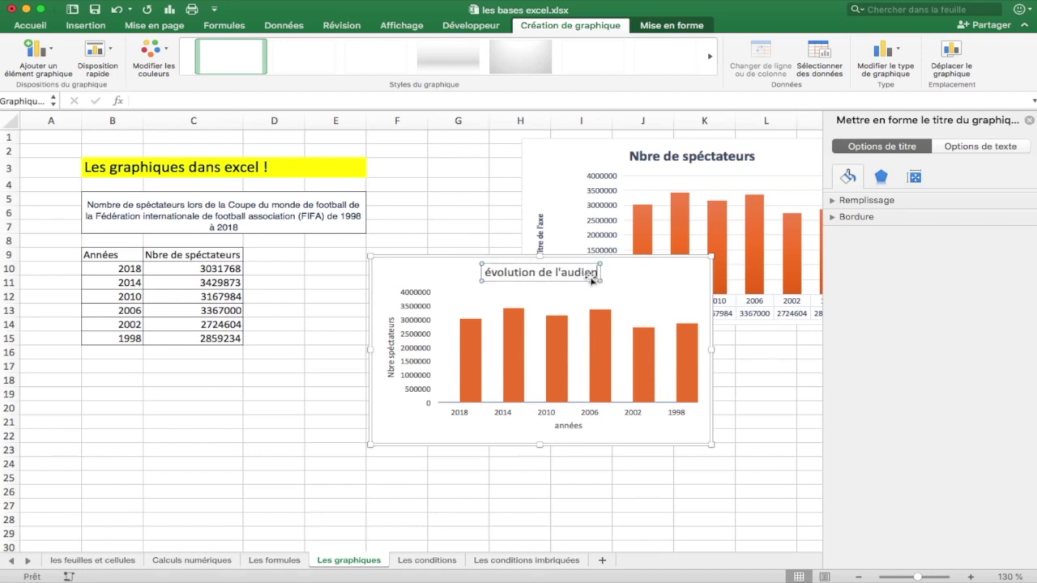
key(BackSpace)
key(BackSpace)
key(BackSpace)
key(BackSpace)
key(BackSpace)
key(BackSpace)
key(BackSpace)
key(BackSpace)
key(BackSpace)
key(BackSpace)
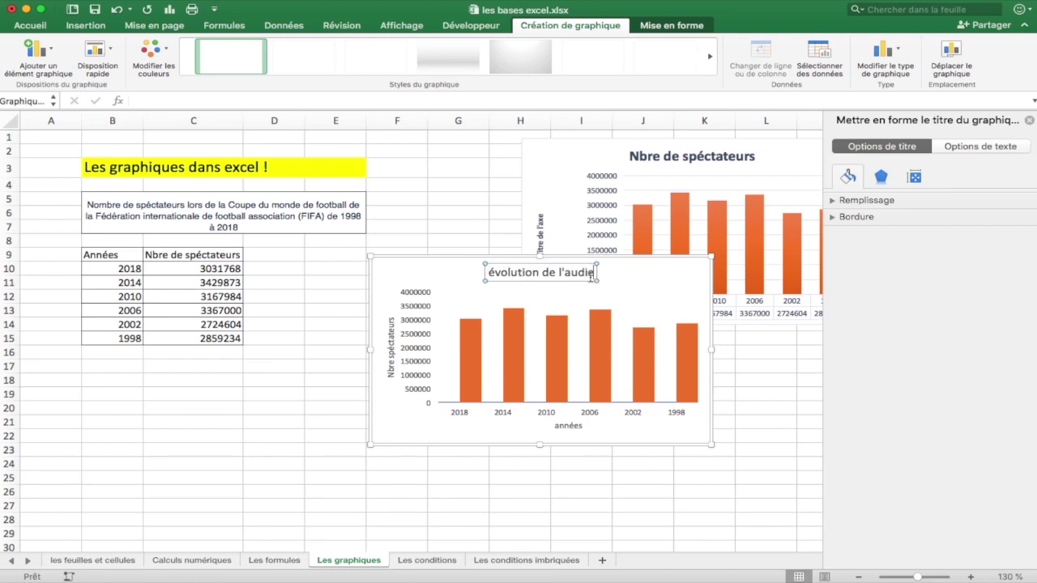
text(s)
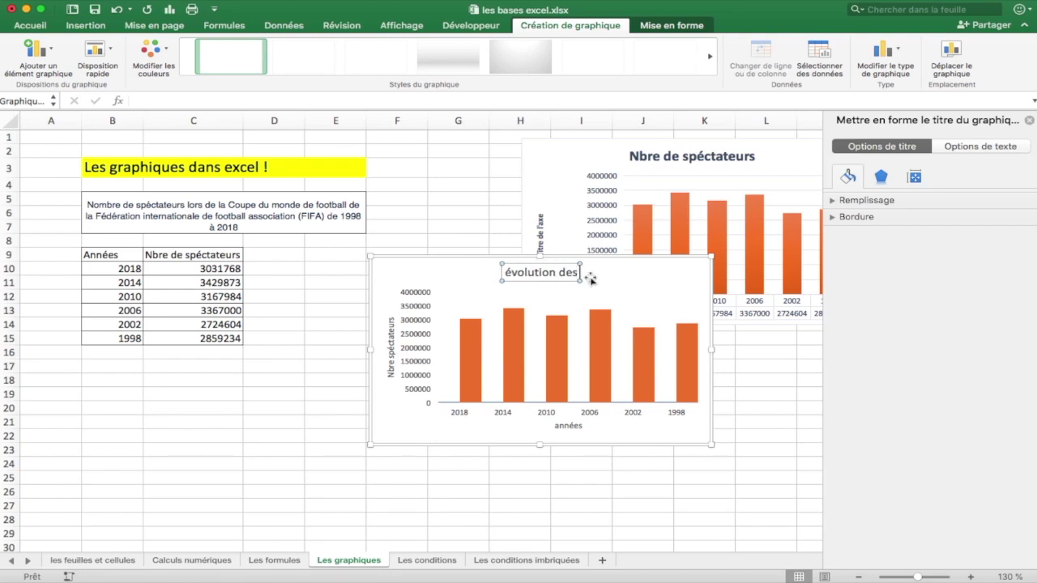
text( spéctateurs)
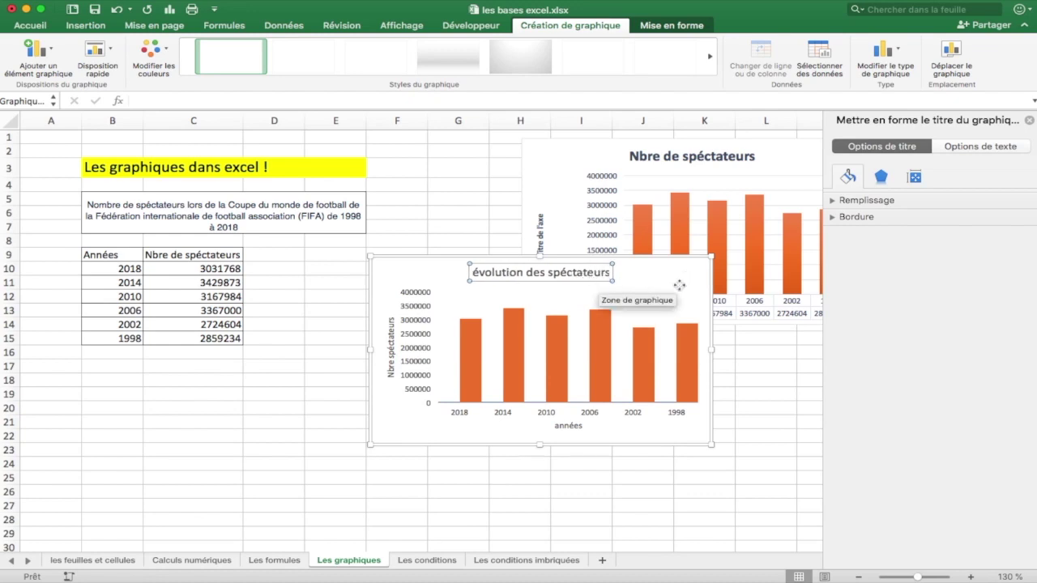
drag(686, 266, 616, 283)
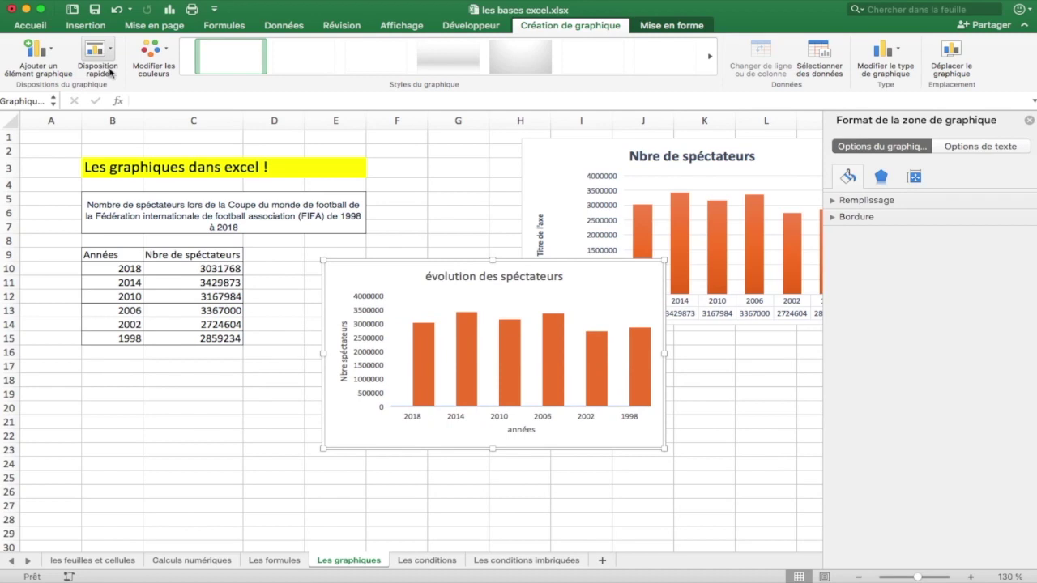
click(458, 210)
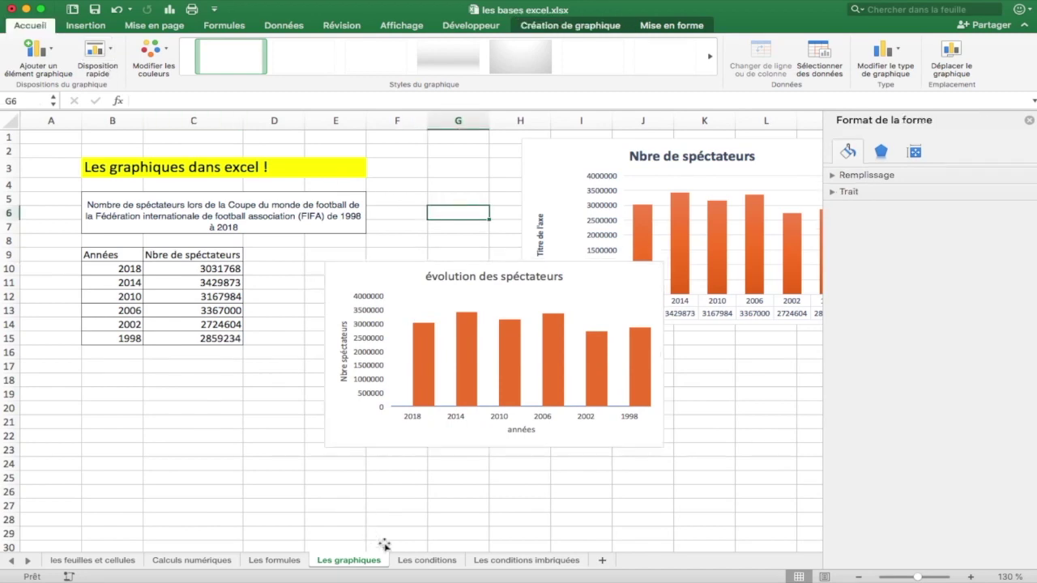
- Open the "Les conditions" sheet and set the student's average in cell D8 to 8
click(425, 561)
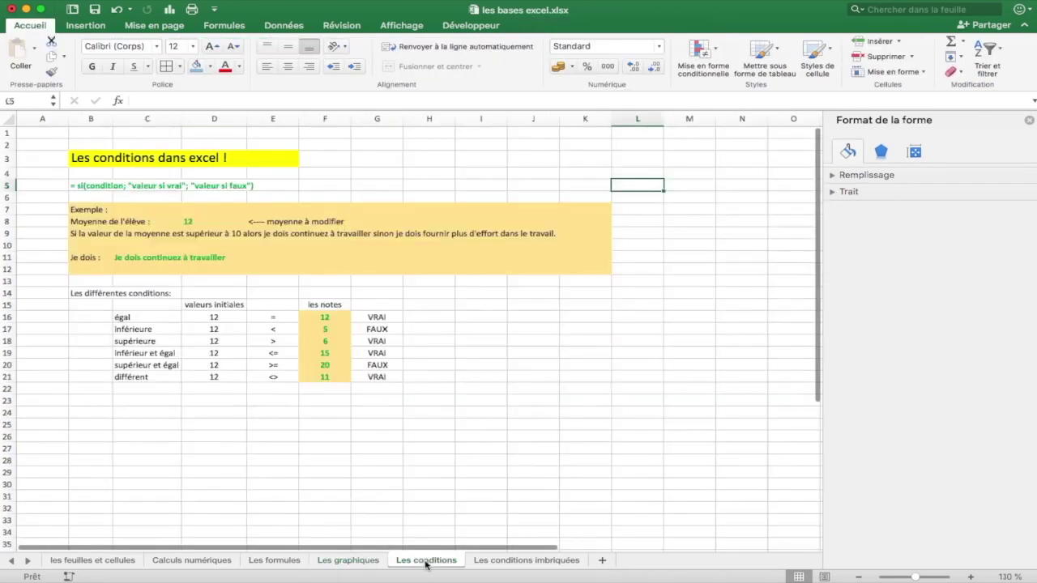
click(468, 436)
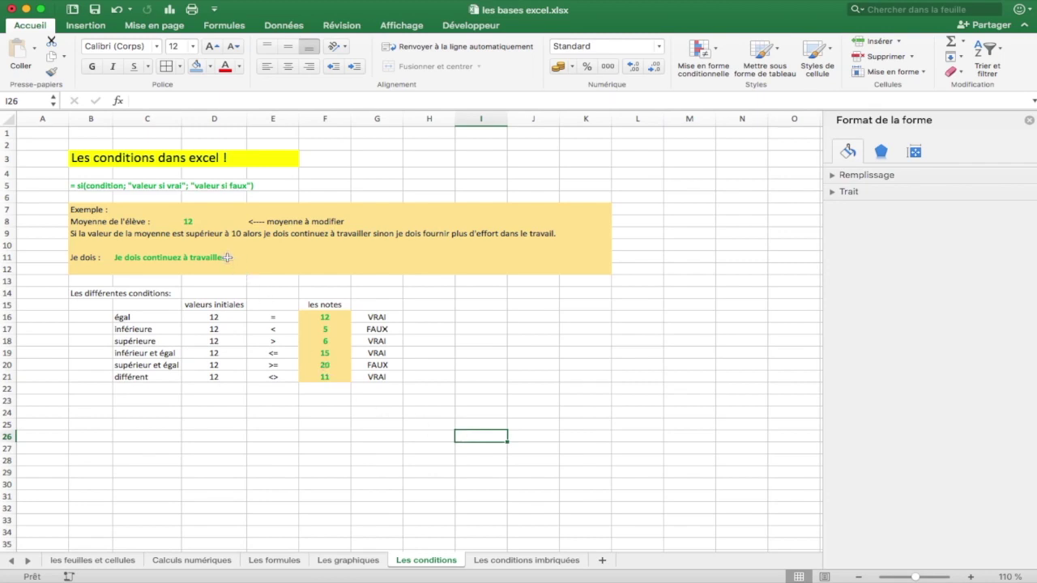
click(187, 222)
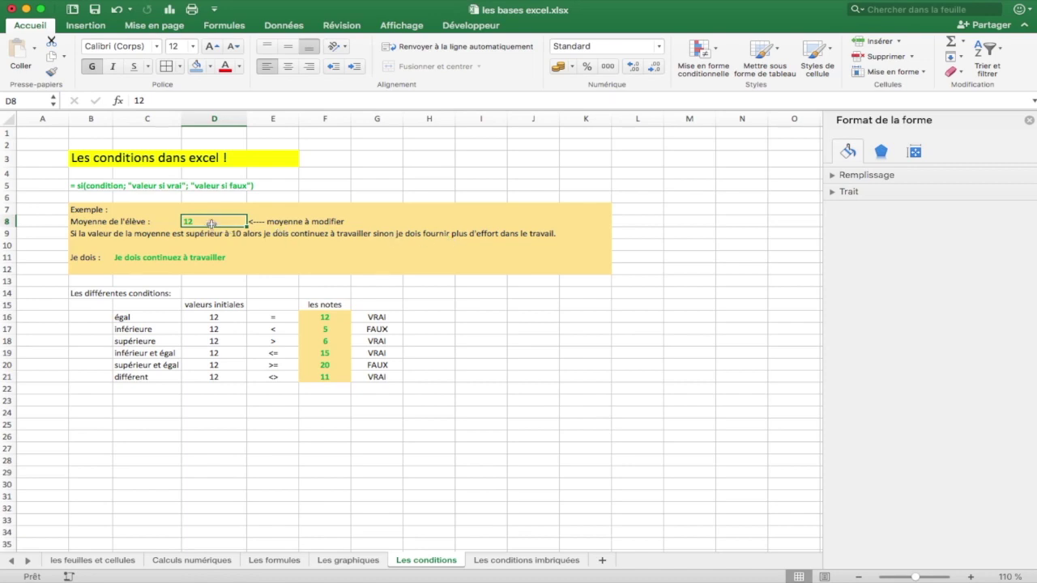
text(8)
key(Return)
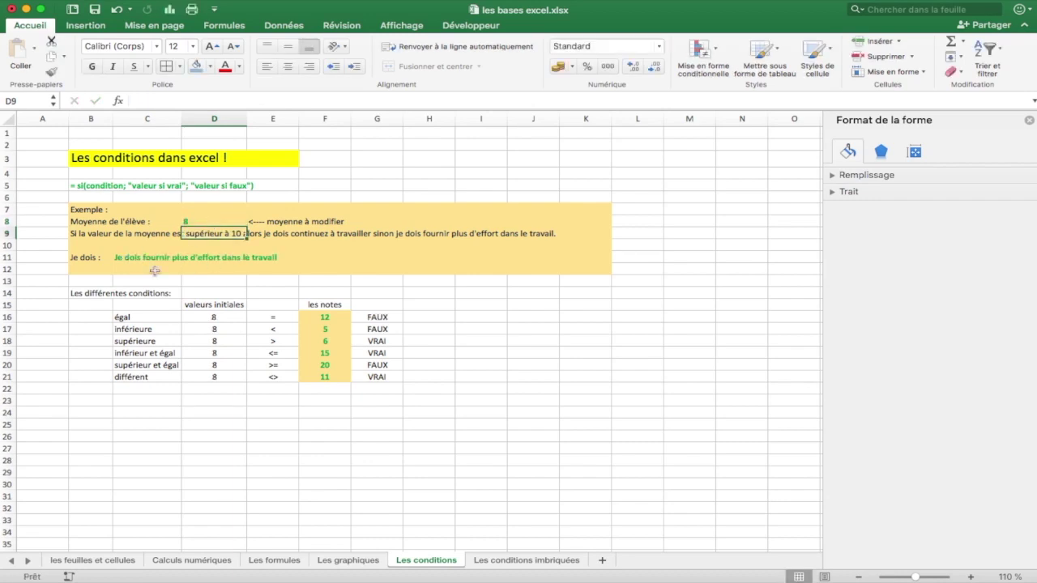
- Try the student's average in cell D8 with the values 10 and 12
click(194, 221)
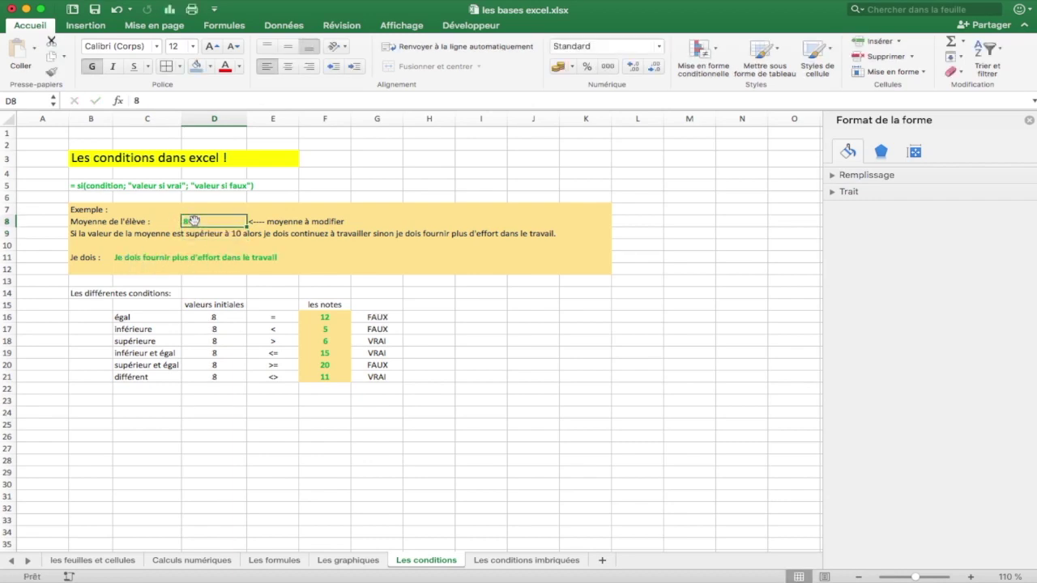
text(10)
key(Return)
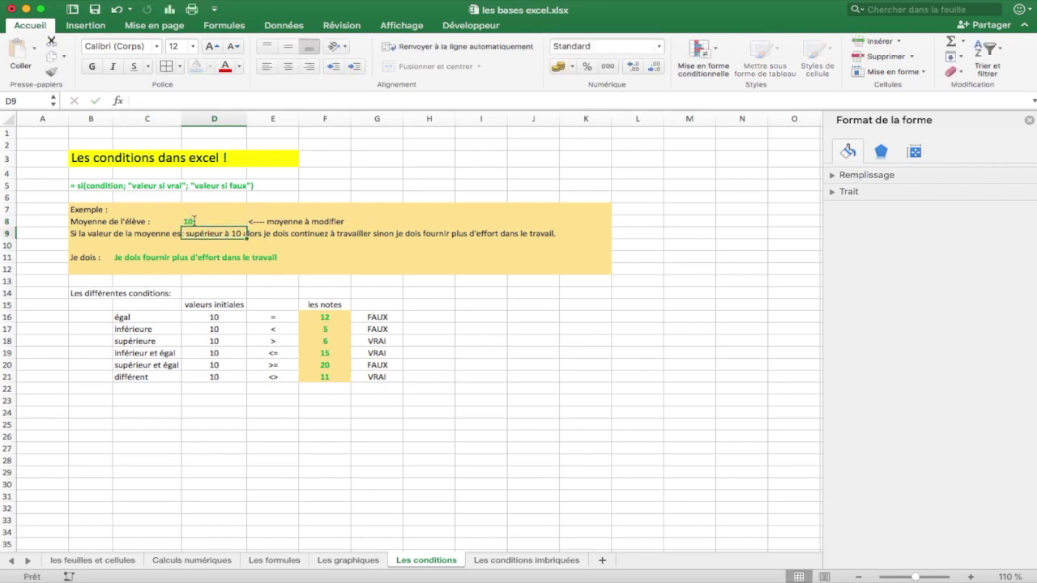
click(194, 220)
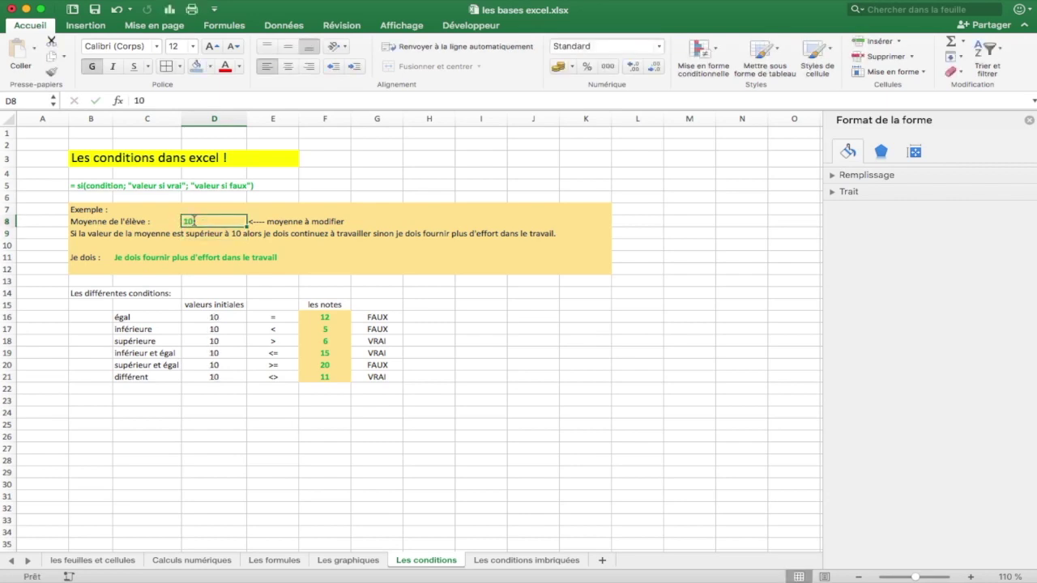
text(12)
key(Return)
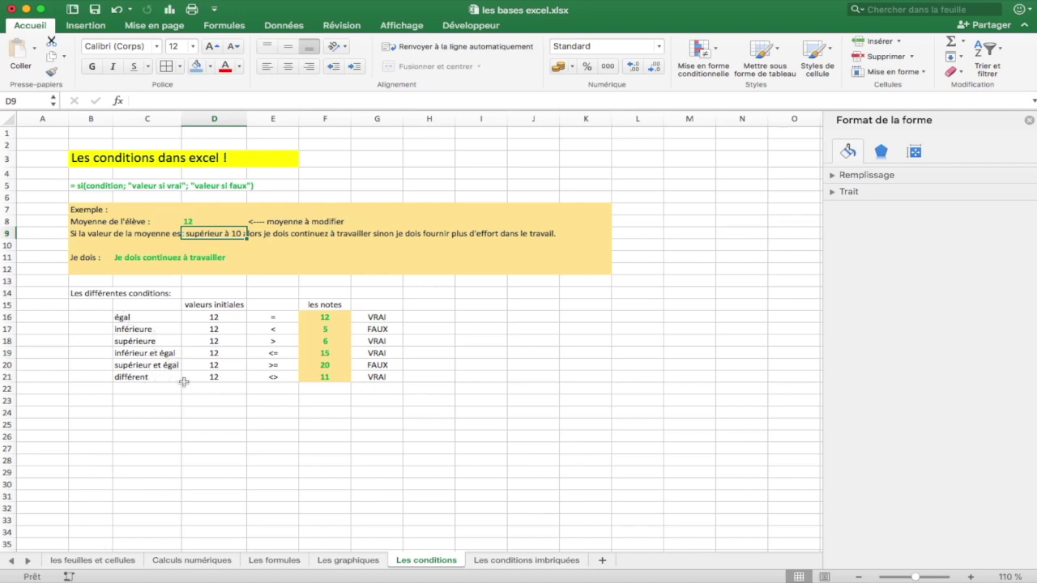
- Examine the comparison table's condition names, operators in E16:E21 and results in G16:G21, including the formula in G16
drag(166, 320, 161, 378)
drag(275, 318, 273, 374)
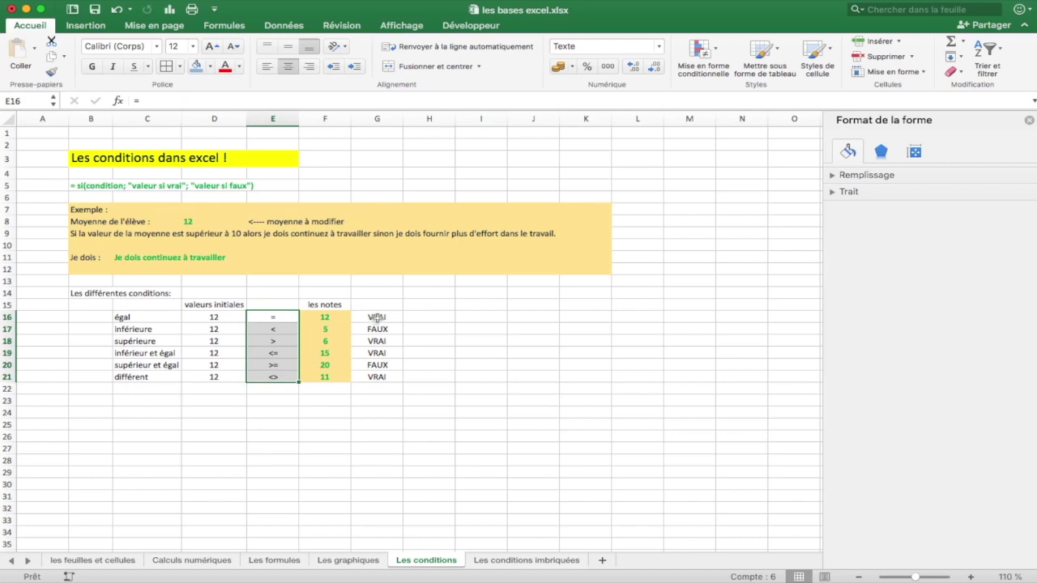
drag(377, 317, 373, 375)
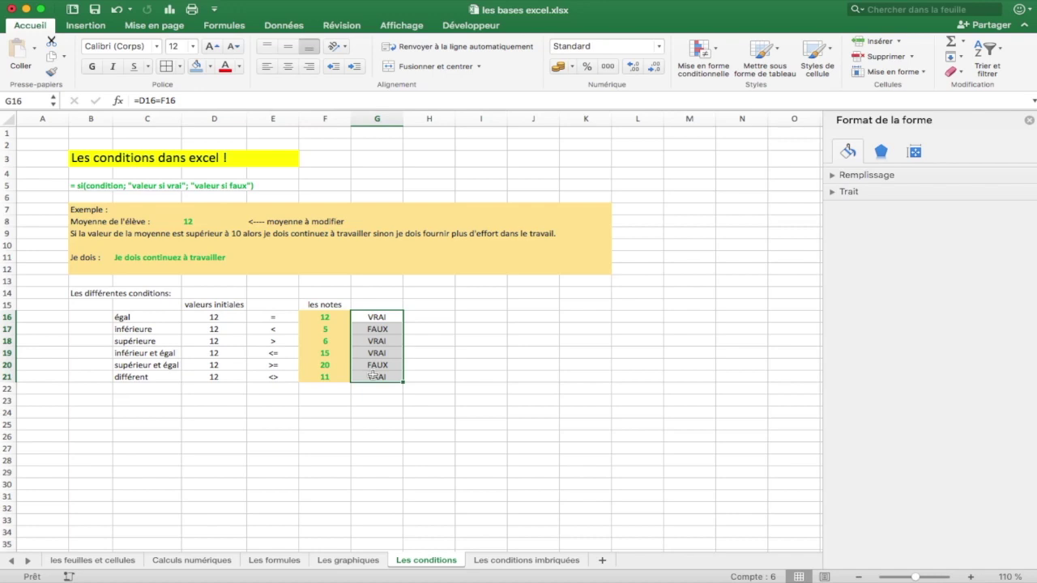
click(381, 317)
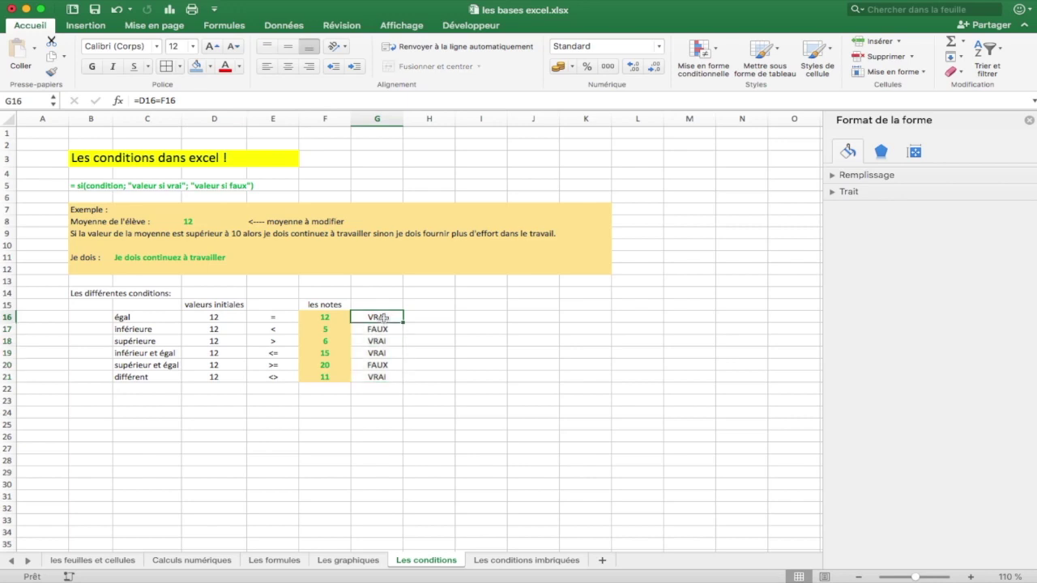
click(185, 101)
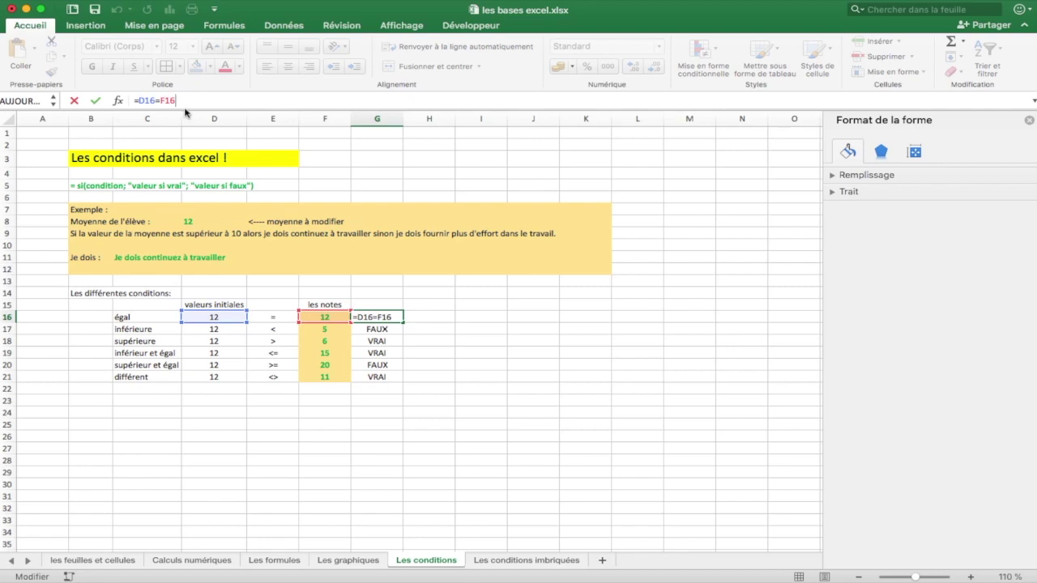
key(Return)
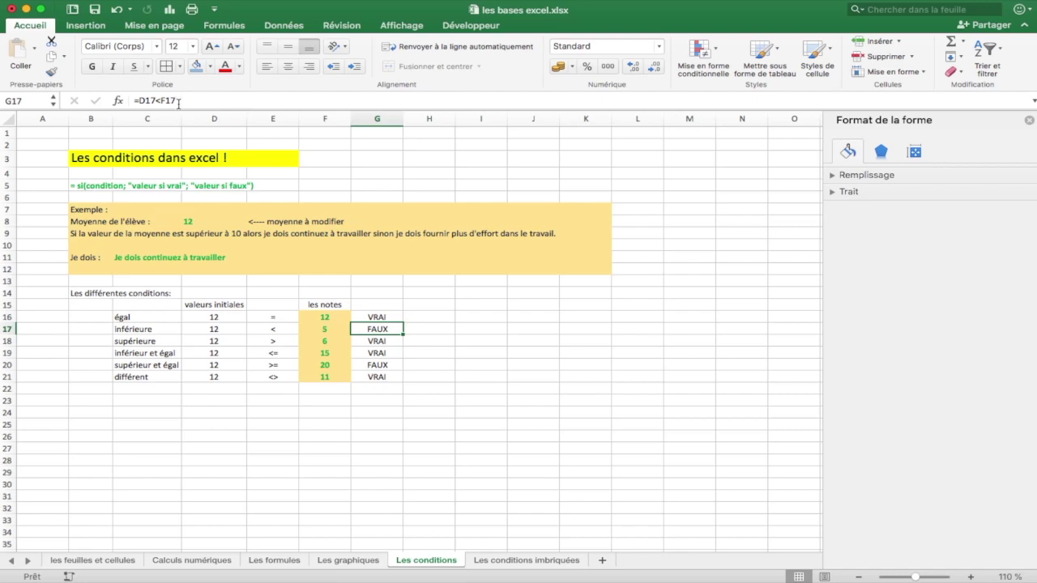
- Try the student's average in cell D8 with the values 8 and 0
click(203, 220)
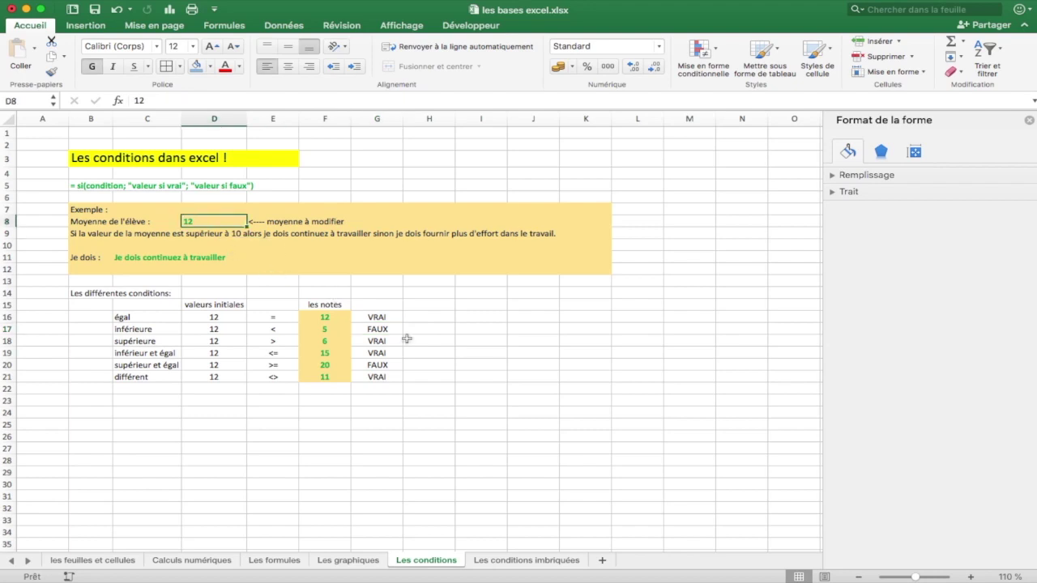
text(8)
key(Return)
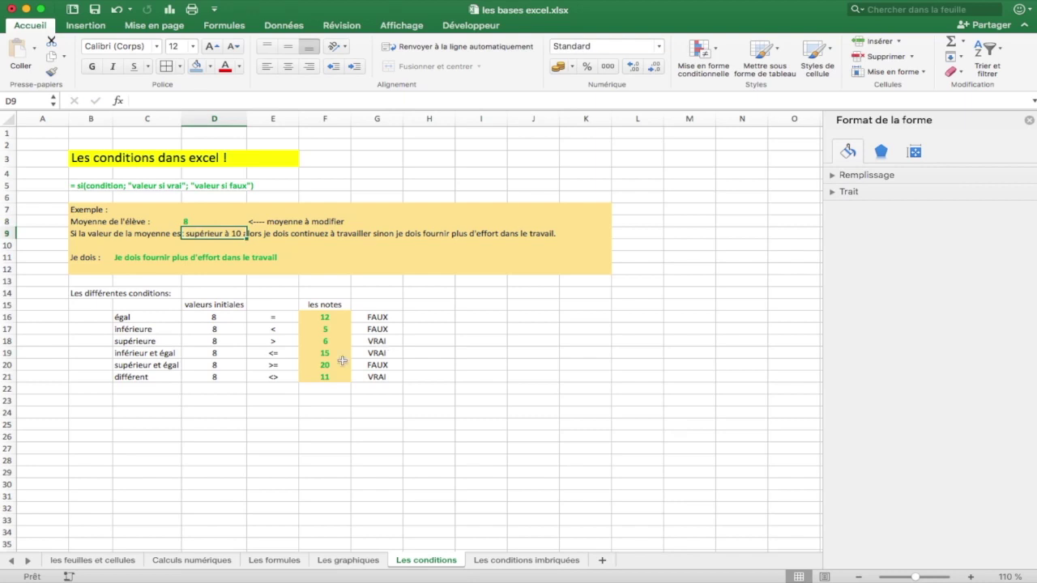
click(197, 220)
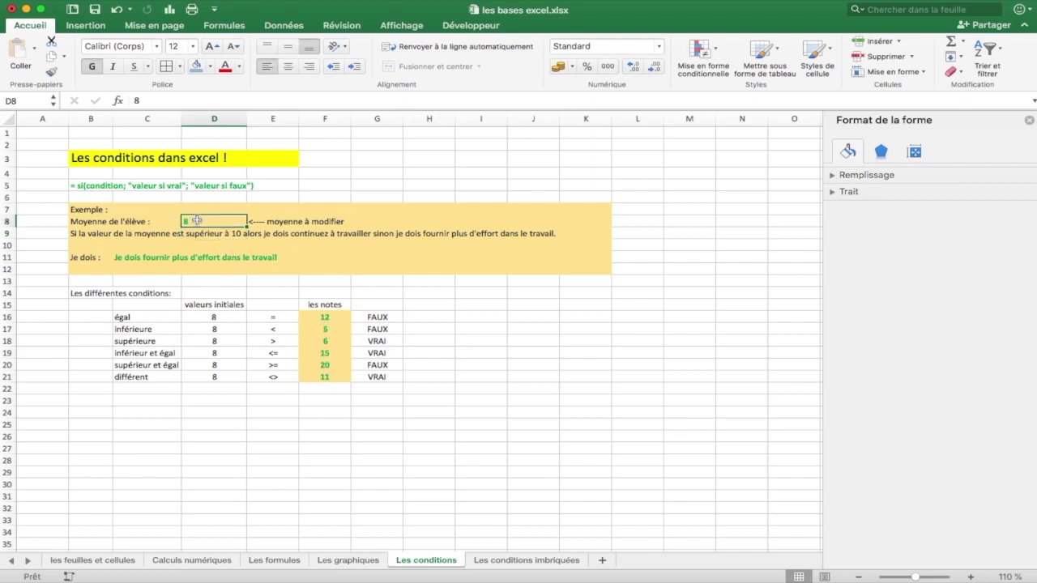
text(0)
key(Return)
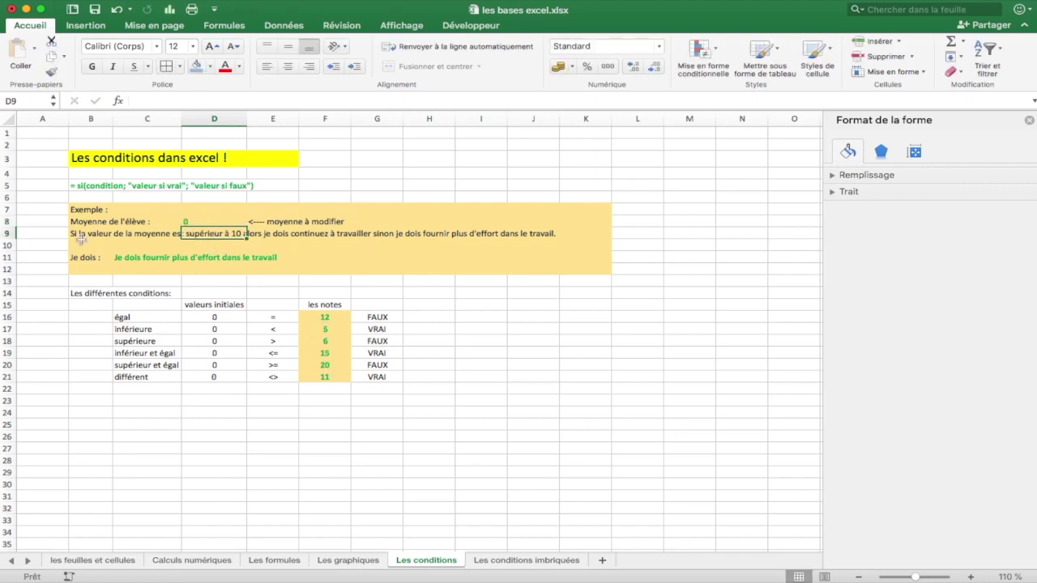
- Set the student's average in cell D8 to 20
click(201, 222)
text(20)
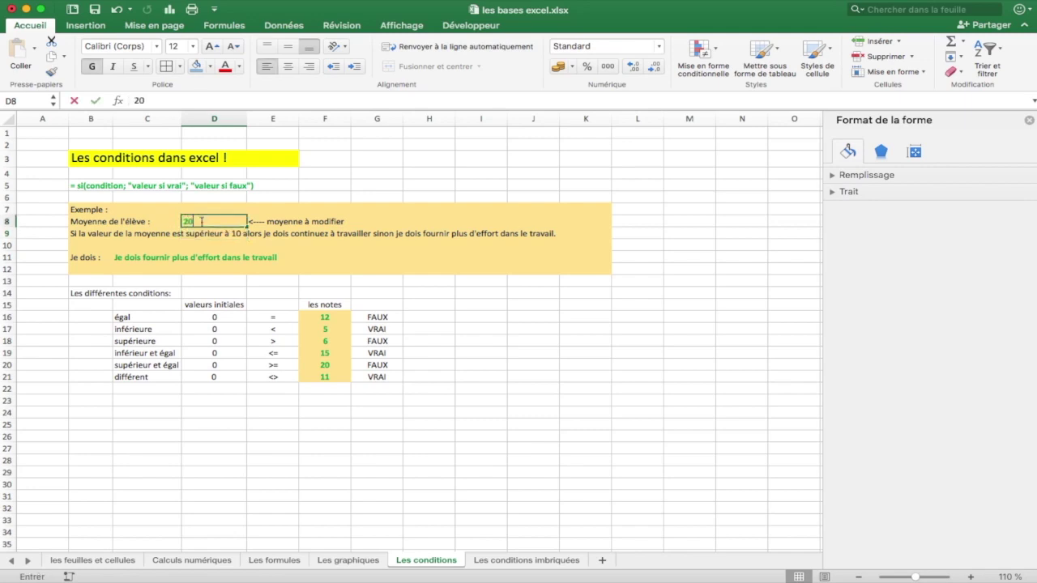
key(Return)
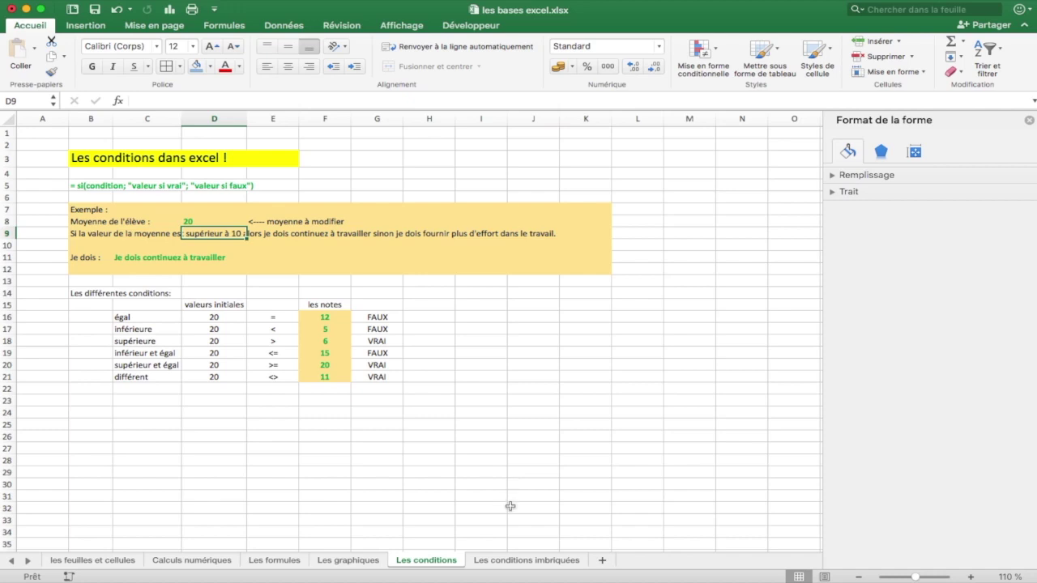
- Look briefly at the "Les conditions imbriquées" sheet, return to "Les conditions" and examine the IF formula in cell C11
click(513, 560)
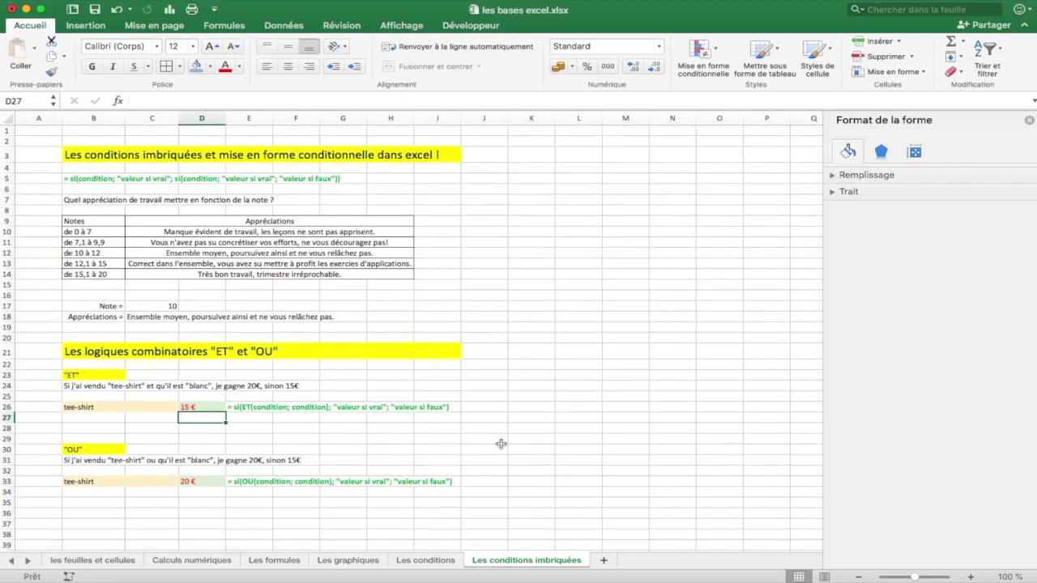
click(425, 560)
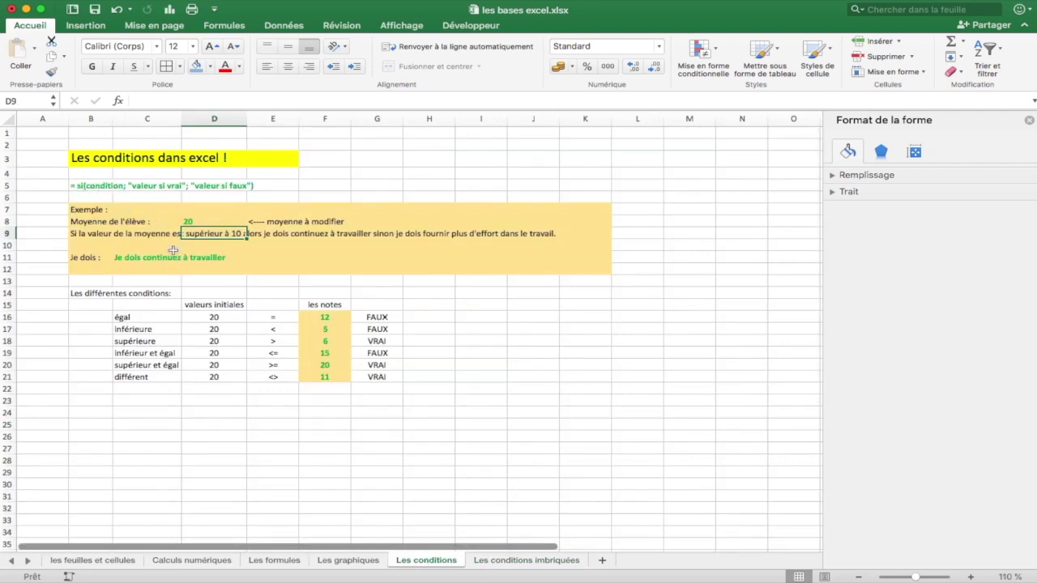
click(201, 221)
click(122, 258)
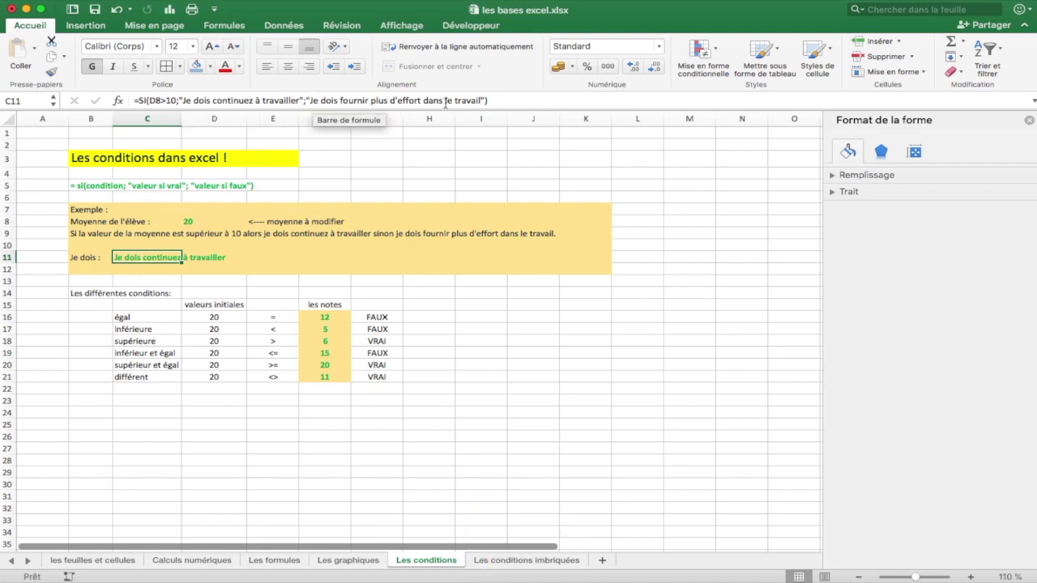
click(528, 326)
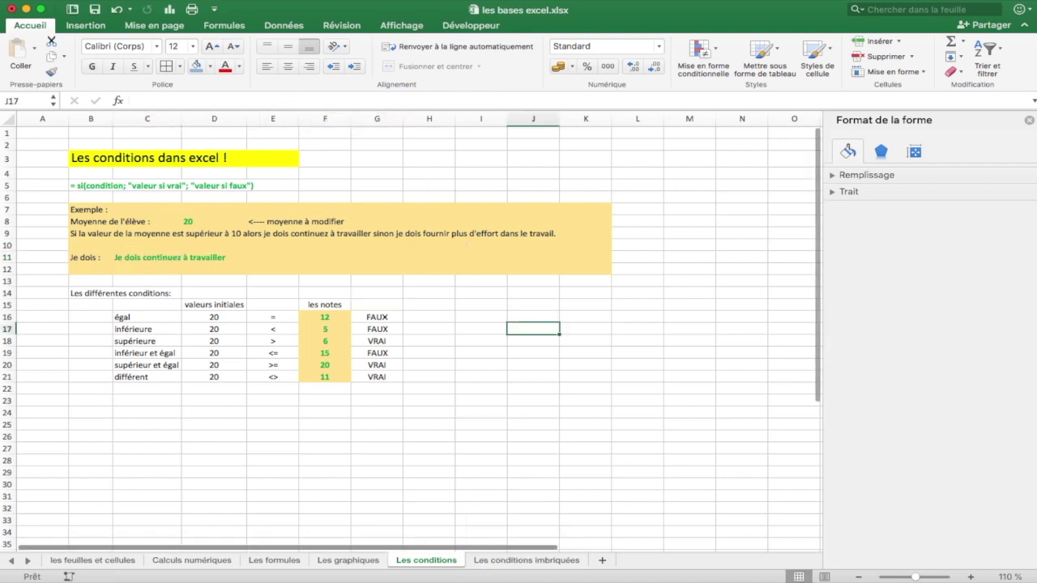
- Open the "Les conditions imbriquées" sheet and examine the grade in C17 and the nested IF formula in C18 with its referenced cells
click(531, 560)
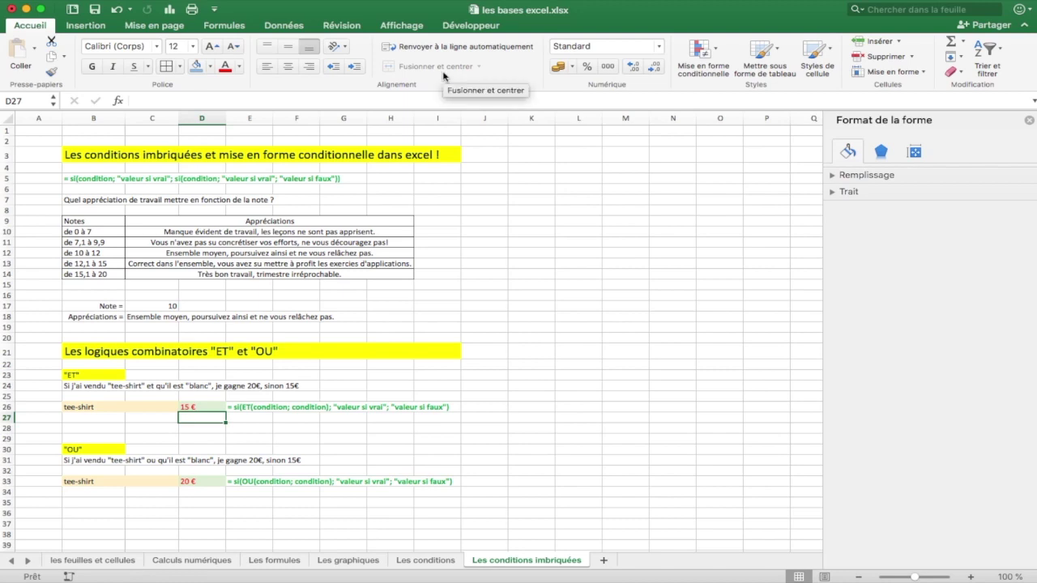
click(428, 197)
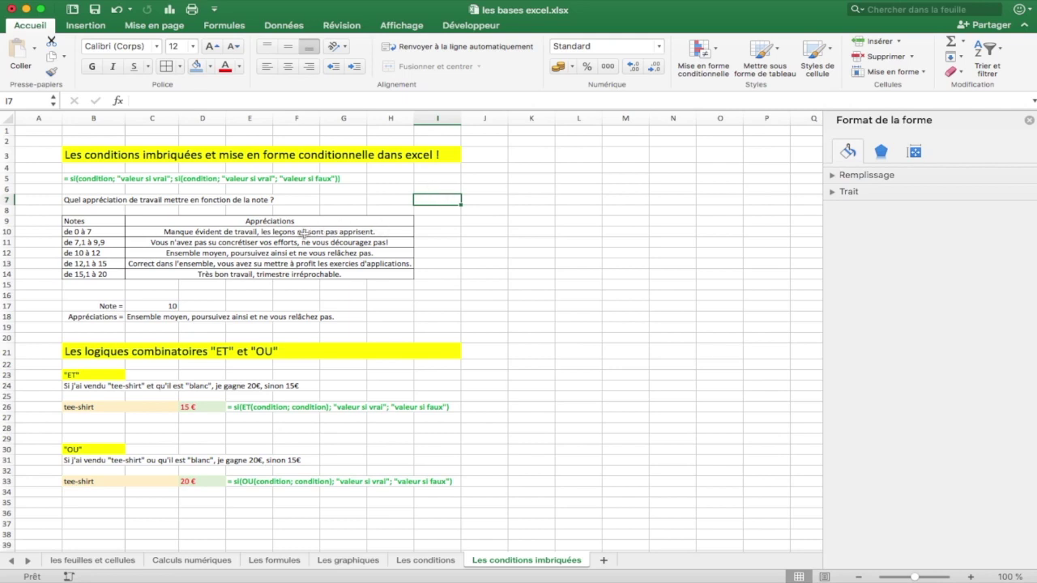
click(148, 306)
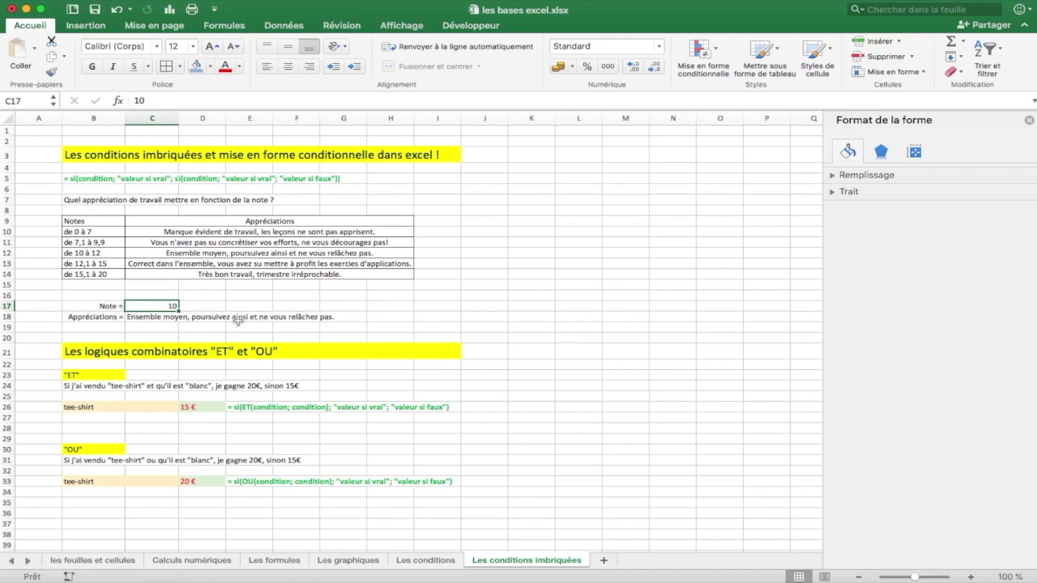
click(148, 319)
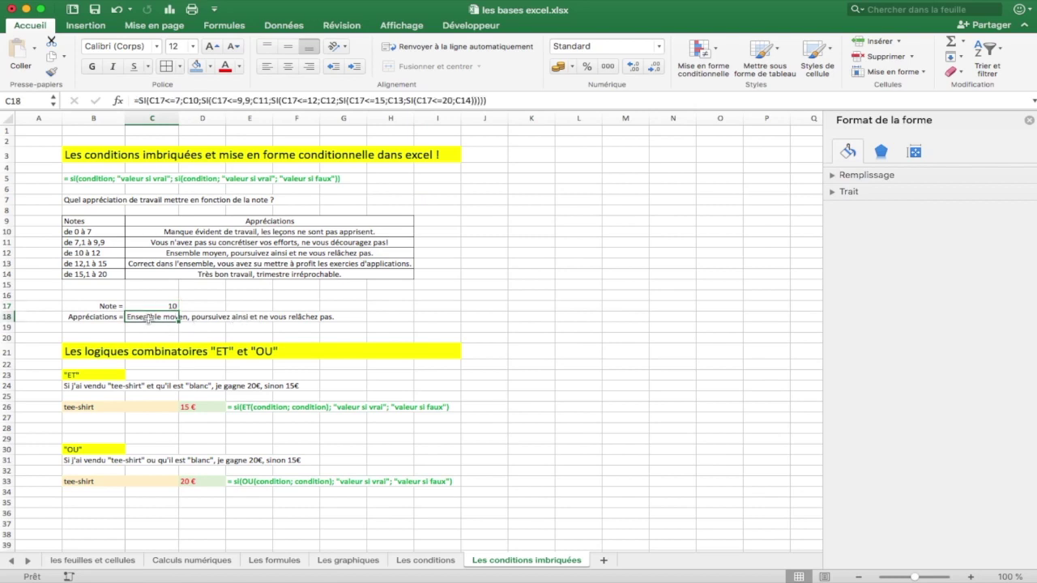
click(409, 101)
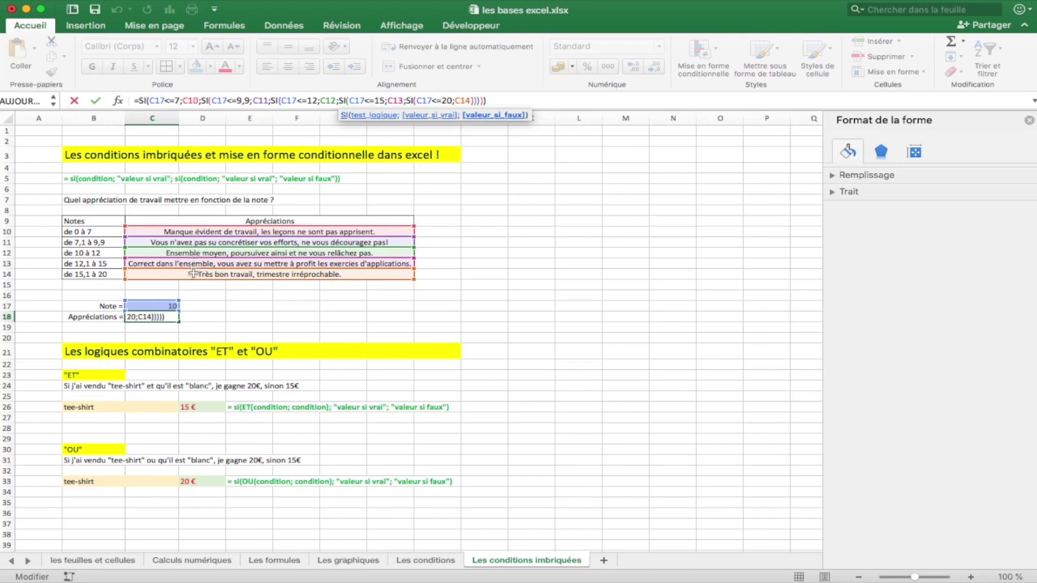
key(Return)
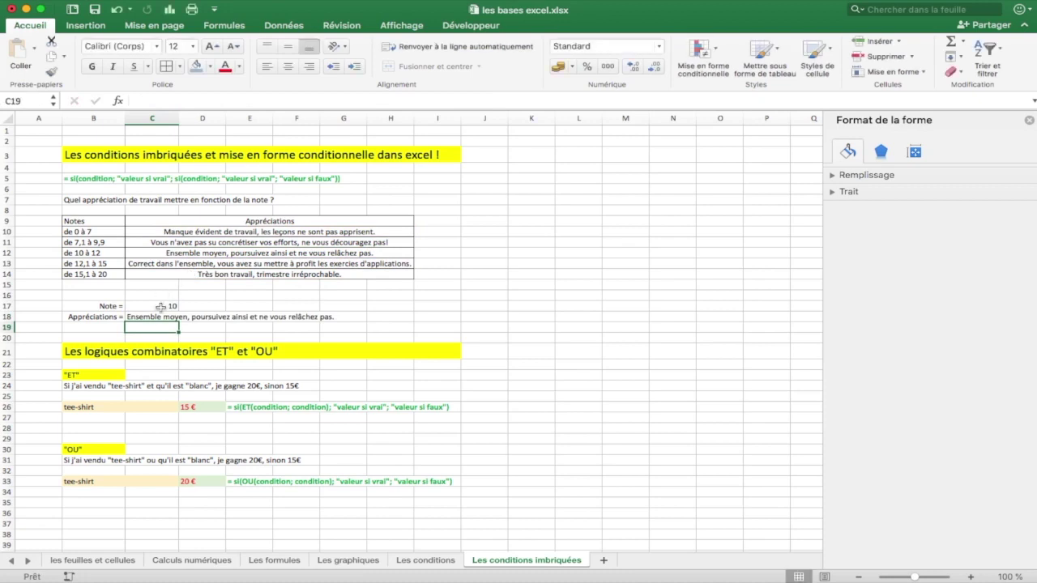
- Set the grade in cell C17 to 17
click(164, 306)
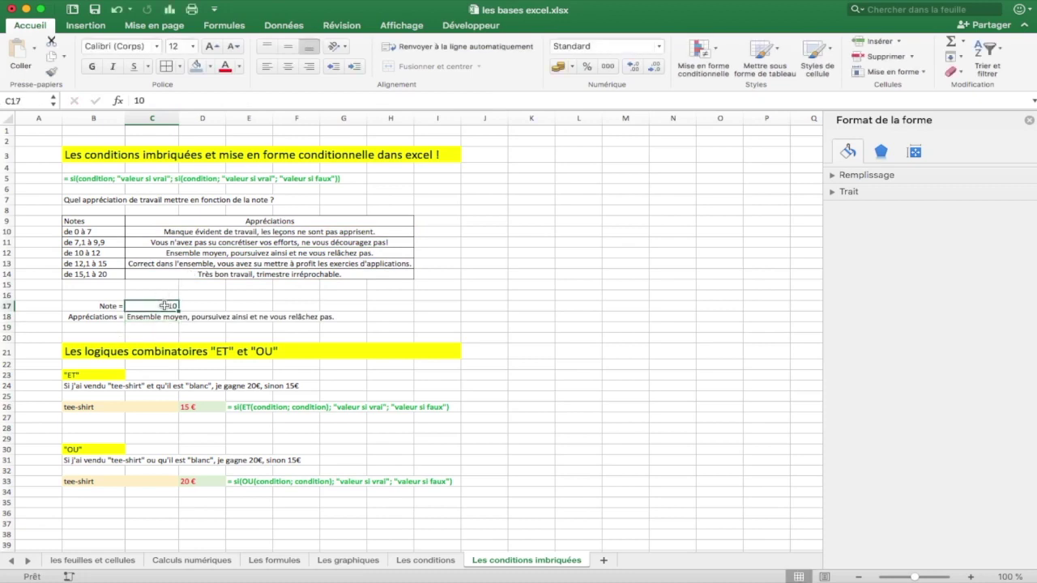
text(1)
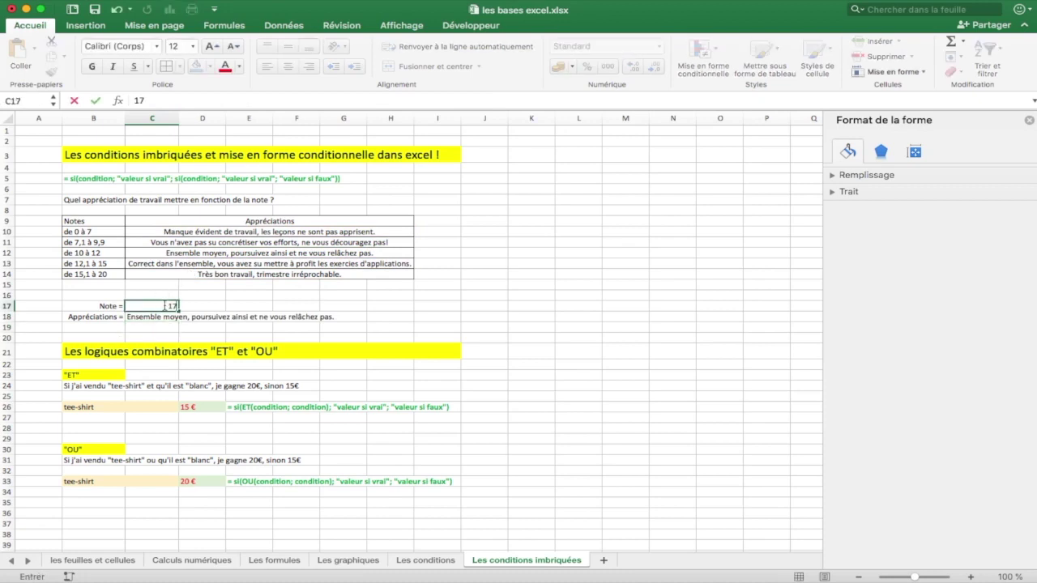
key(Return)
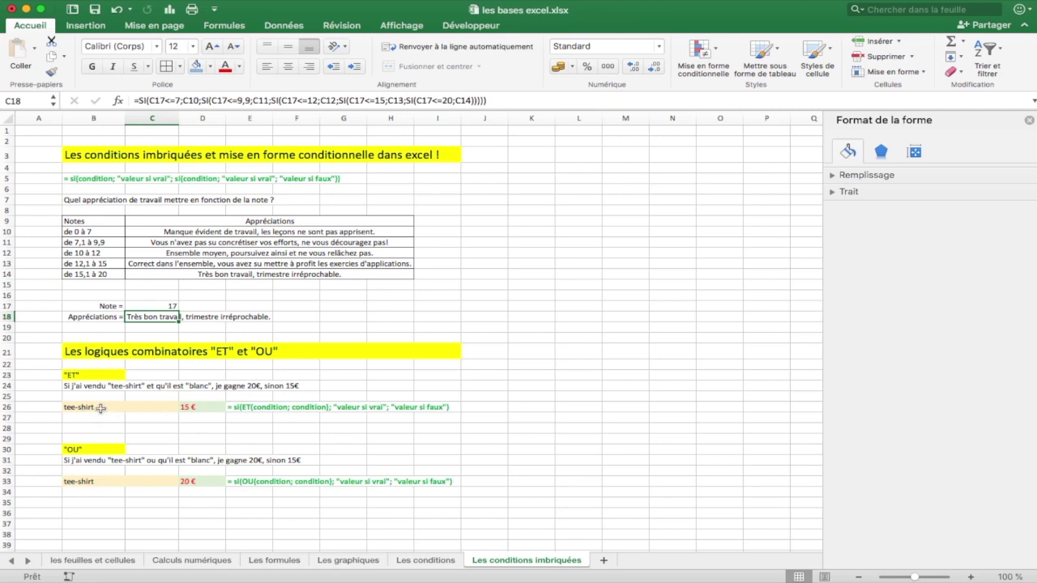
- Try "noir" as the tee-shirt's colour in cell C26 of the "ET" example
click(154, 410)
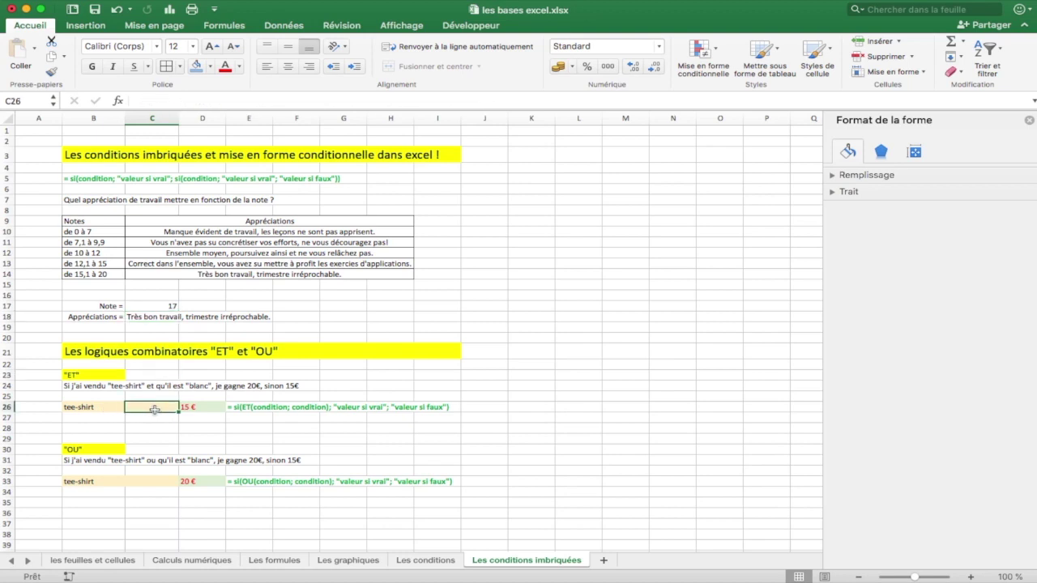
text(noir)
key(Return)
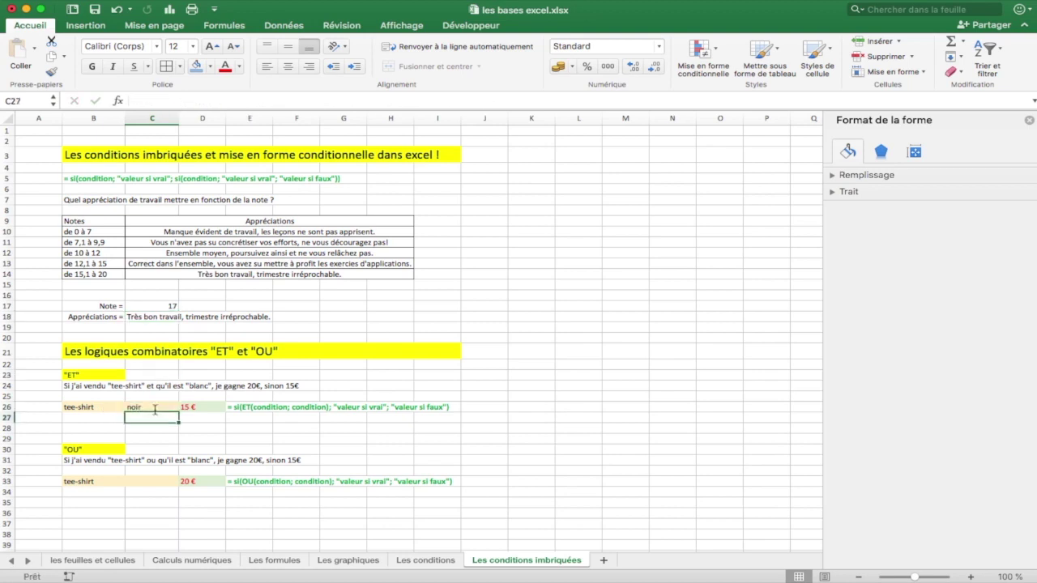
- Set the tee-shirt's colour in cell C26 of the "ET" example to "blanc"
click(154, 410)
text(blanc)
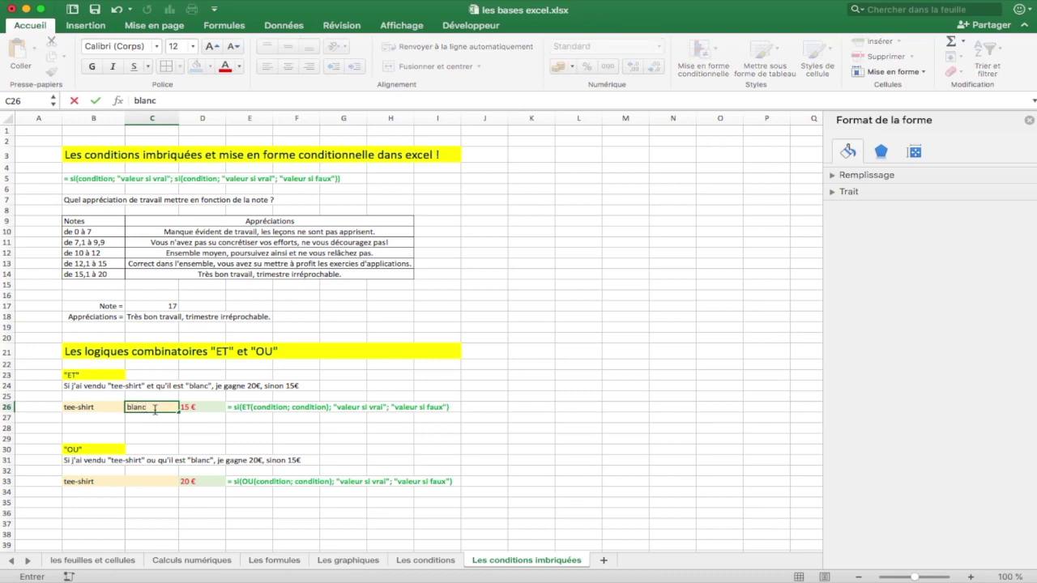
key(Return)
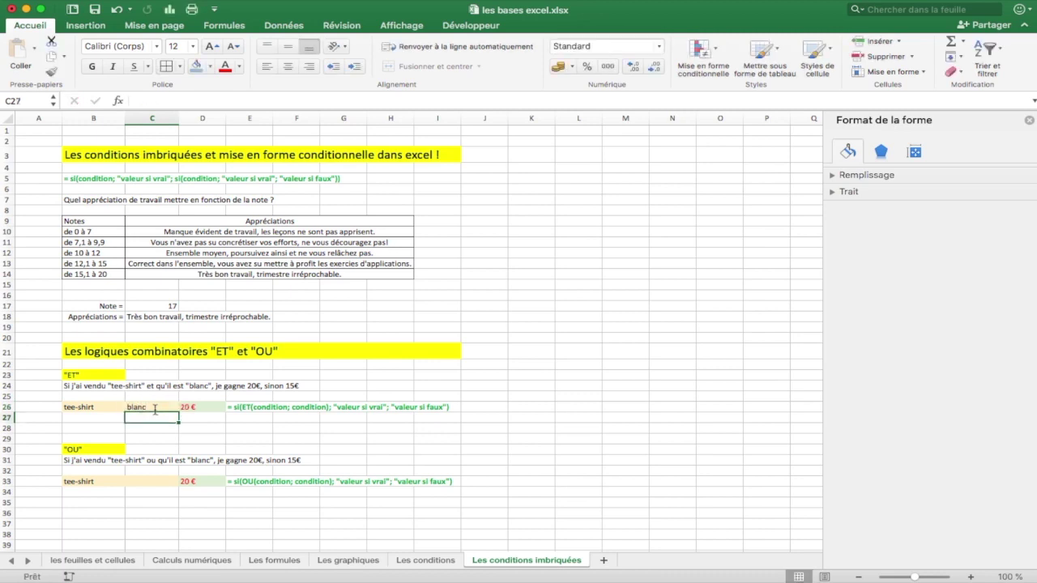
- Examine the combined SI and ET formula in cell D26
click(155, 410)
key(Right)
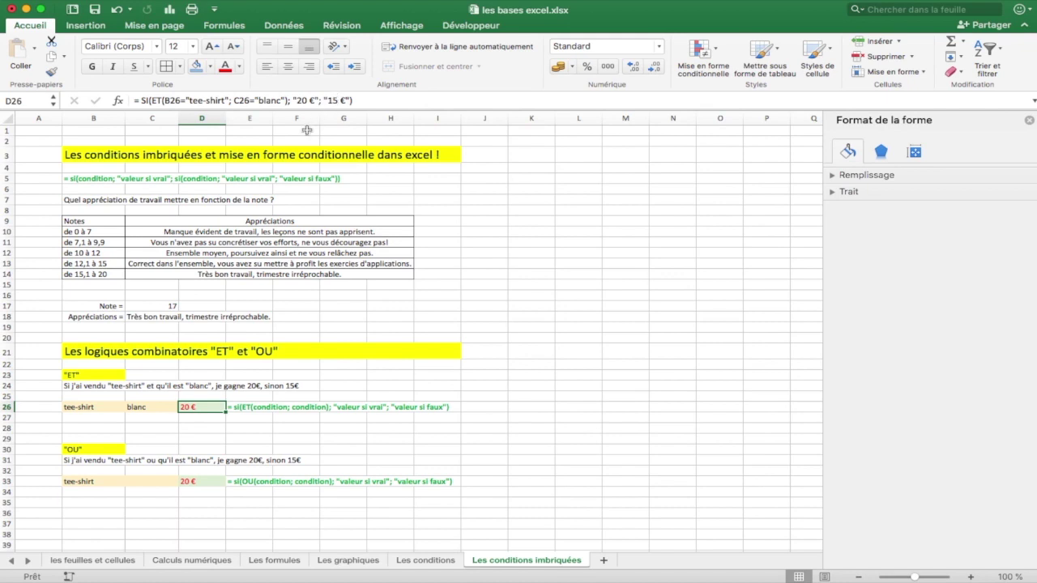
click(191, 438)
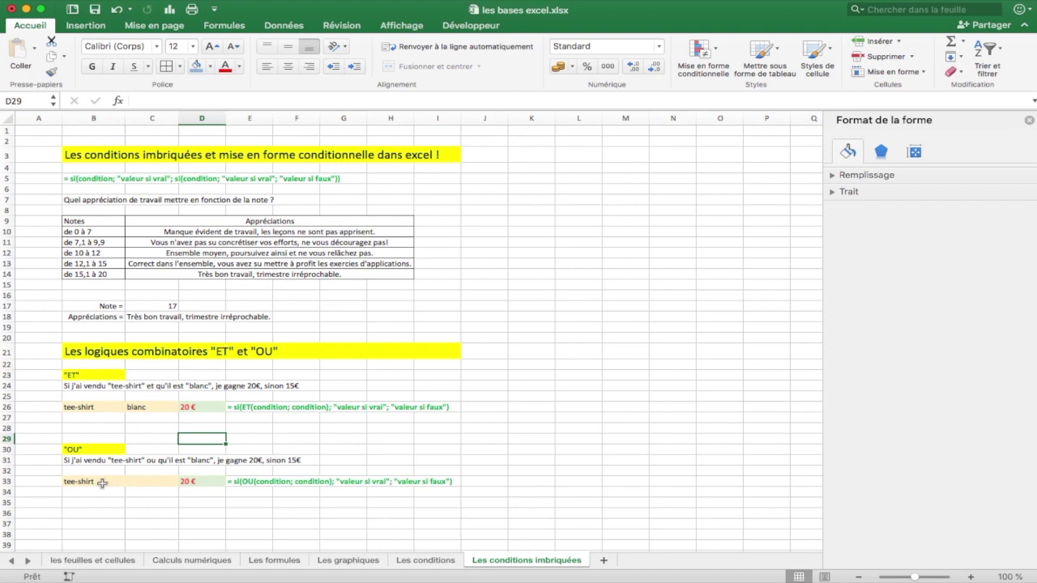
- Enter "noir" as the tee-shirt's colour in cell C33 of the "OU" example
click(136, 483)
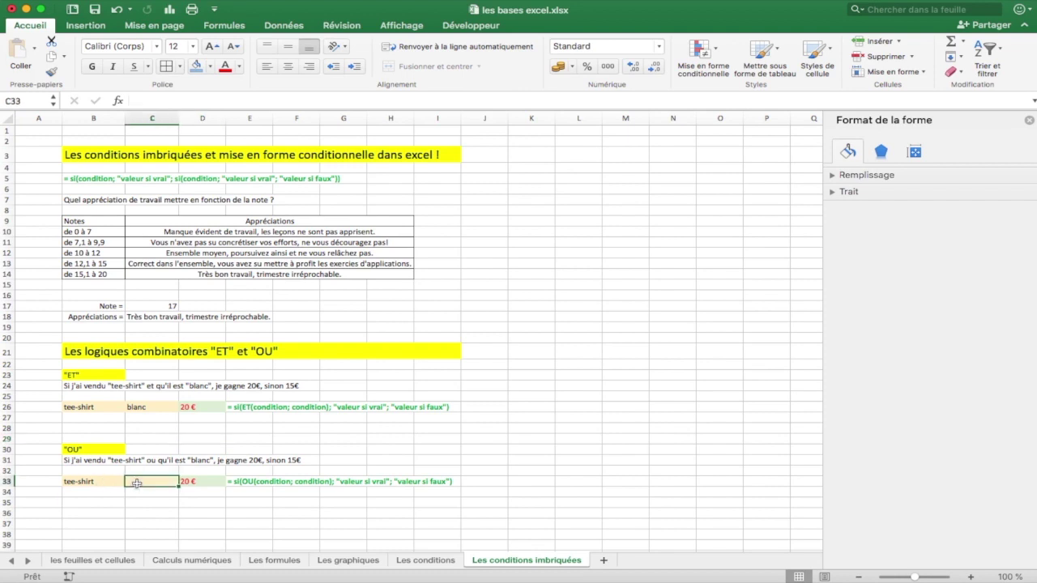
text(noir)
key(Return)
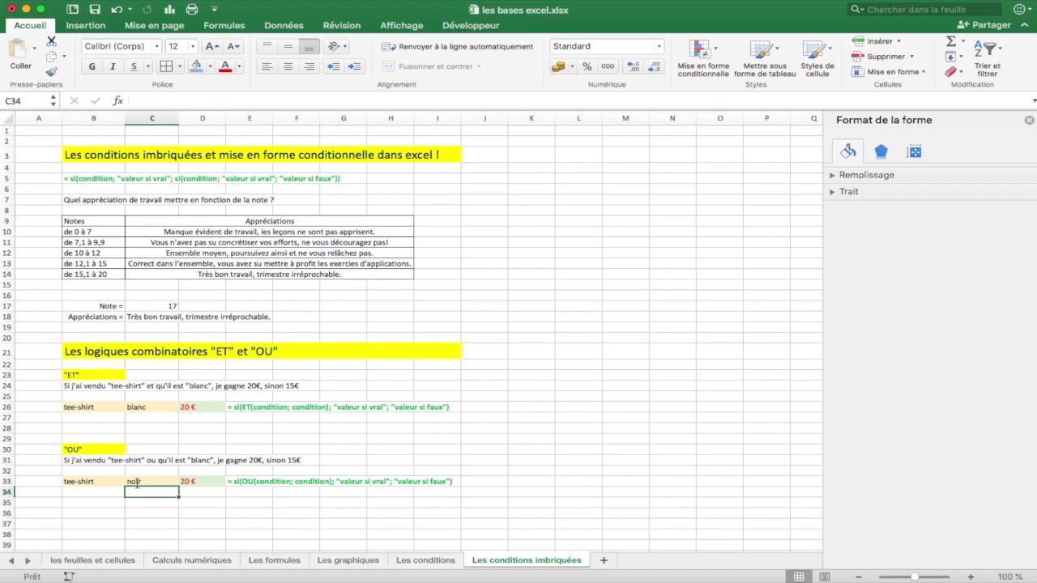
- Clear the product name in cell B33 of the "OU" example to test the condition and re-enter "tee-shirt"
click(137, 484)
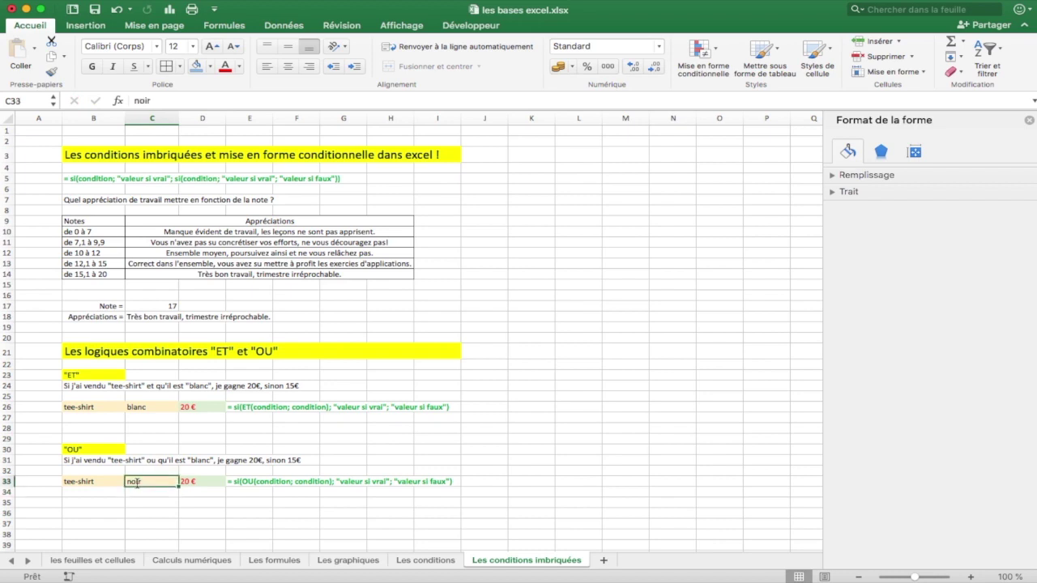
key(Left)
key(Delete)
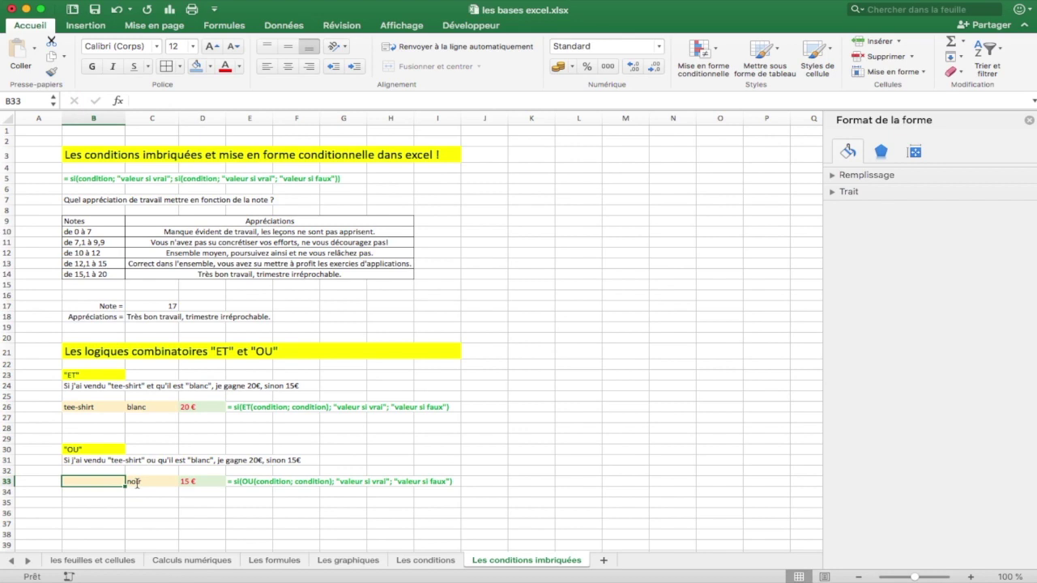
text(tee-shirt)
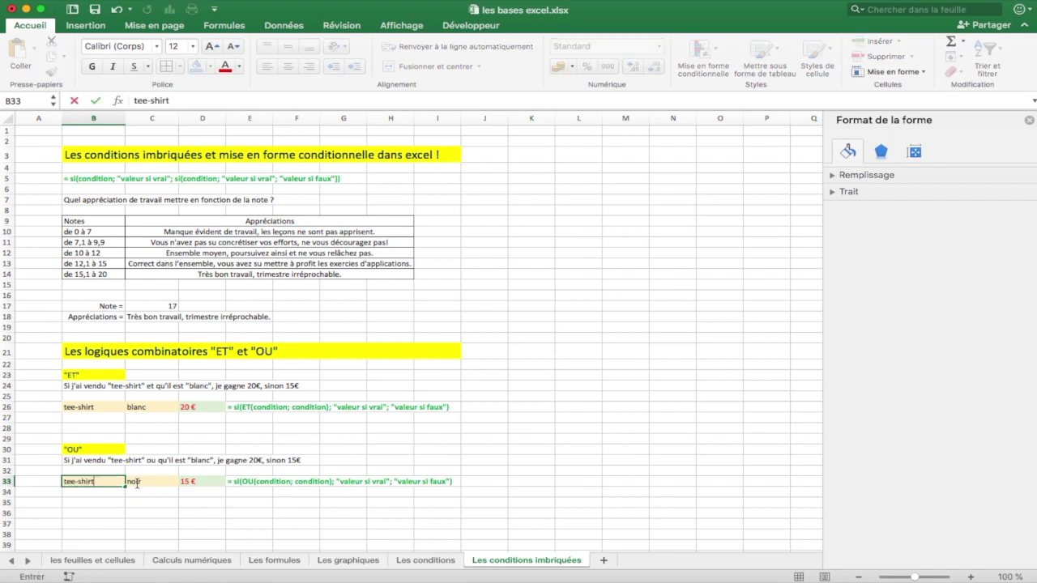
key(Return)
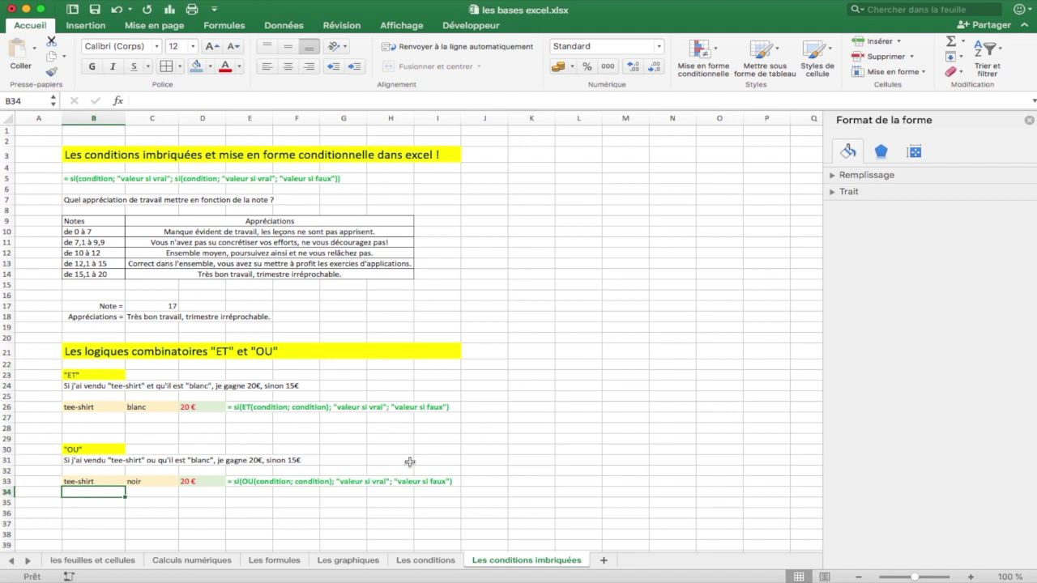
click(438, 448)
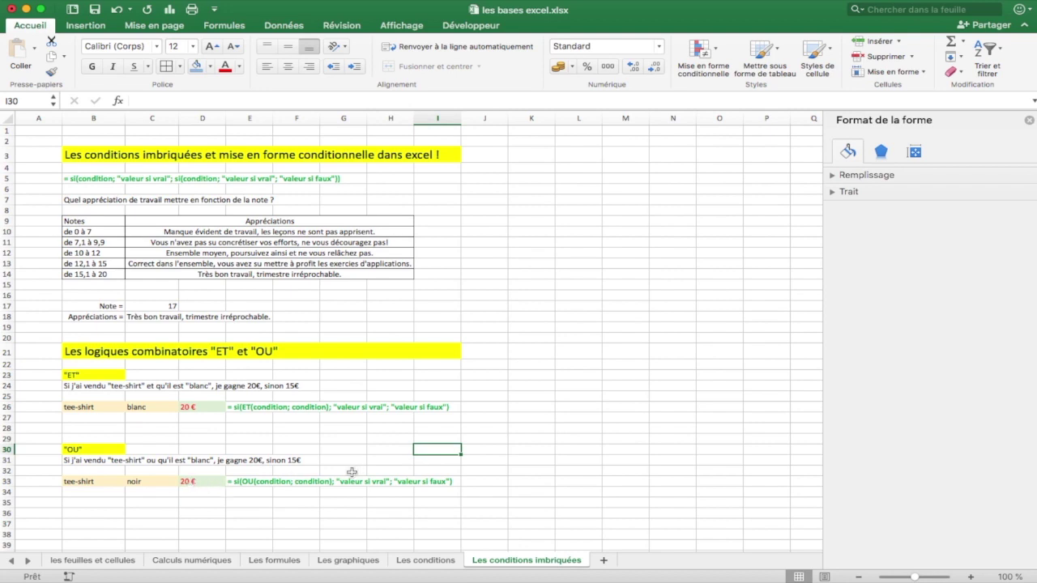
click(552, 440)
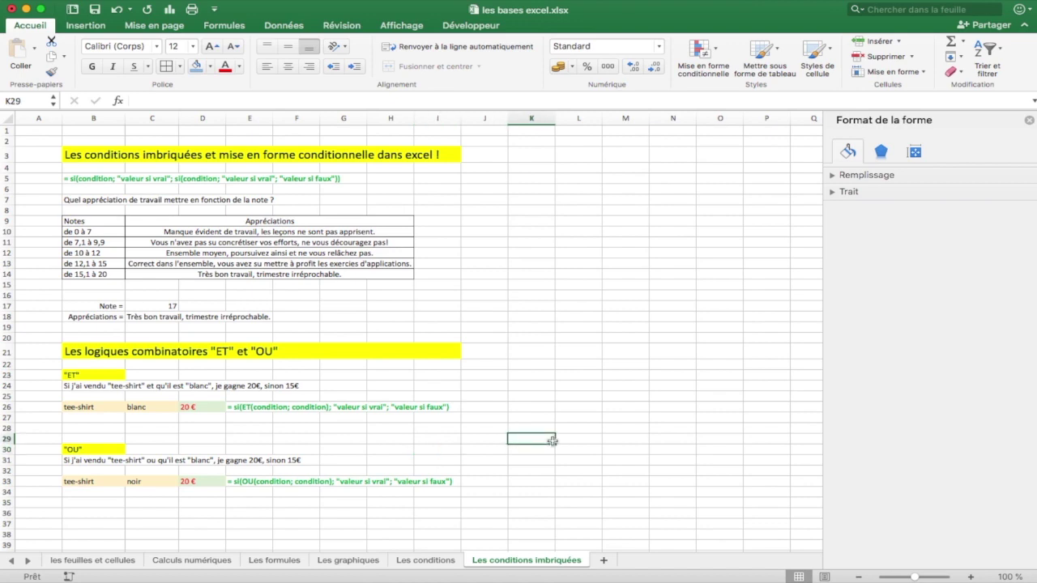